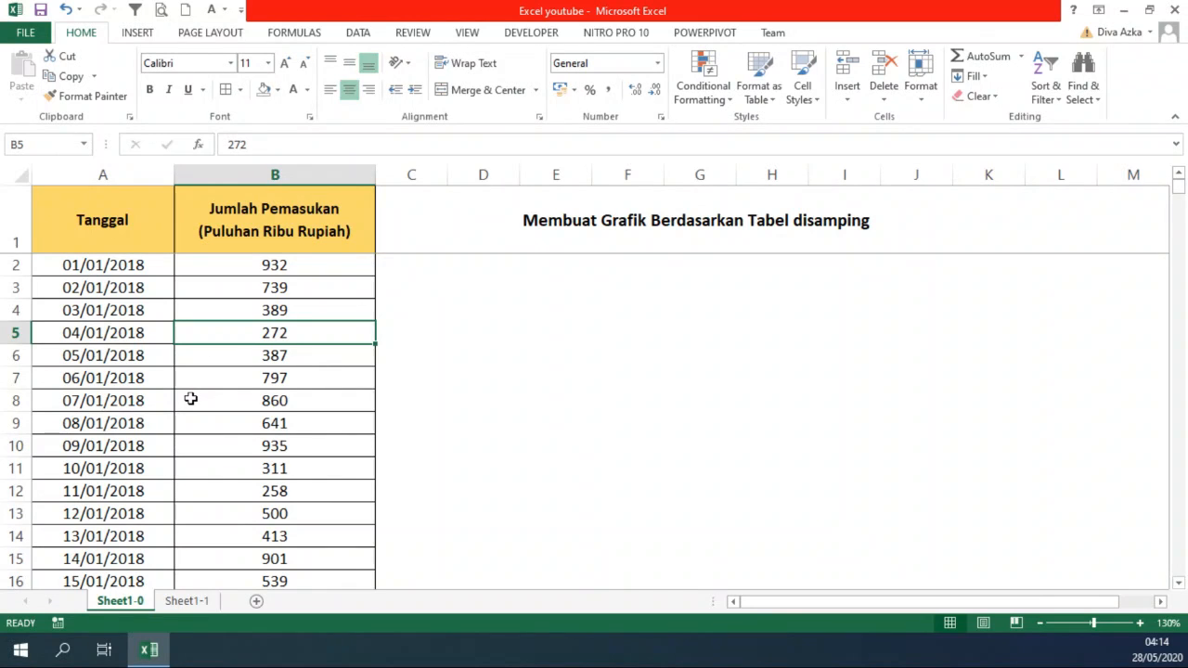
# Step: Review the extent of the date and income table by going to its last row and back to its header
pyautogui.click(118, 373)
pyautogui.hotkey('ctrl', 'Down')
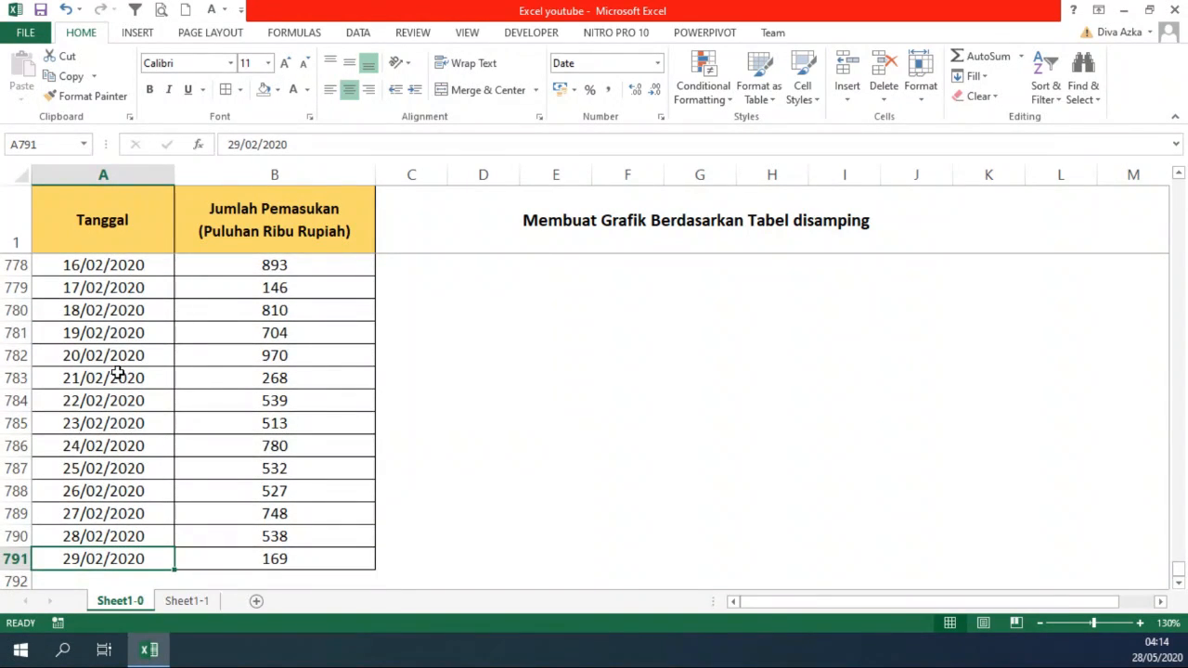
pyautogui.hotkey('ctrl', 'Up')
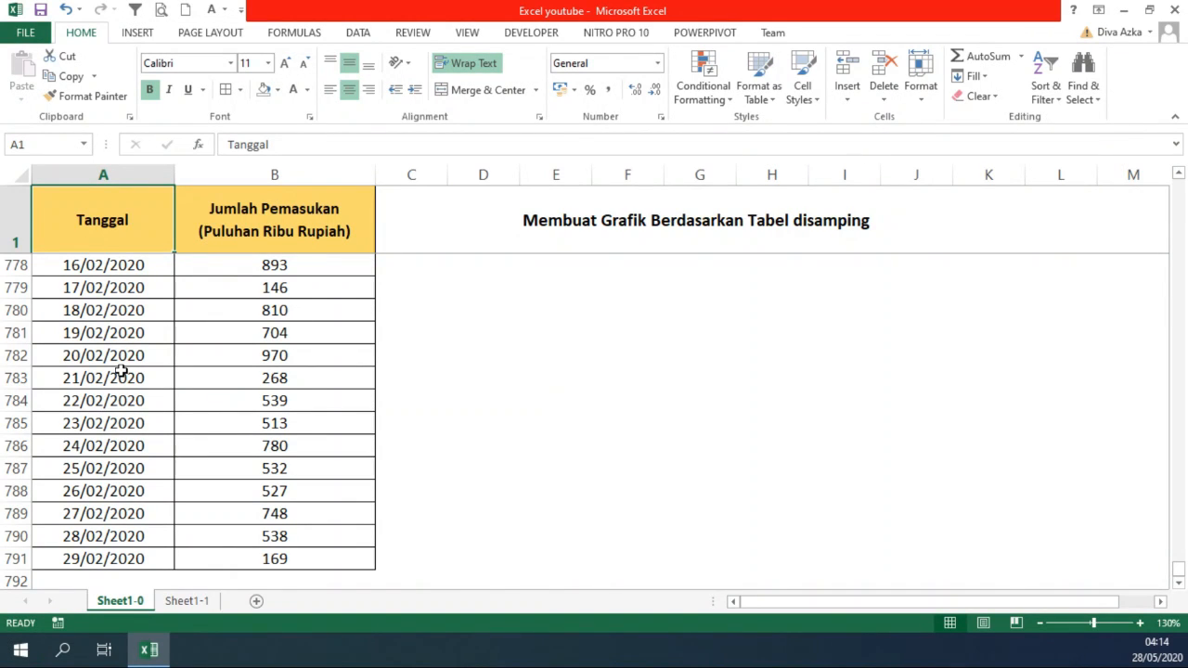
pyautogui.click(201, 365)
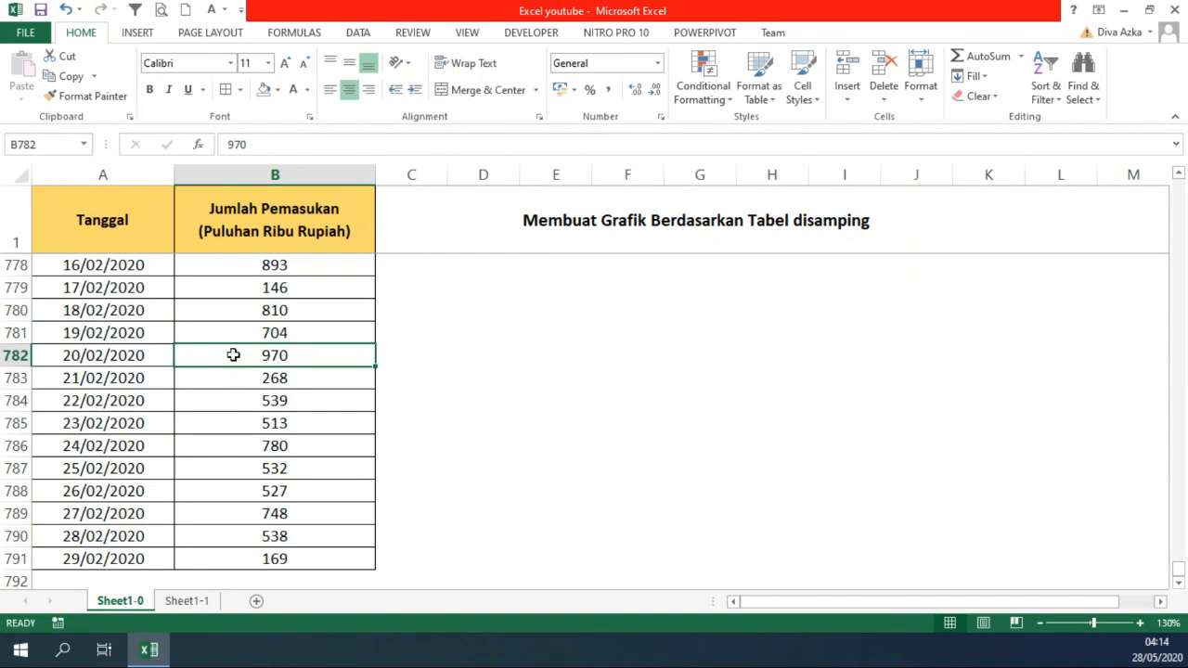
pyautogui.click(293, 331)
# Step: Insert a 2-D clustered column chart from A1:B7 and place it beside the table, below the sheet heading
pyautogui.moveTo(105, 218); pyautogui.dragTo(236, 371)
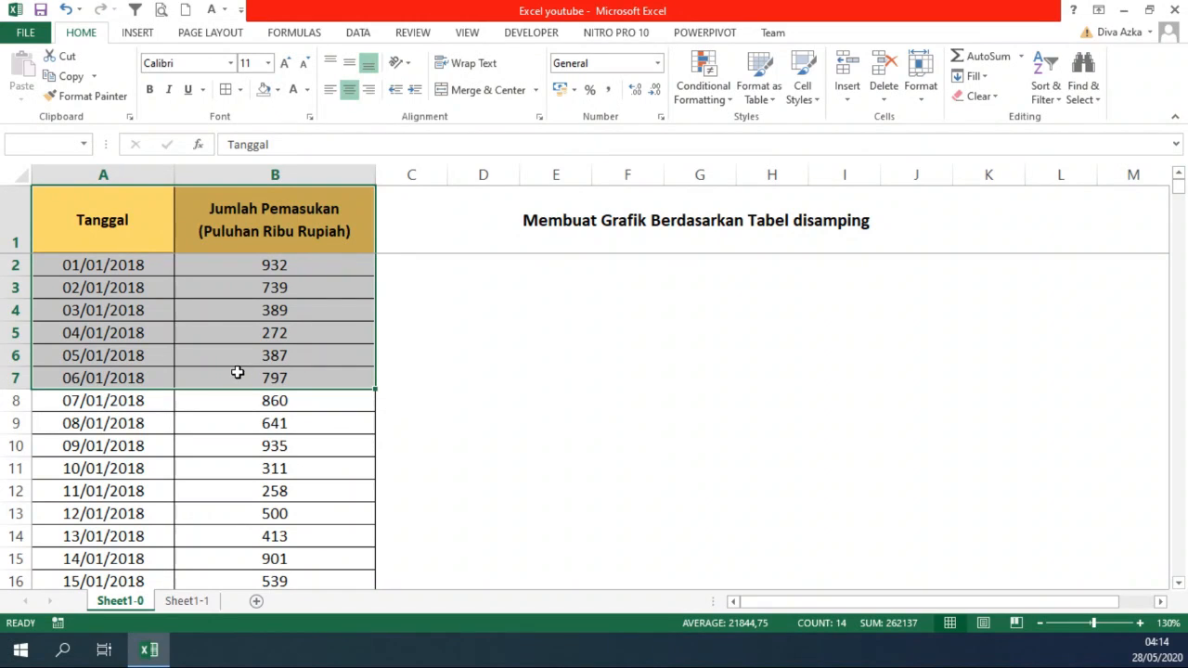
pyautogui.click(137, 33)
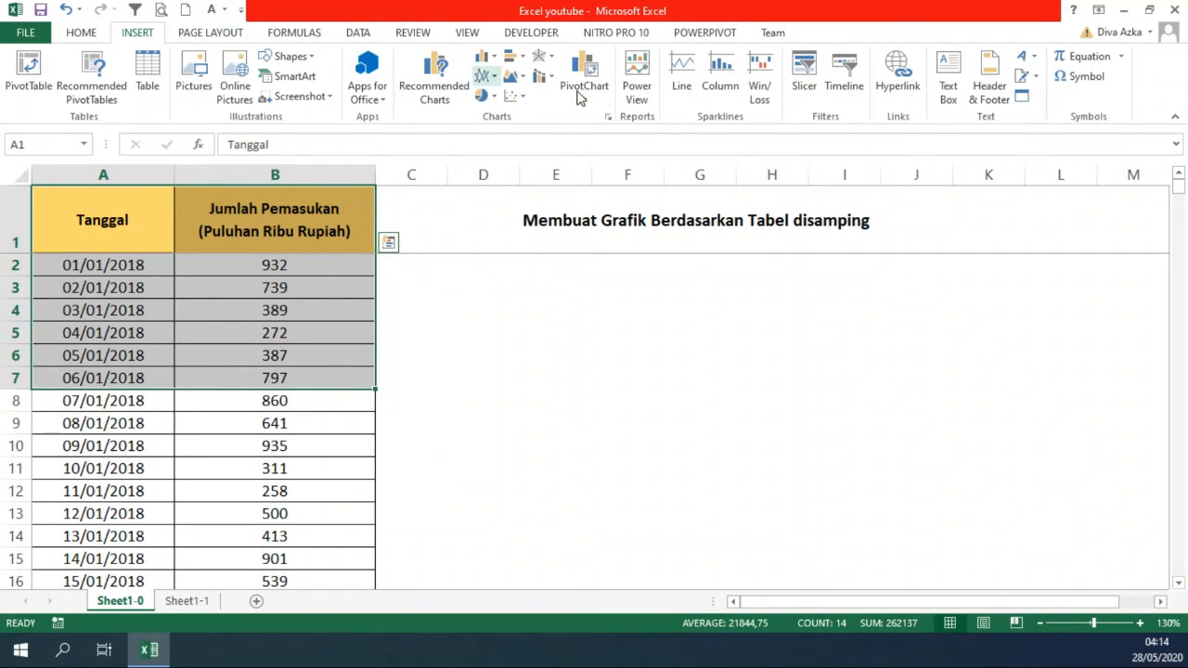
pyautogui.click(492, 60)
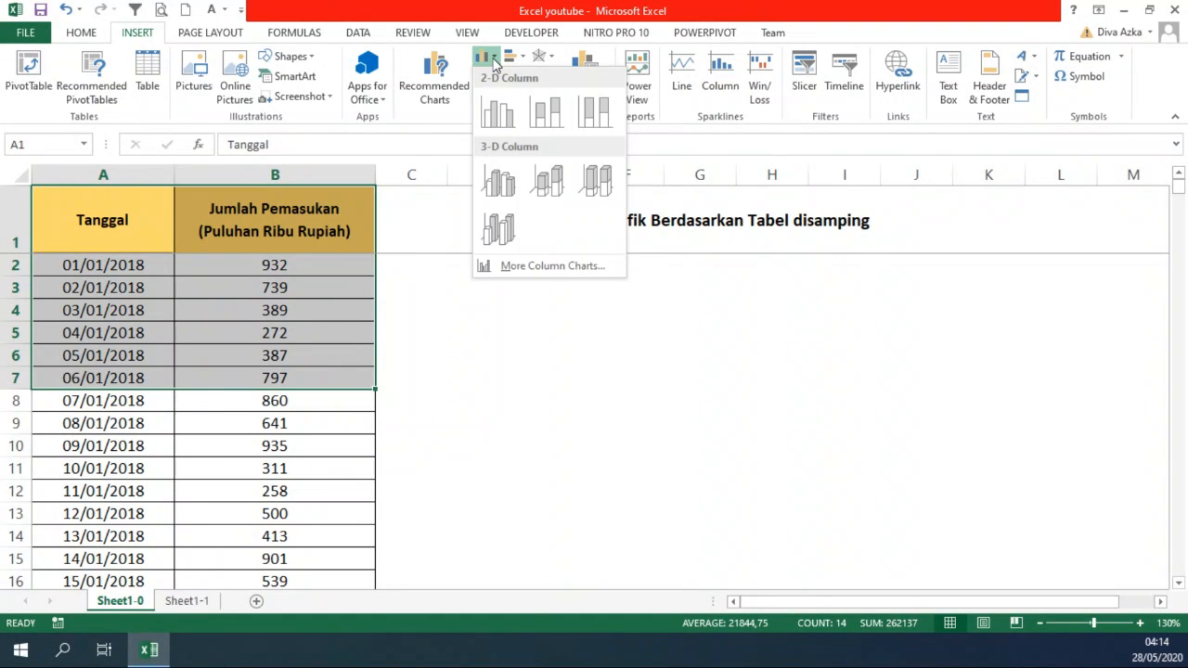
pyautogui.click(504, 121)
pyautogui.moveTo(879, 280); pyautogui.dragTo(938, 340)
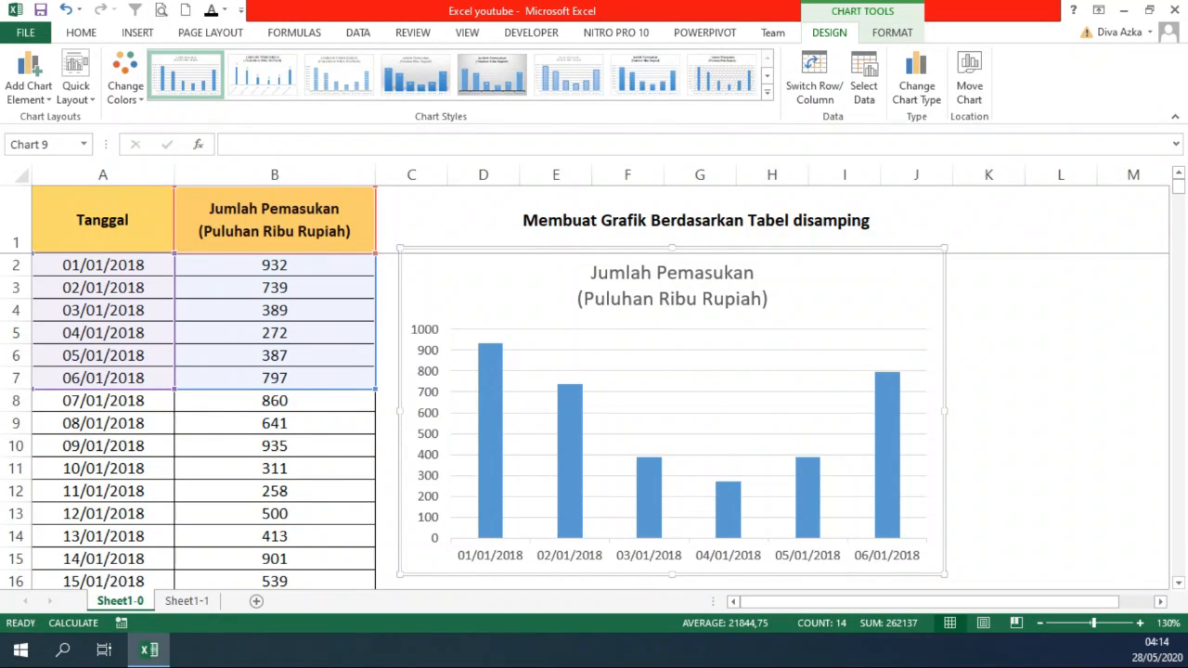
# Step: Delete the column chart made from the first six dates
pyautogui.scroll(-1, 353, 418)
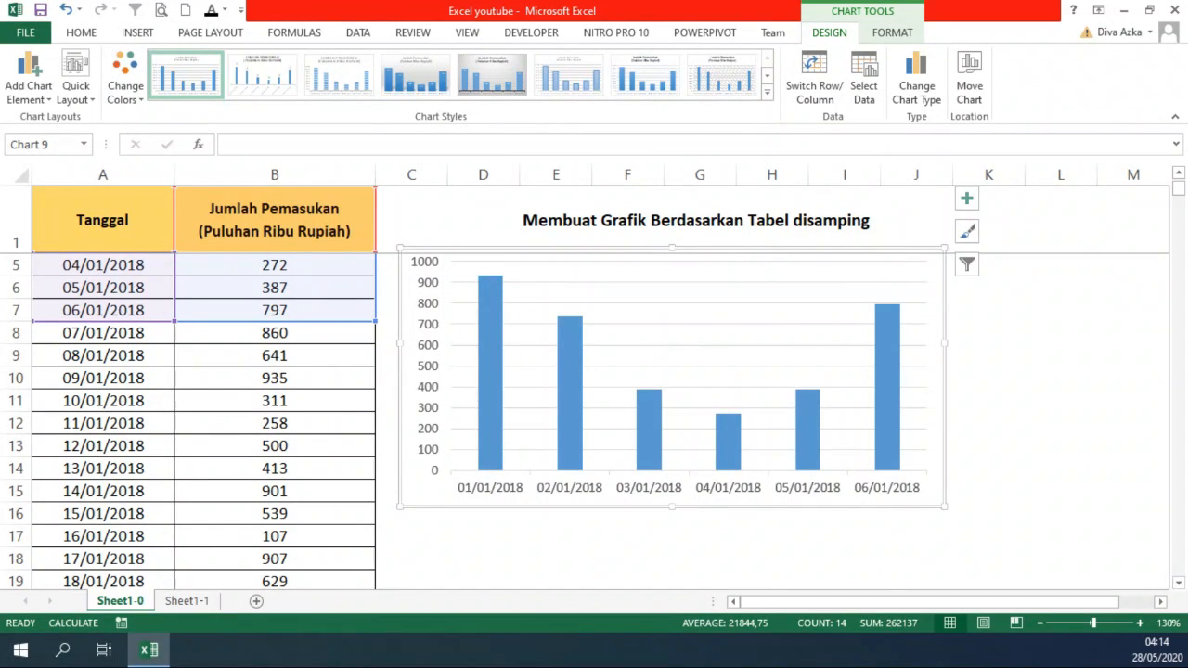
pyautogui.scroll(-2, 594, 417)
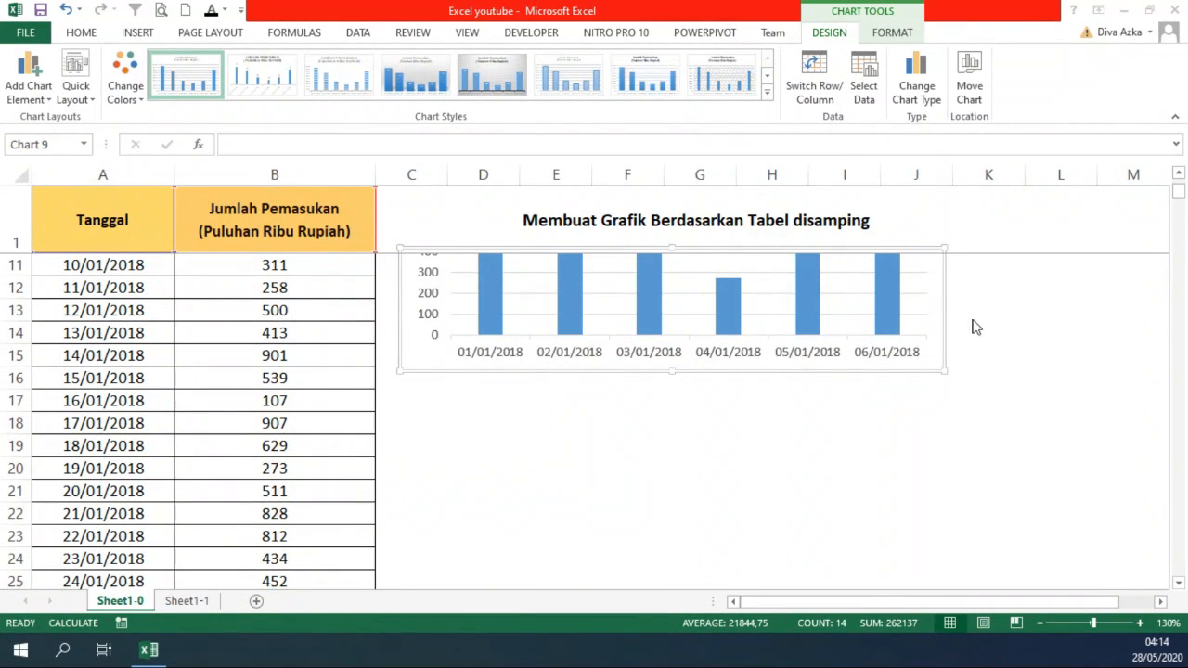
pyautogui.press('Delete')
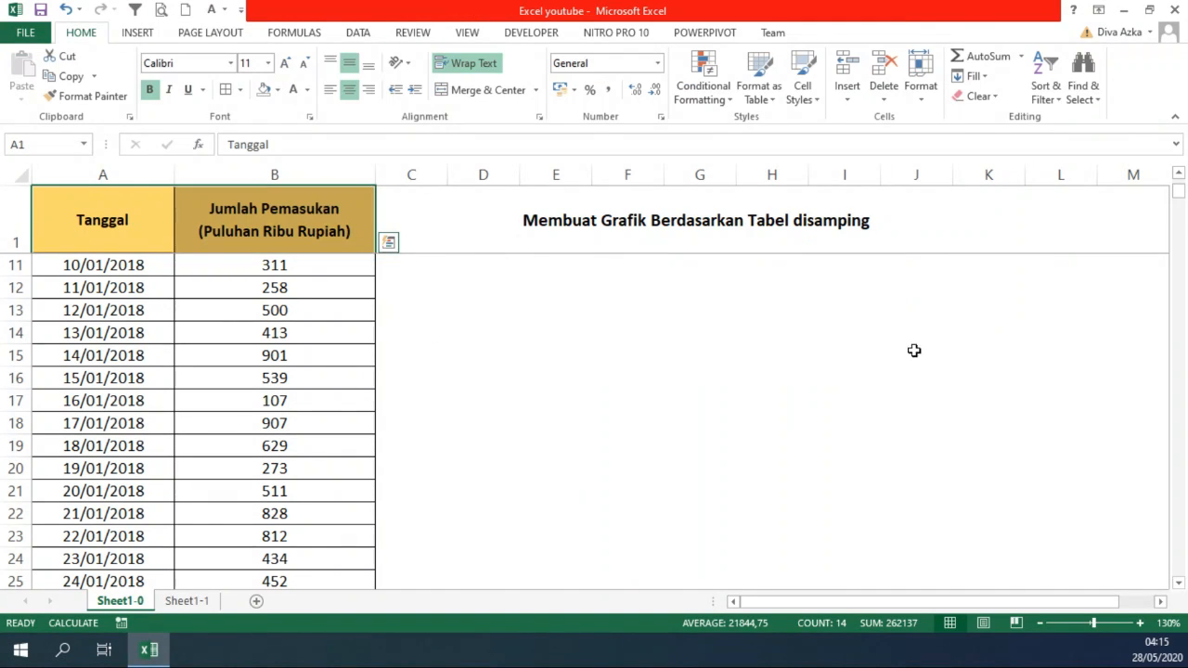
pyautogui.click(545, 409)
# Step: Insert a 2-D clustered column chart from the whole table, A1:B791, and move it clear of the data columns
pyautogui.moveTo(99, 232); pyautogui.dragTo(227, 414)
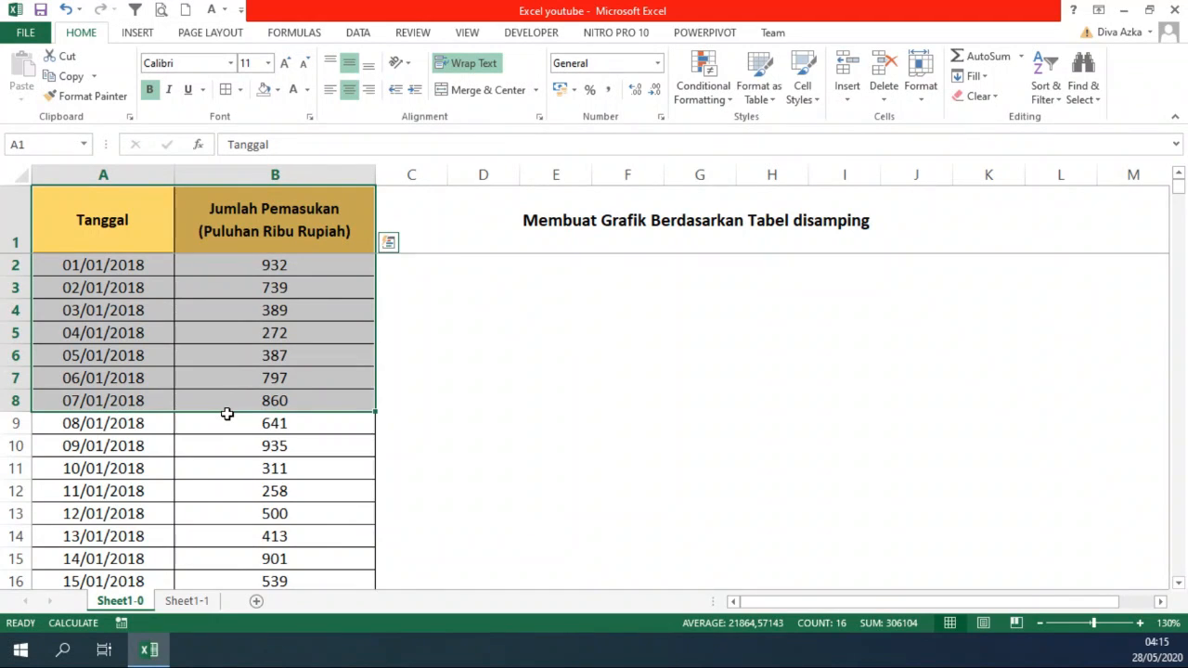
pyautogui.hotkey('ctrl', 'shift', 'Down')
pyautogui.click(137, 32)
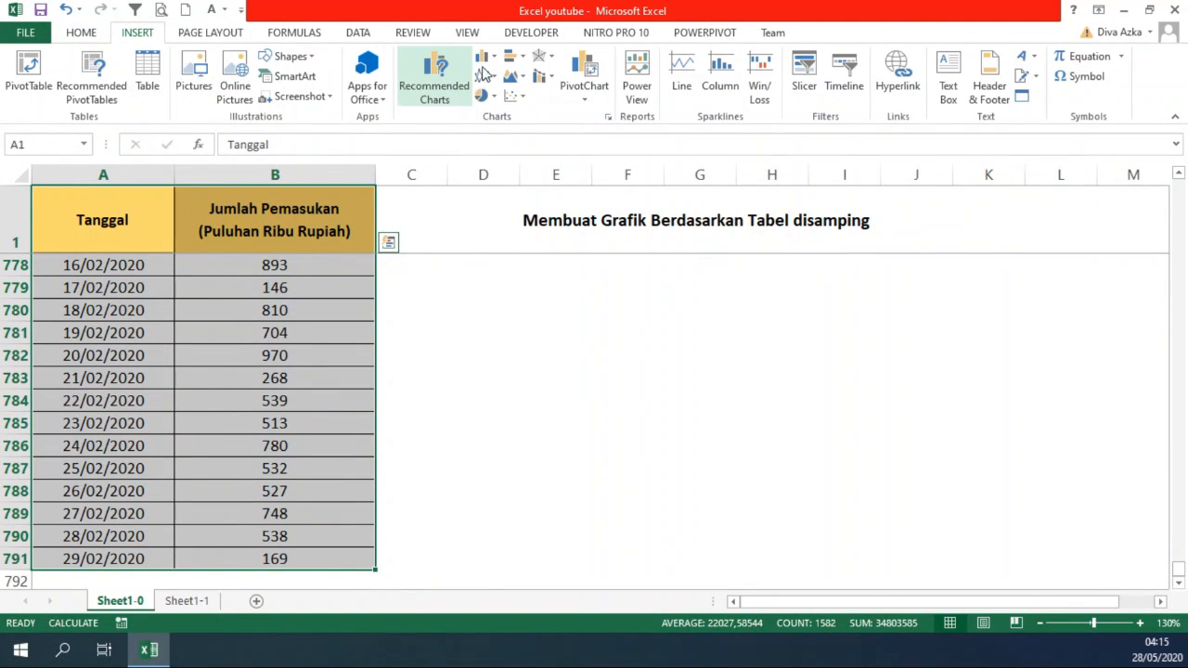
pyautogui.click(492, 60)
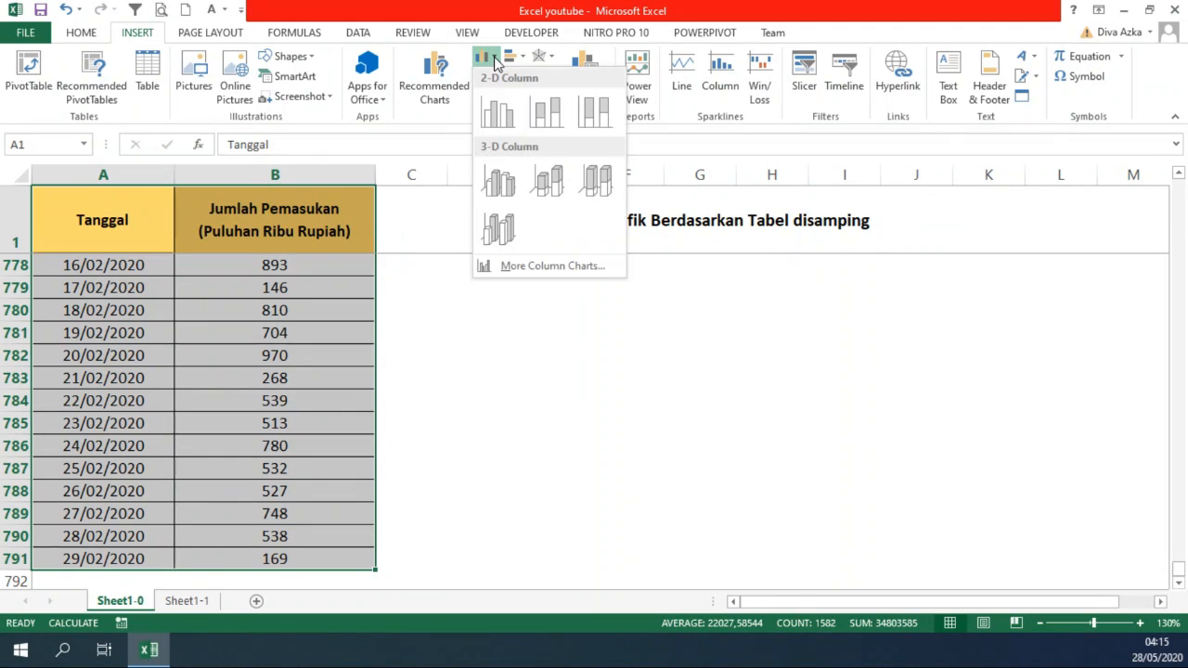
pyautogui.click(499, 113)
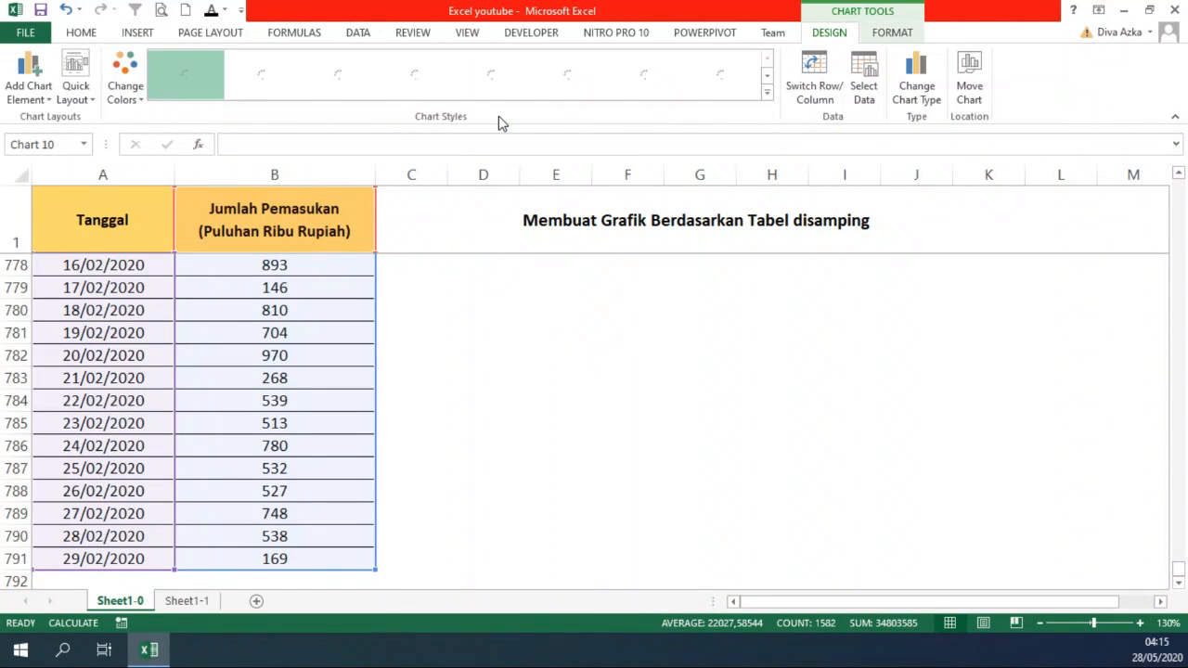
pyautogui.click(1046, 204)
pyautogui.press('Down')
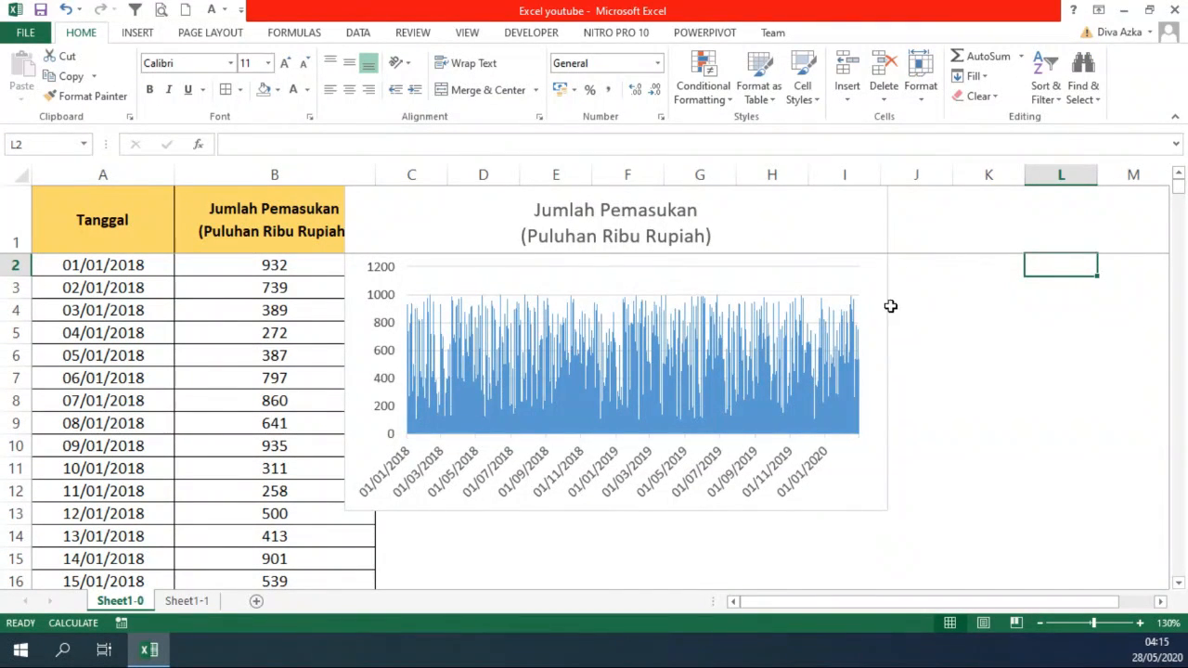
pyautogui.moveTo(885, 303); pyautogui.dragTo(935, 321)
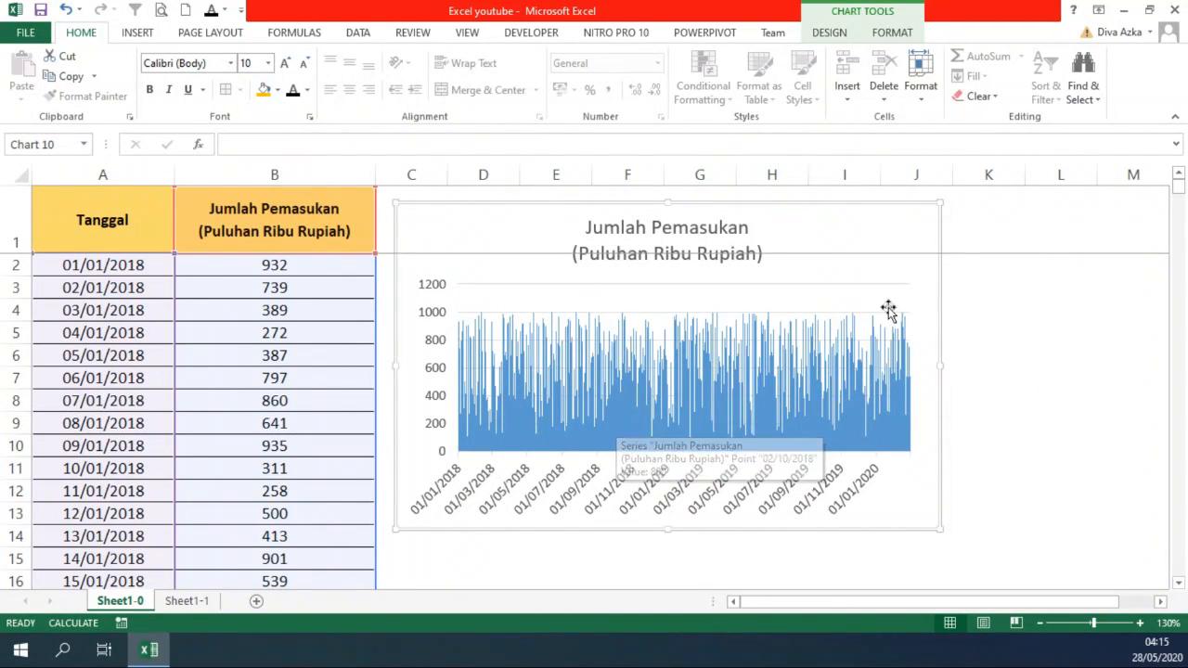
# Step: On Sheet1-1, advance the income chart with its scroll bar until it covers 20/01/2018 to 24/01/2018
pyautogui.click(204, 602)
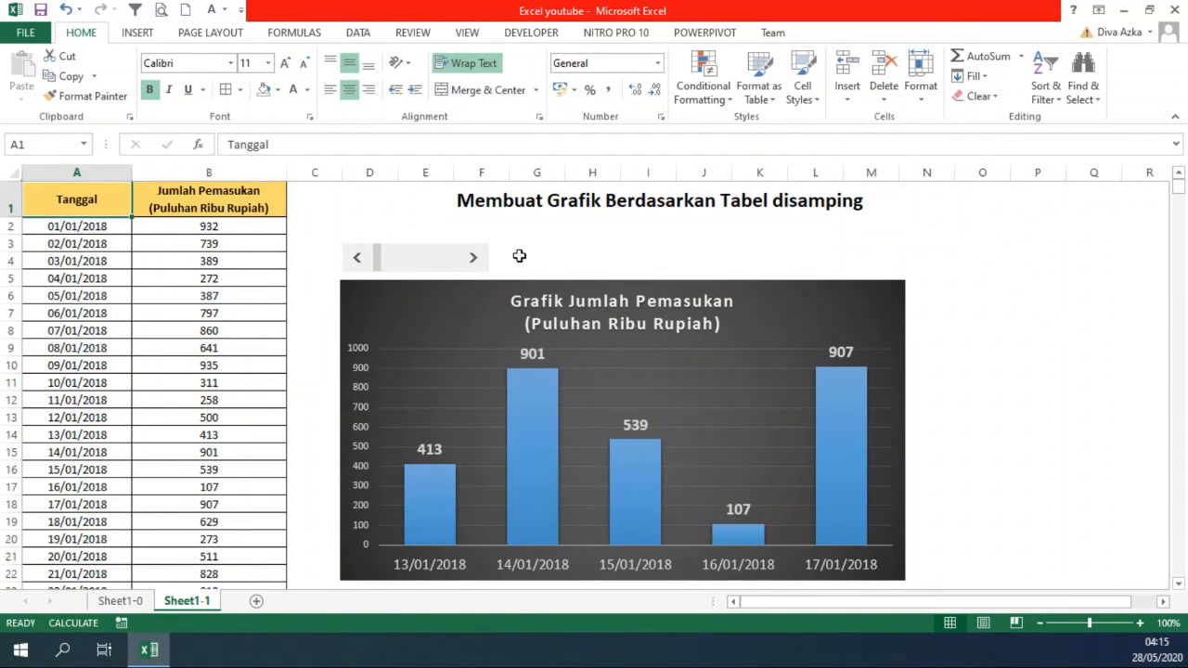
pyautogui.click(545, 246)
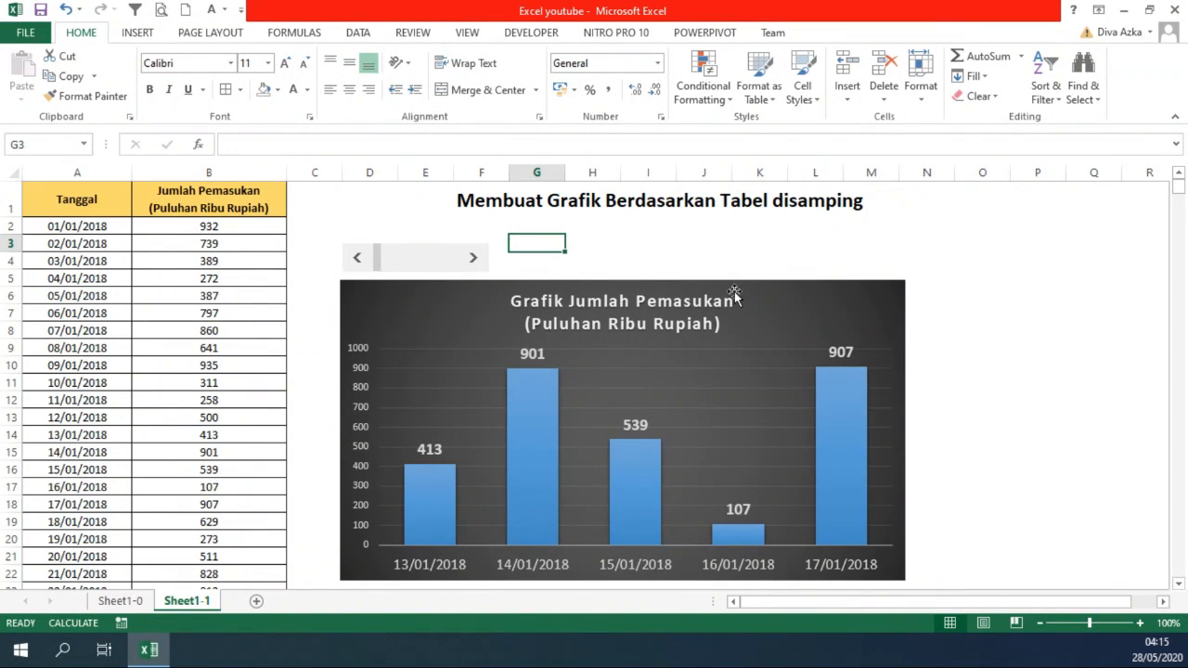
pyautogui.click(961, 328)
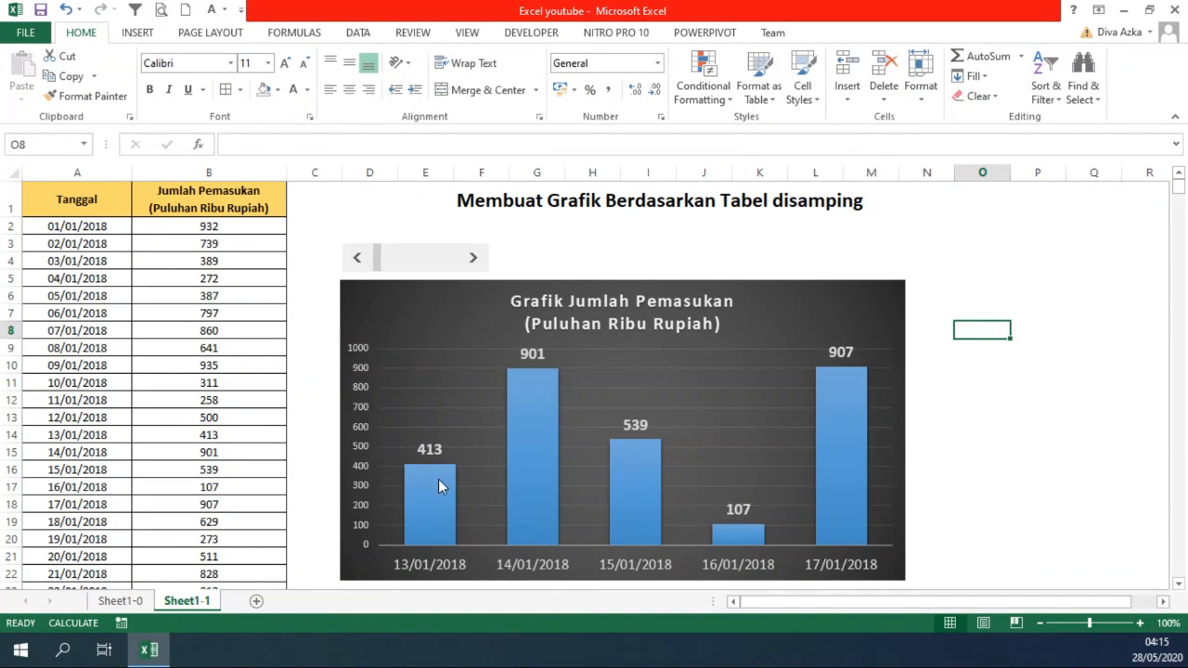
pyautogui.click(474, 262)
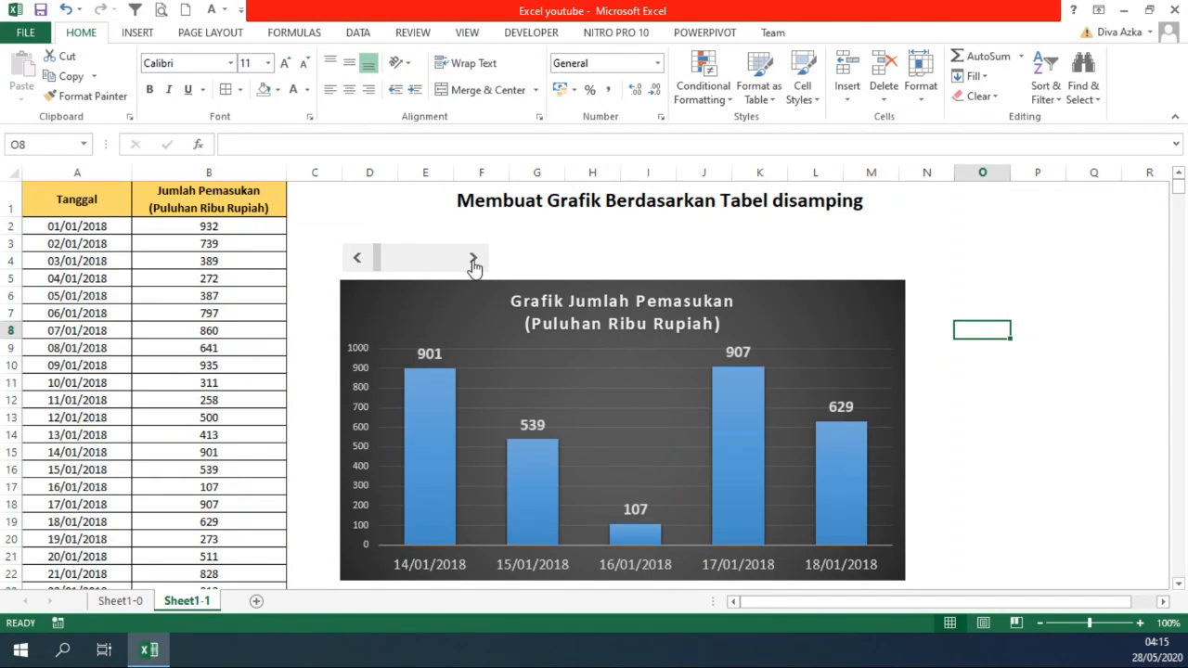
pyautogui.click(472, 263)
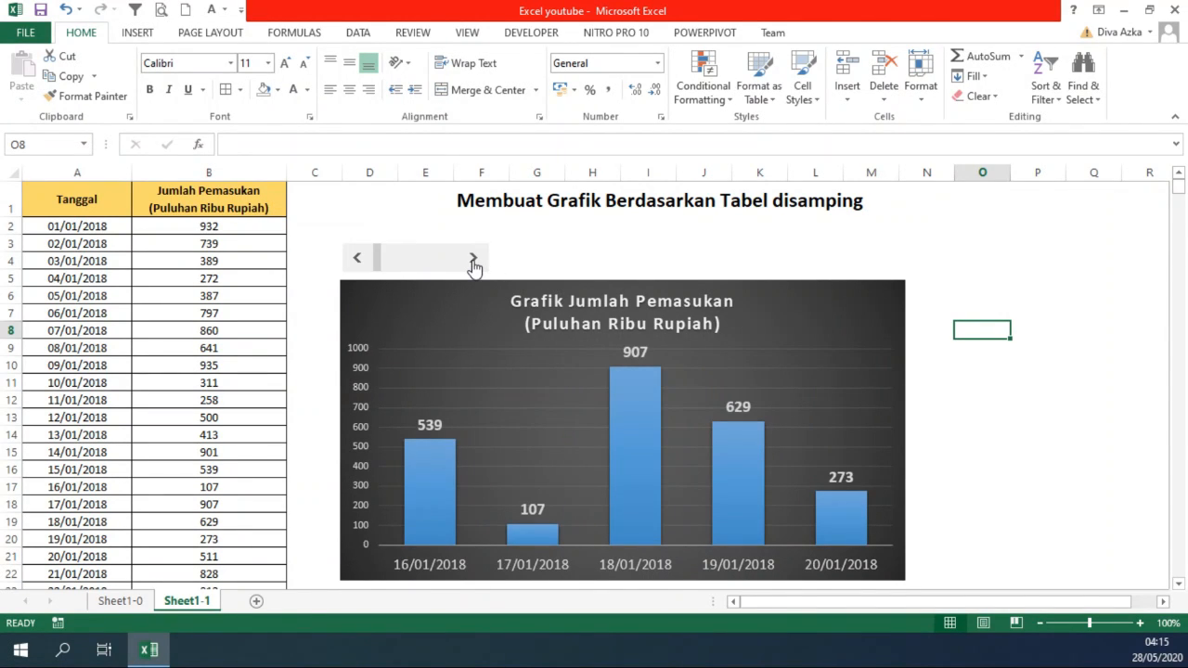
pyautogui.click(474, 262)
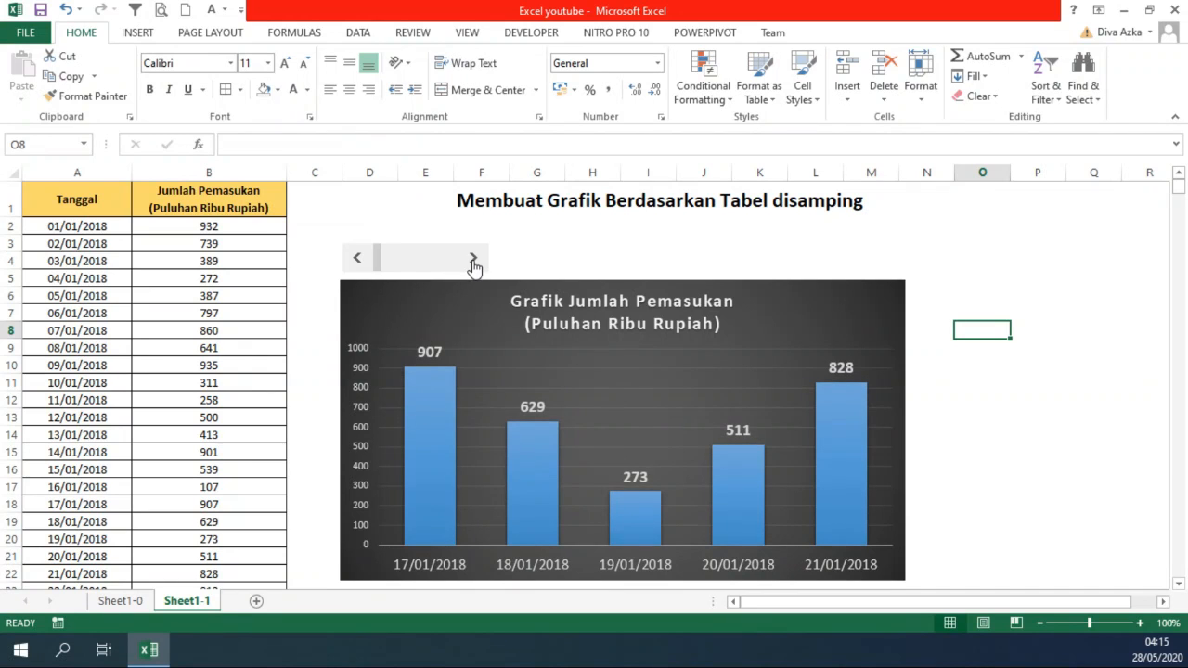
pyautogui.click(473, 262)
pyautogui.click(474, 262)
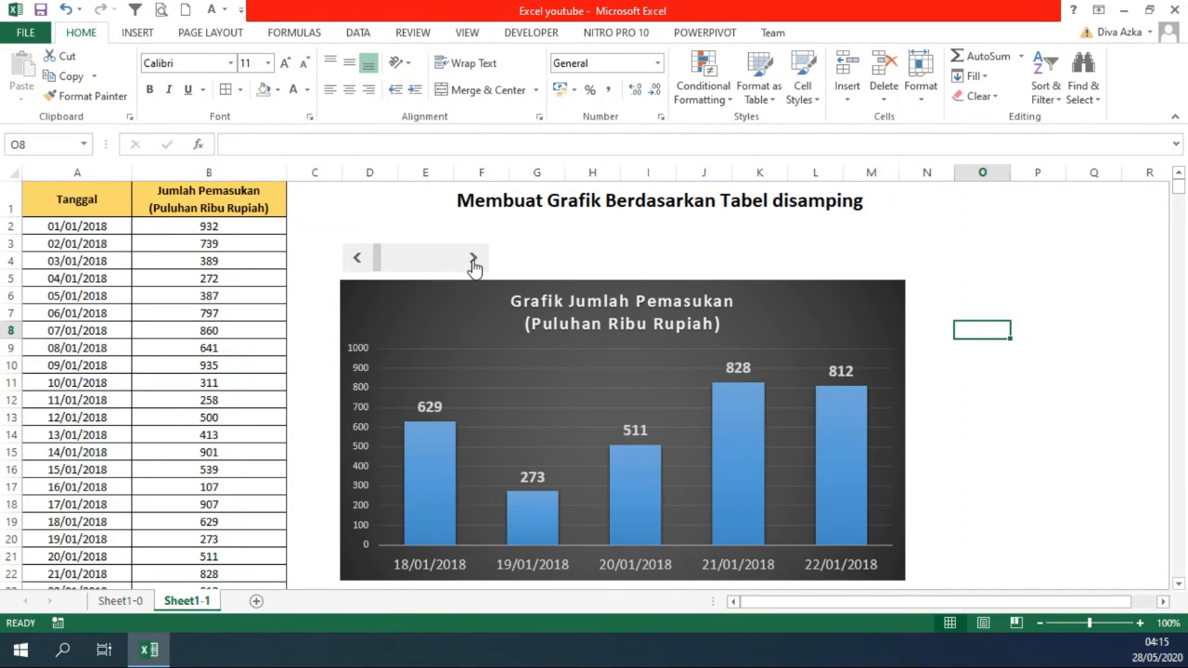
pyautogui.click(473, 262)
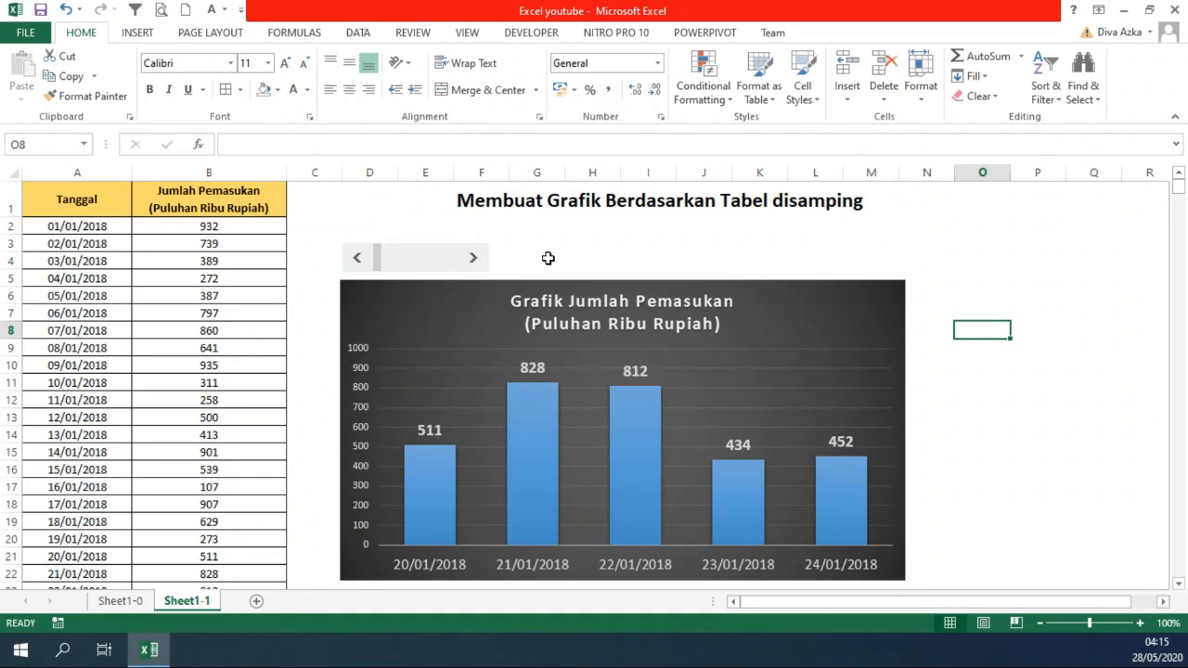
pyautogui.click(548, 258)
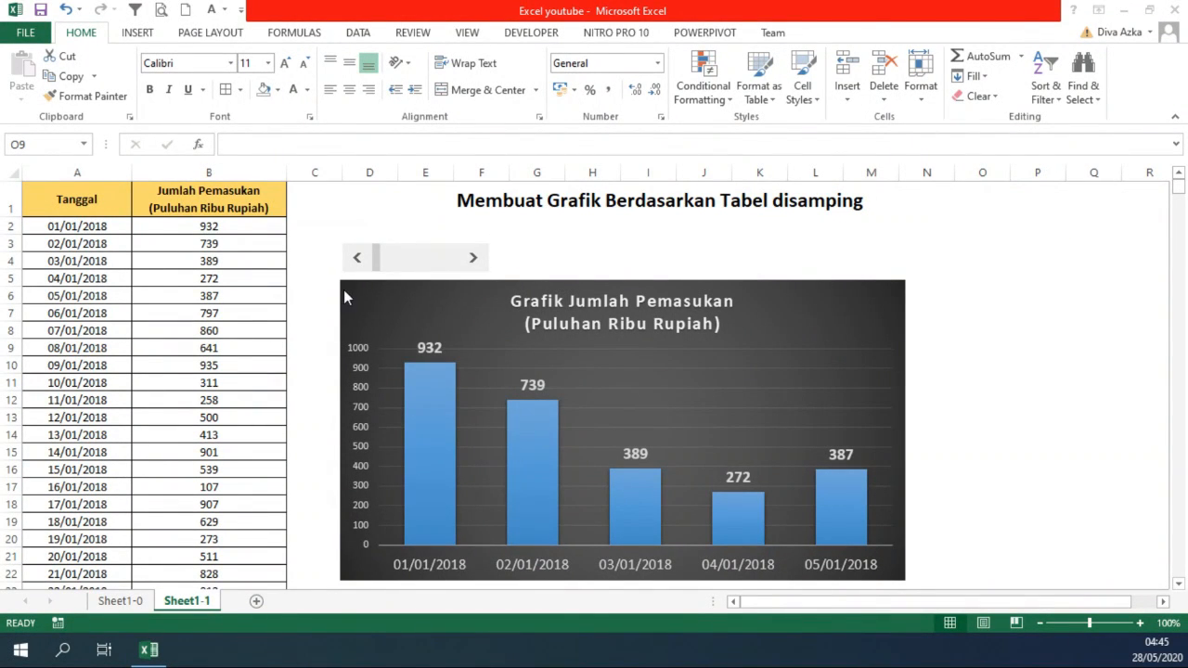
# Step: Scroll the income chart forward two dates, and return it to the 01/01/2018 to 05/01/2018 range
pyautogui.click(475, 258)
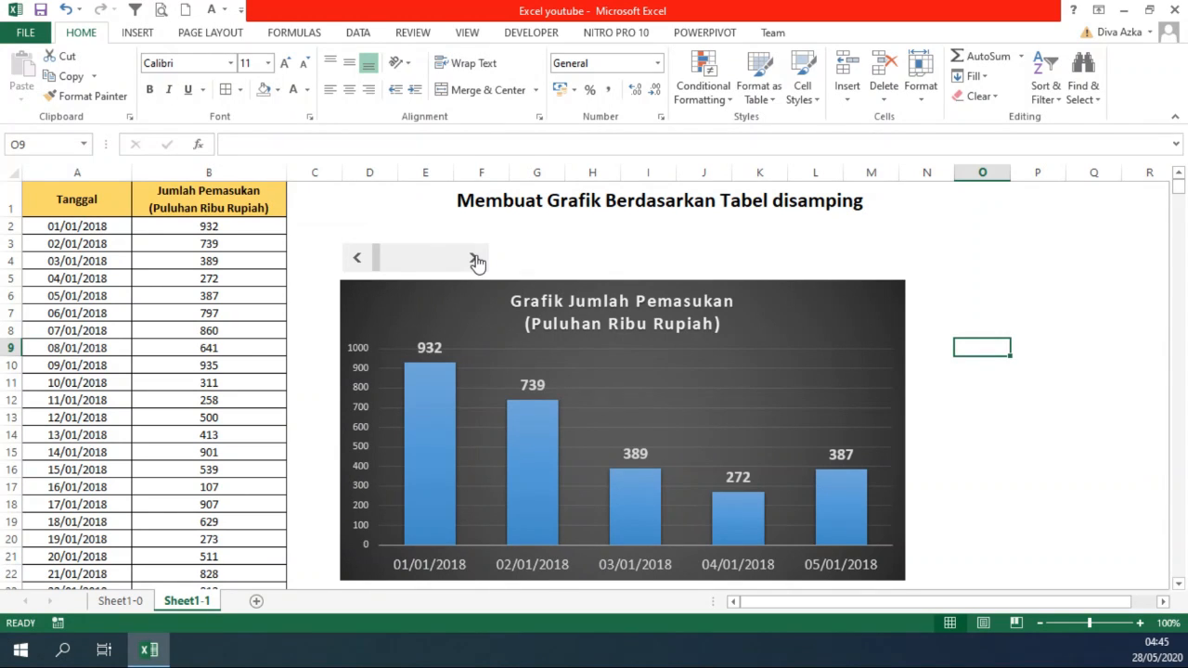
pyautogui.click(475, 259)
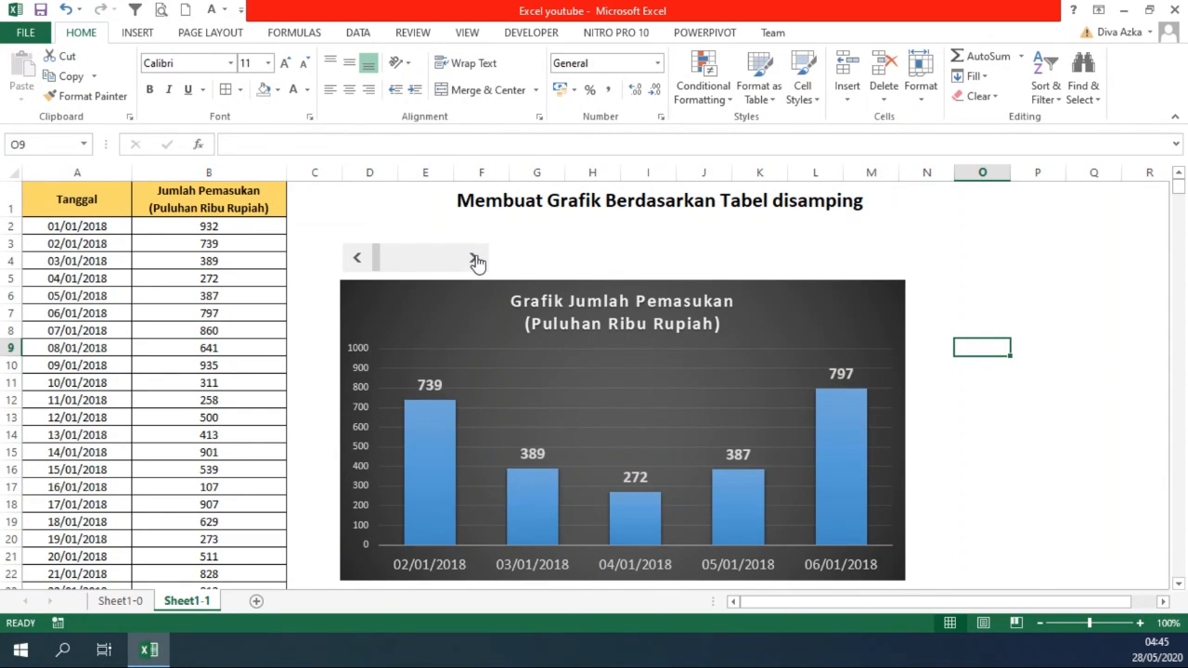
pyautogui.click(475, 259)
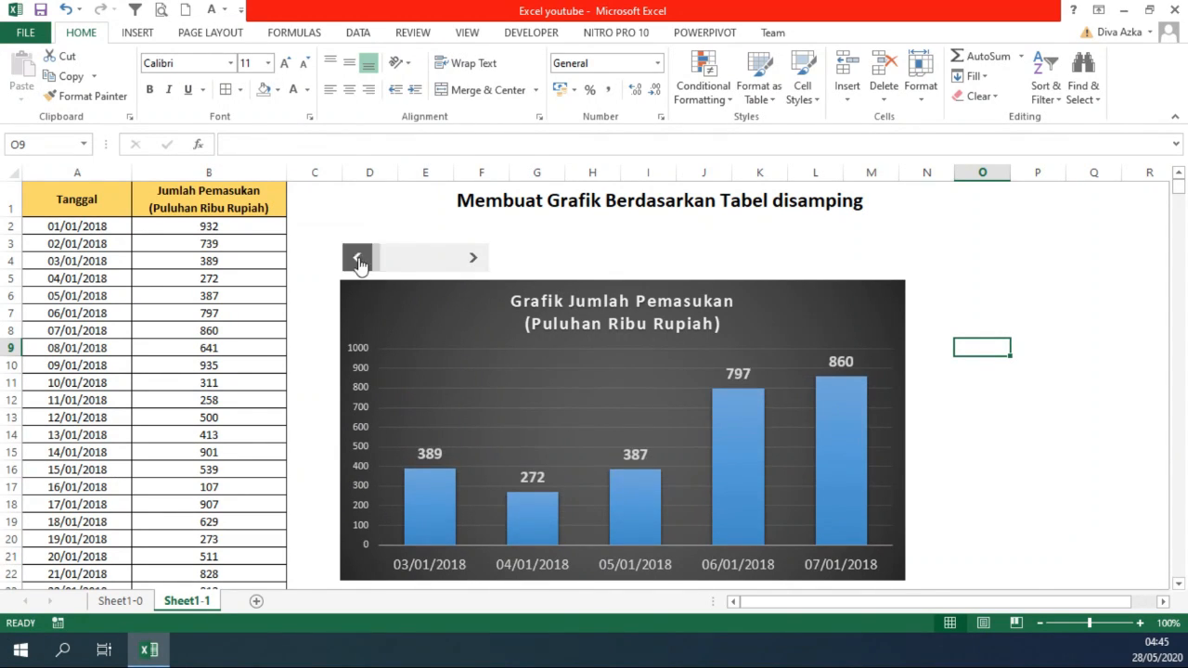
pyautogui.click(359, 260)
pyautogui.click(360, 261)
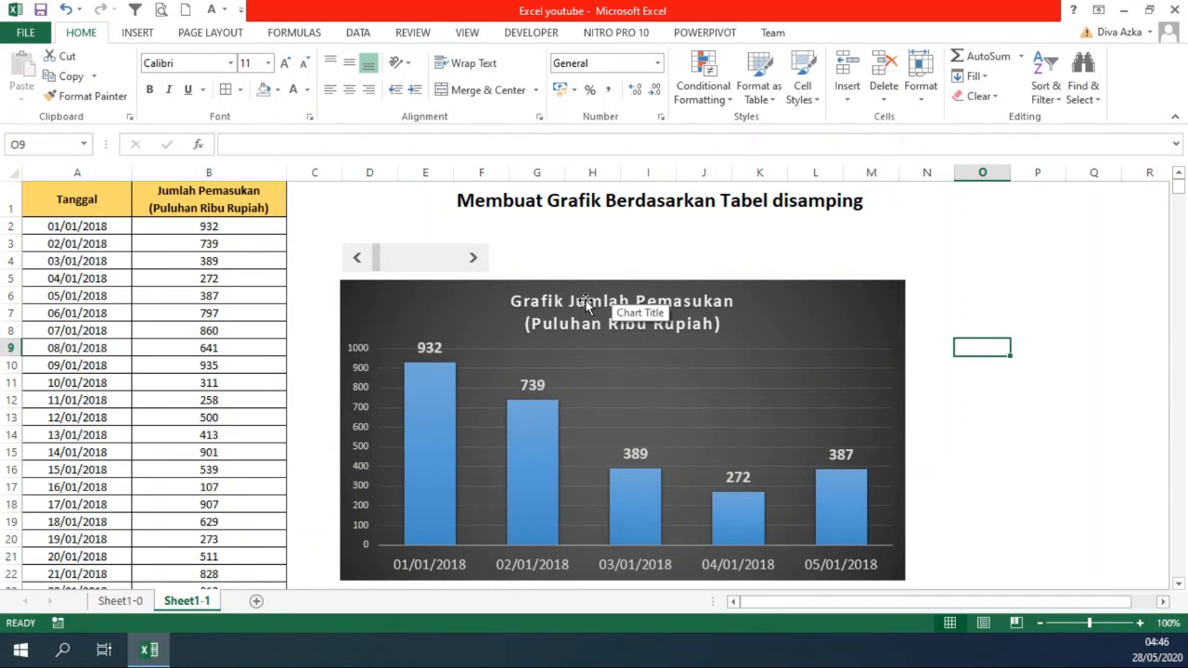
# Step: On Sheet1-0, insert a 2-D clustered column chart from A1:B8 and place it beside the table, below the heading
pyautogui.click(119, 604)
pyautogui.click(531, 292)
pyautogui.moveTo(126, 235); pyautogui.dragTo(247, 404)
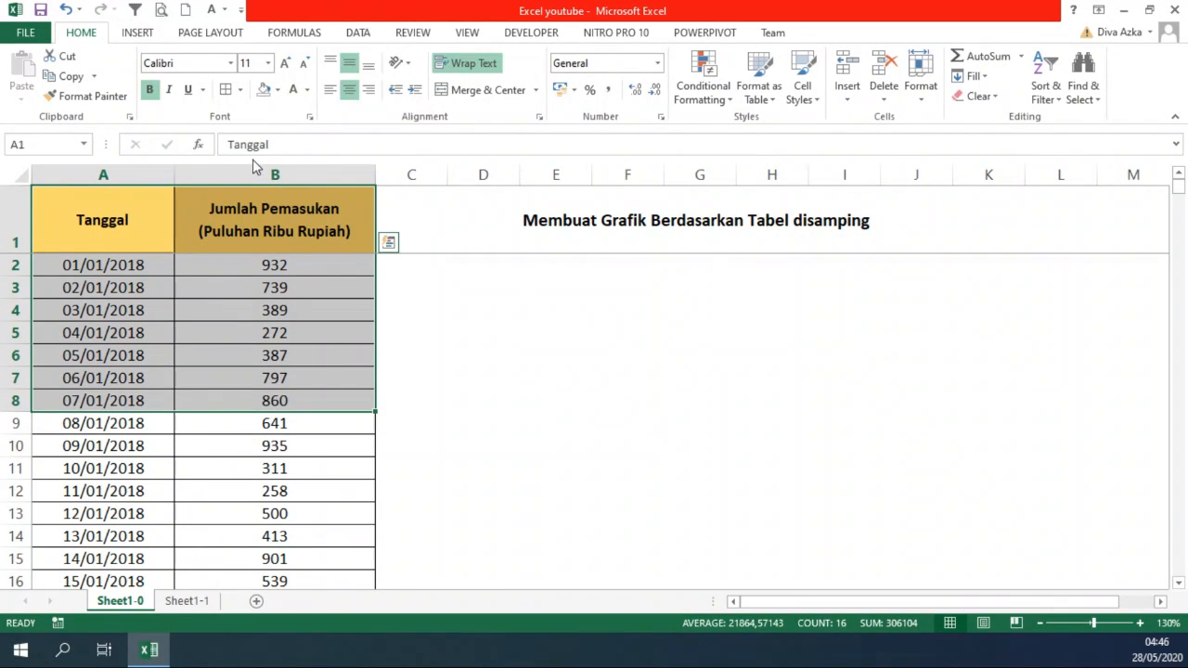
pyautogui.click(136, 36)
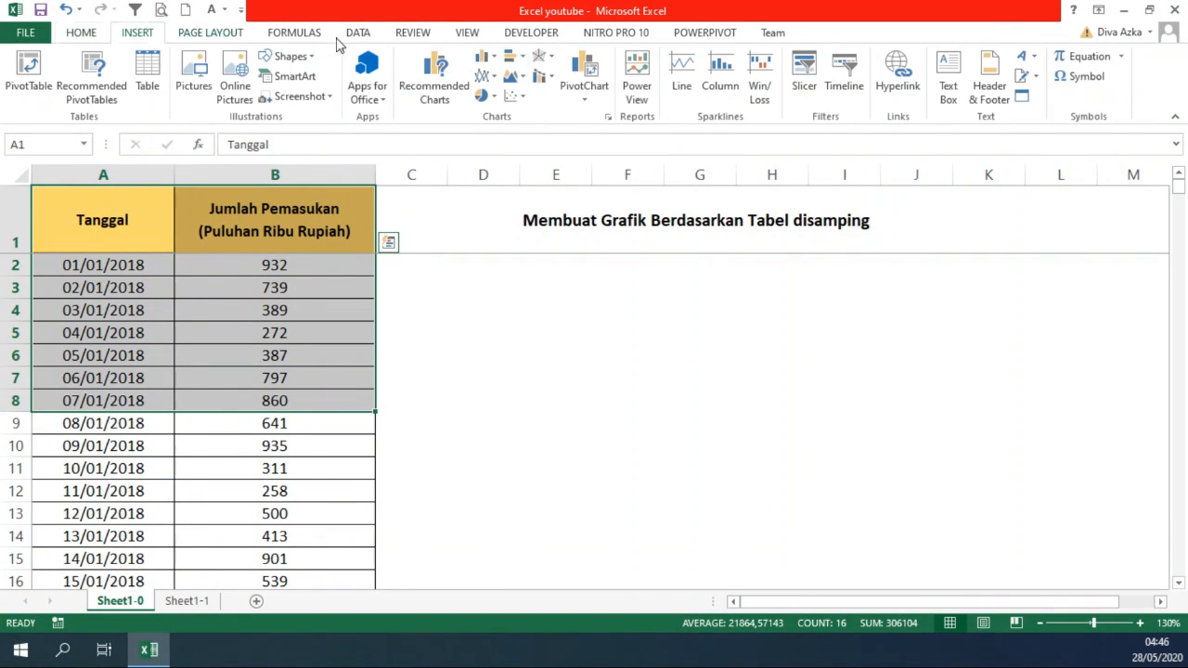
pyautogui.click(494, 58)
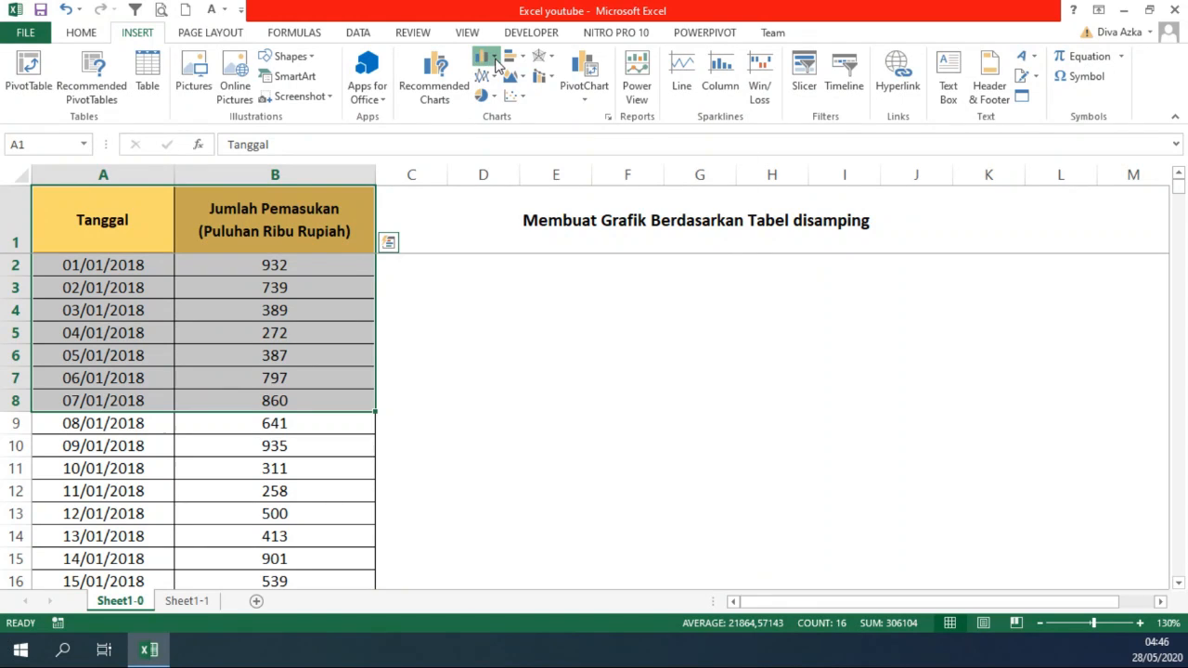
pyautogui.click(502, 110)
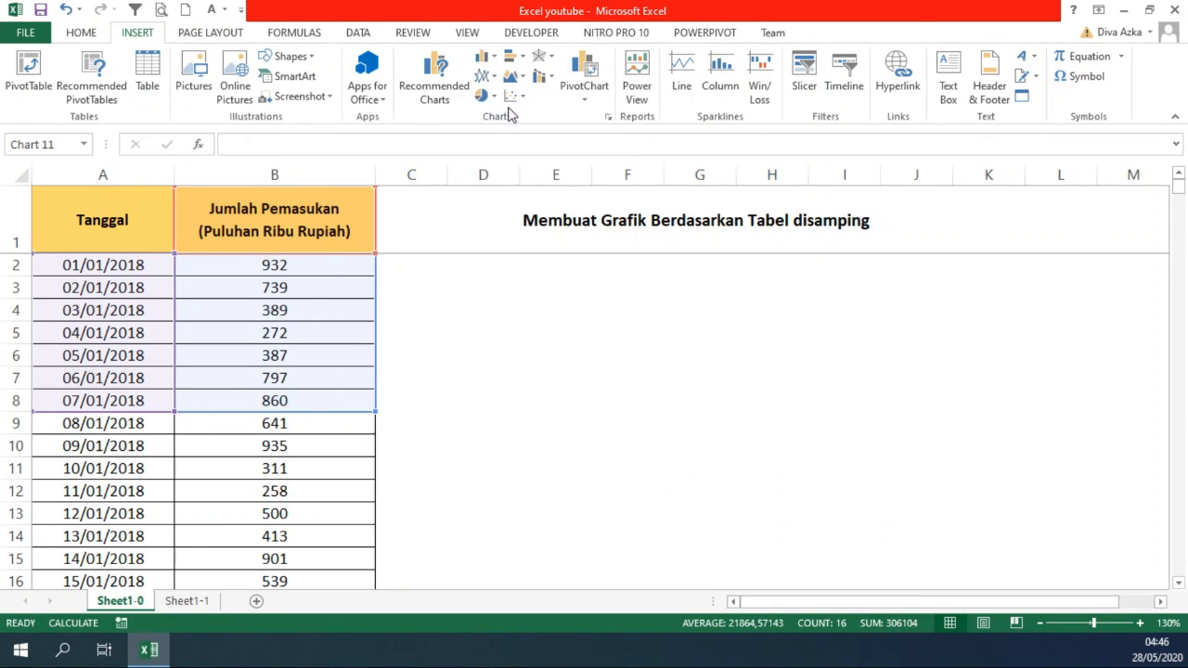
pyautogui.moveTo(866, 231); pyautogui.dragTo(958, 293)
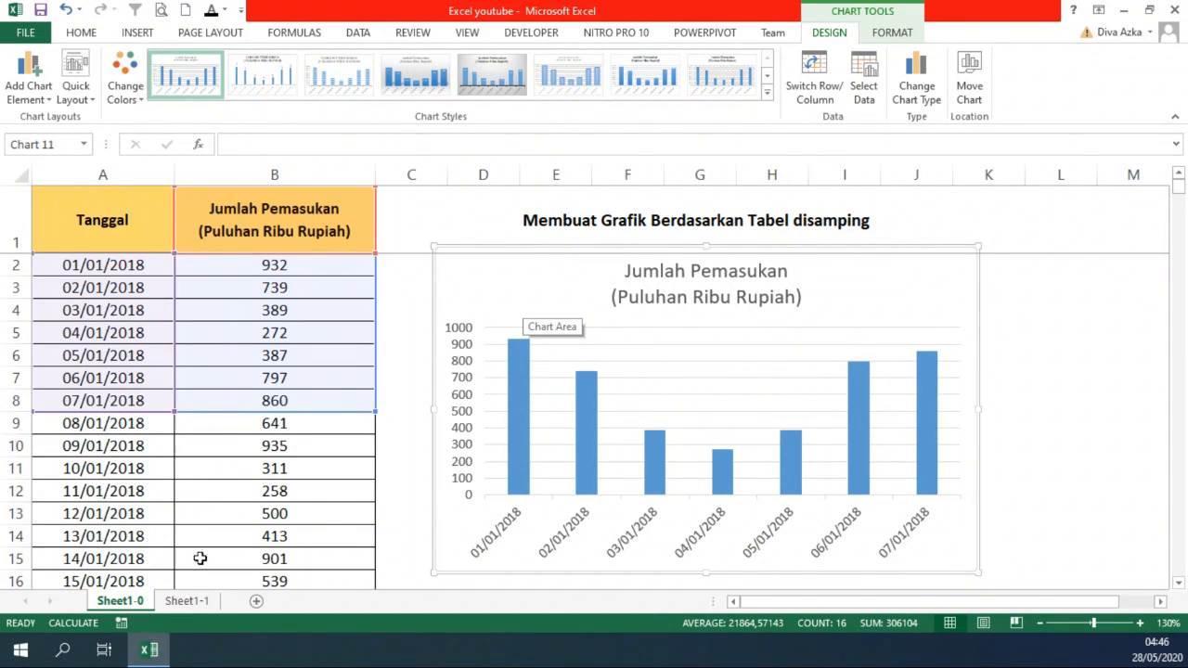
# Step: On Sheet1-1, scroll the income chart forward by one date and return it to the 01/01/2018 to 05/01/2018 range
pyautogui.click(197, 601)
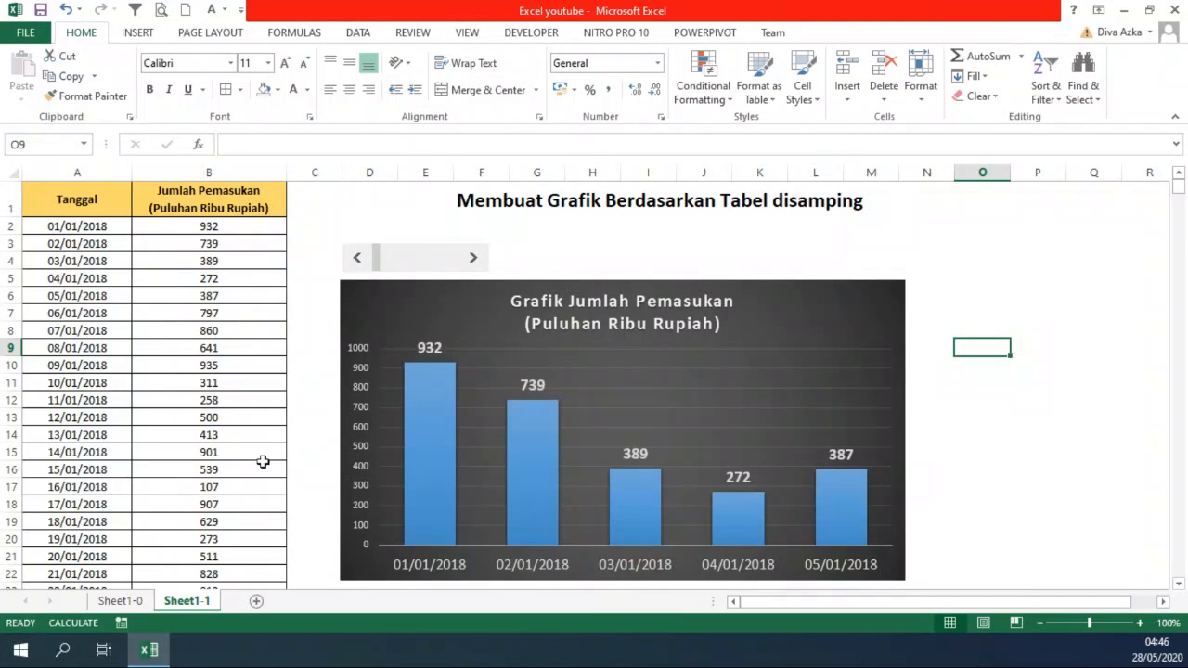
pyautogui.click(545, 239)
pyautogui.click(471, 264)
pyautogui.click(471, 269)
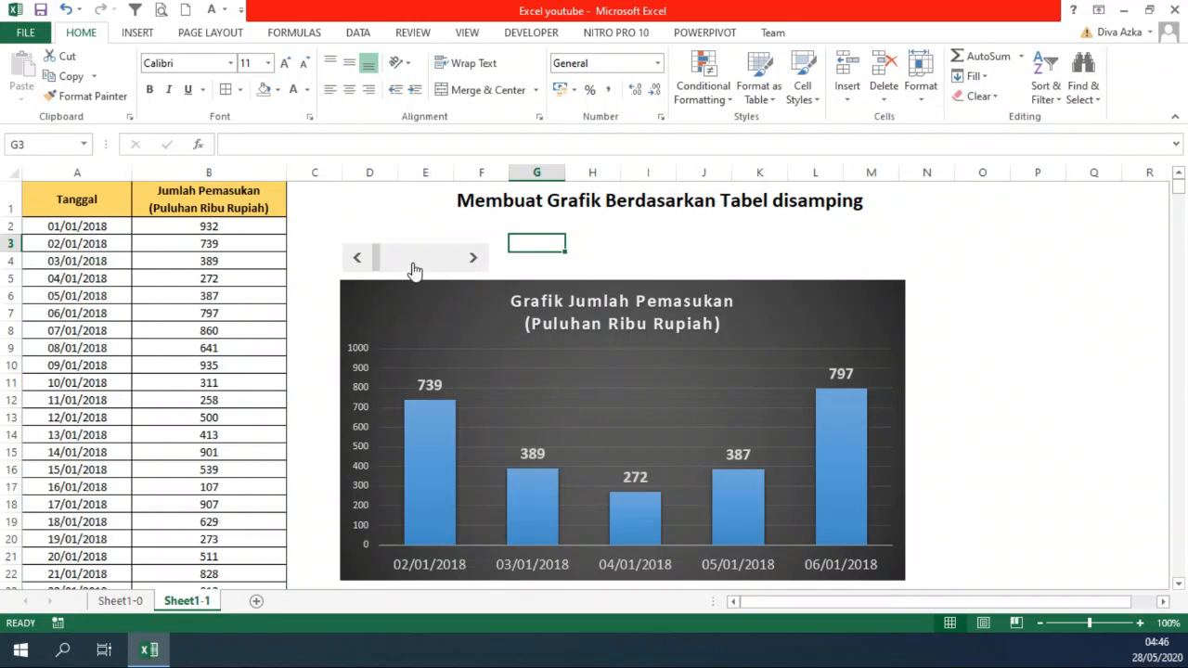
pyautogui.click(359, 259)
pyautogui.click(360, 259)
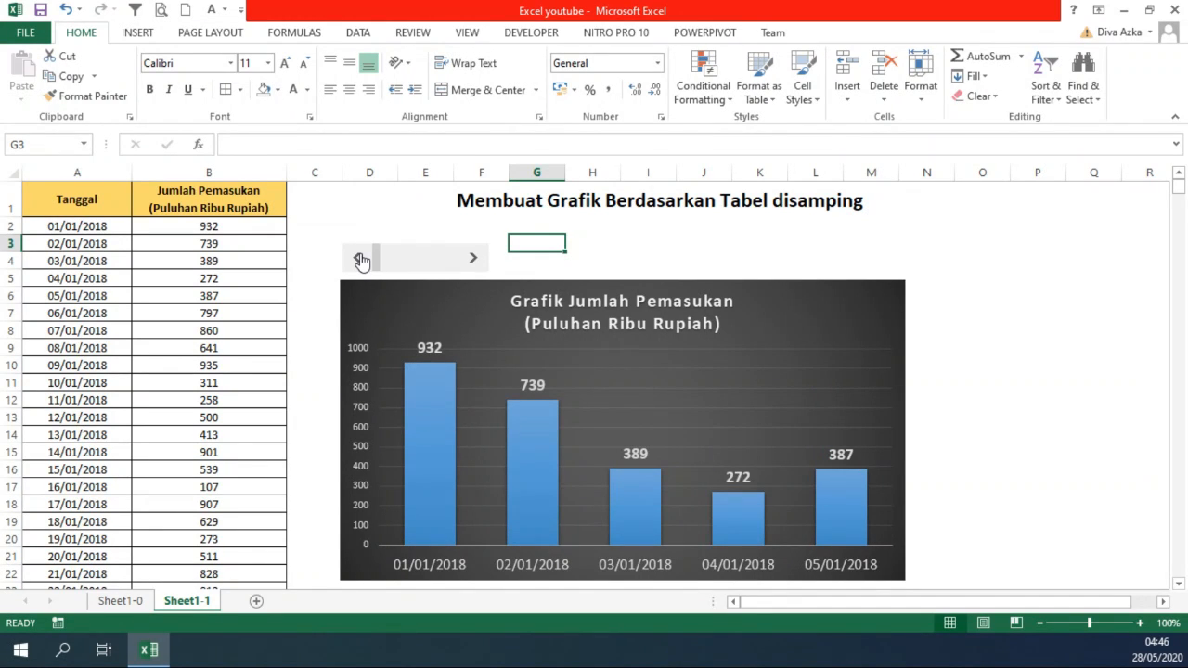
# Step: Inspect the source data range of the income chart at its 01/01/2018 to 05/01/2018 position, leaving the selection unchanged
pyautogui.click(450, 299)
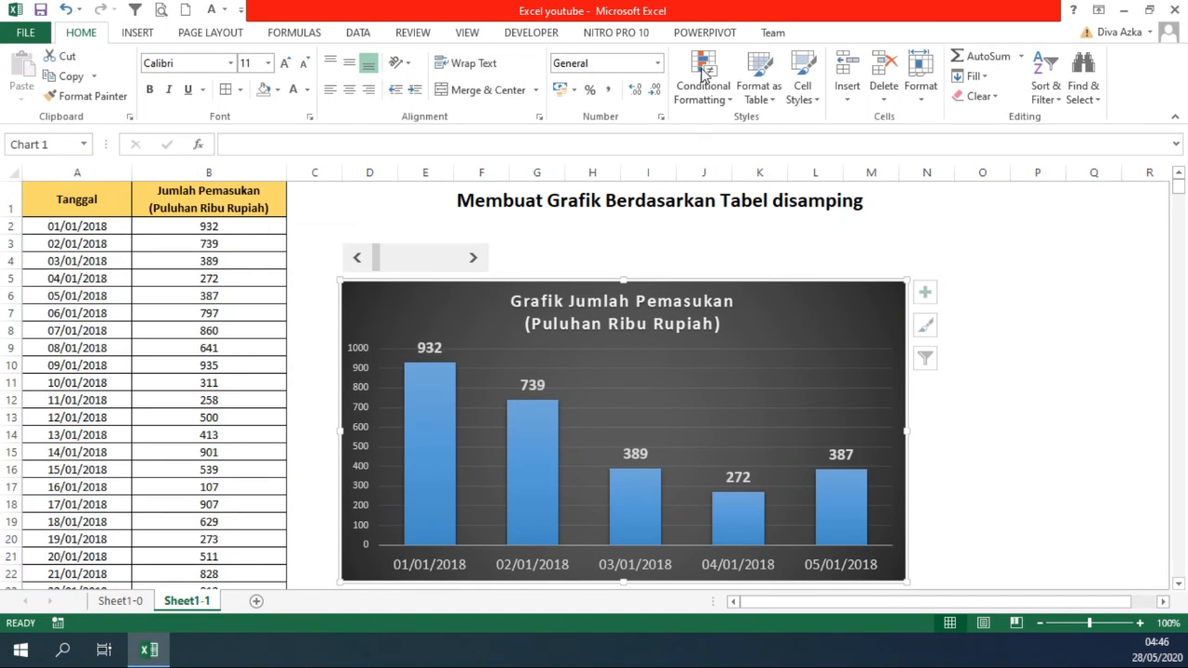
pyautogui.click(829, 33)
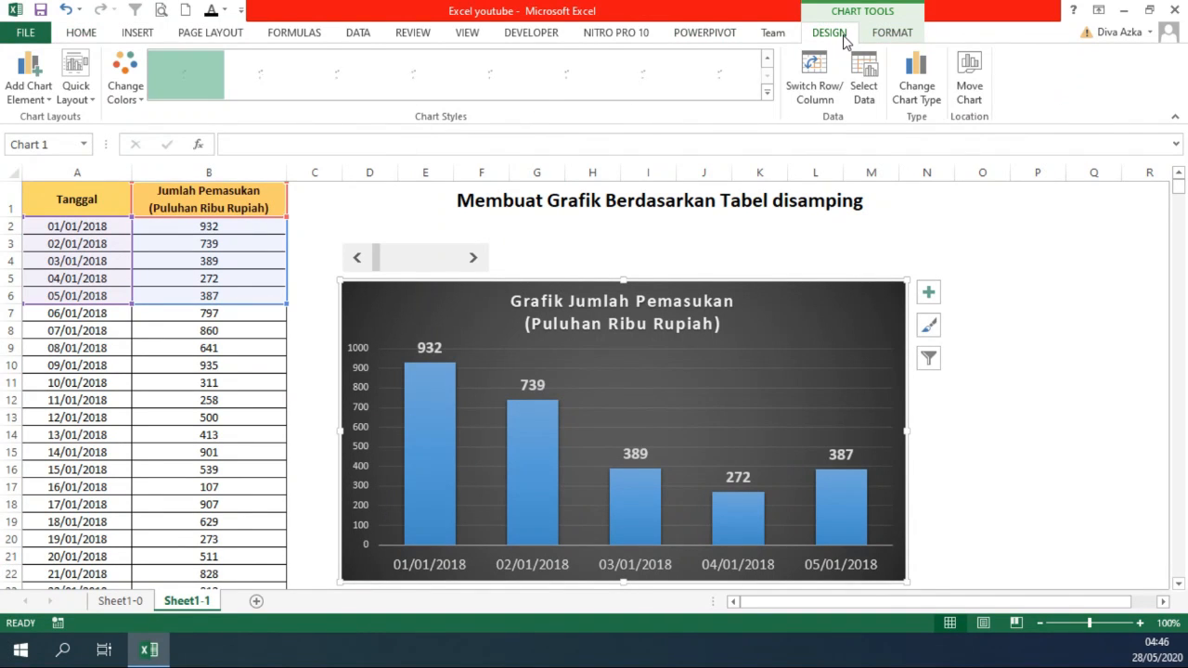
pyautogui.click(865, 71)
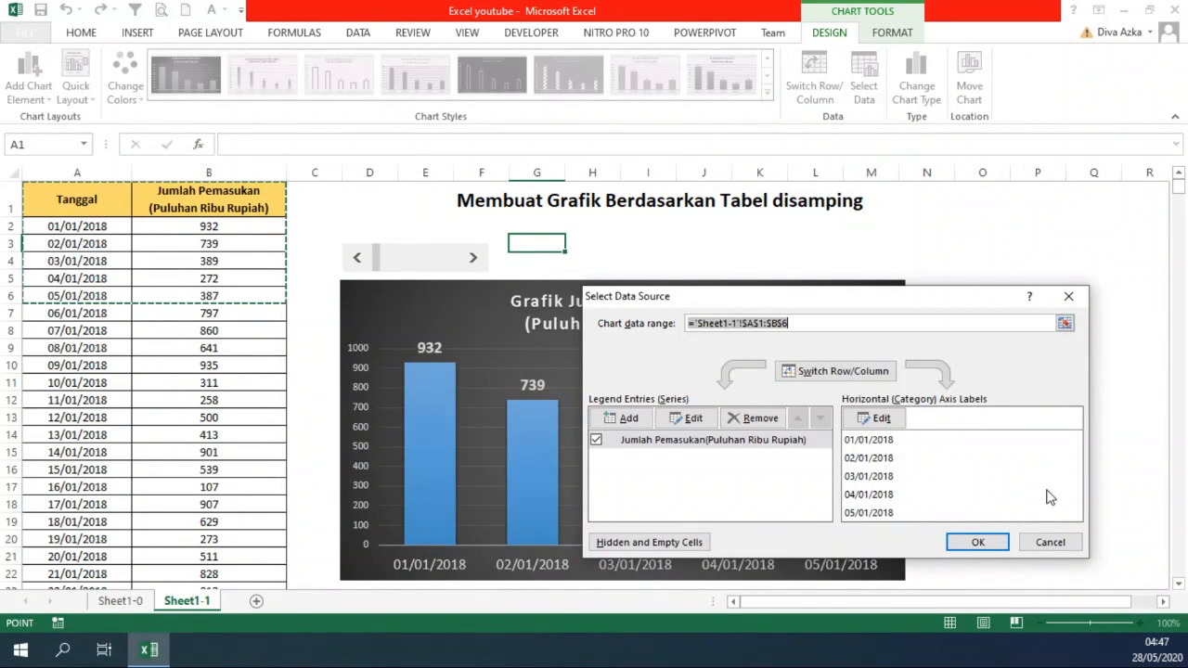
pyautogui.click(1050, 542)
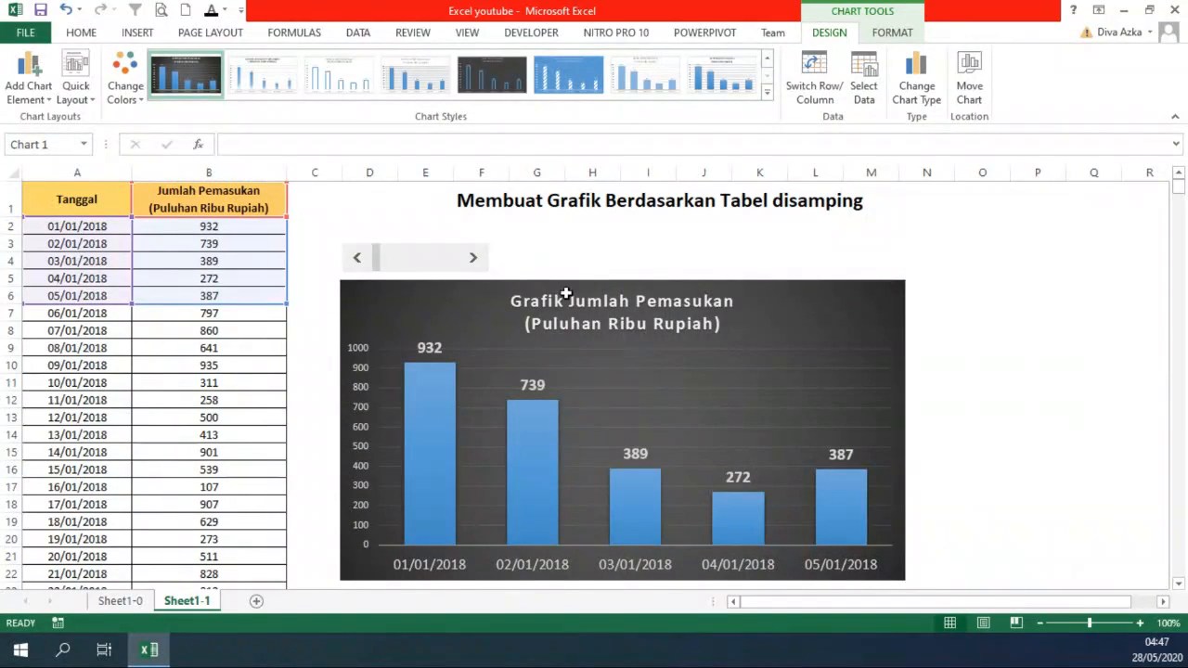
pyautogui.click(570, 262)
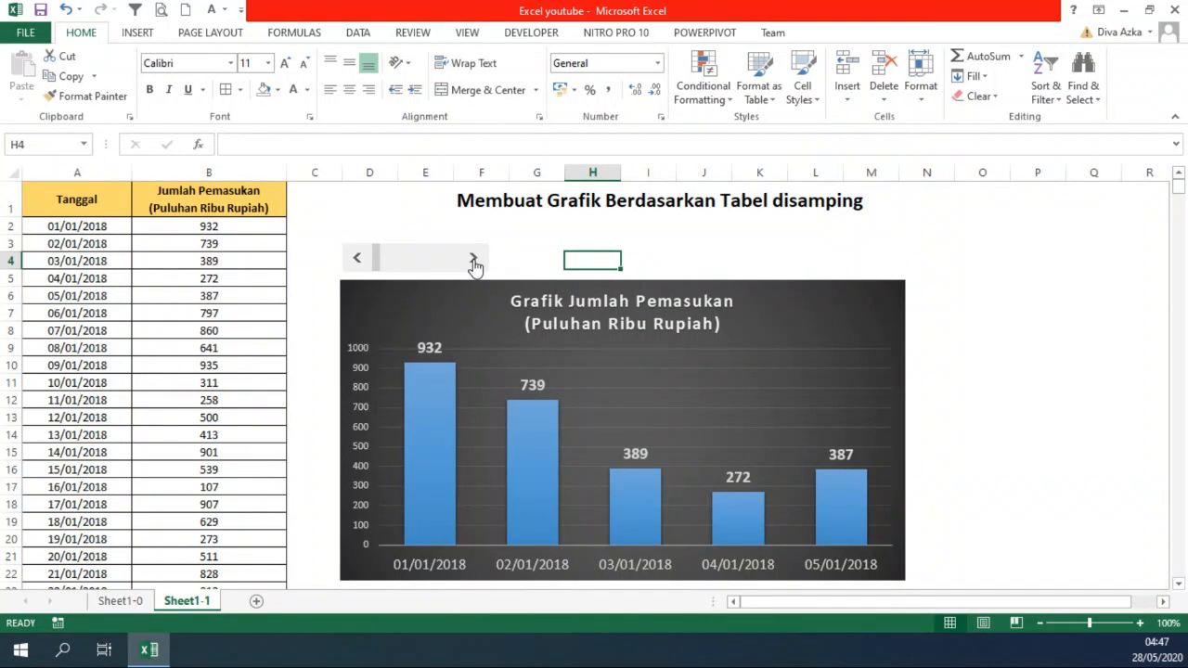
# Step: Advance the income chart to 03/01/2018 to 07/01/2018 and inspect its source data range again
pyautogui.click(475, 262)
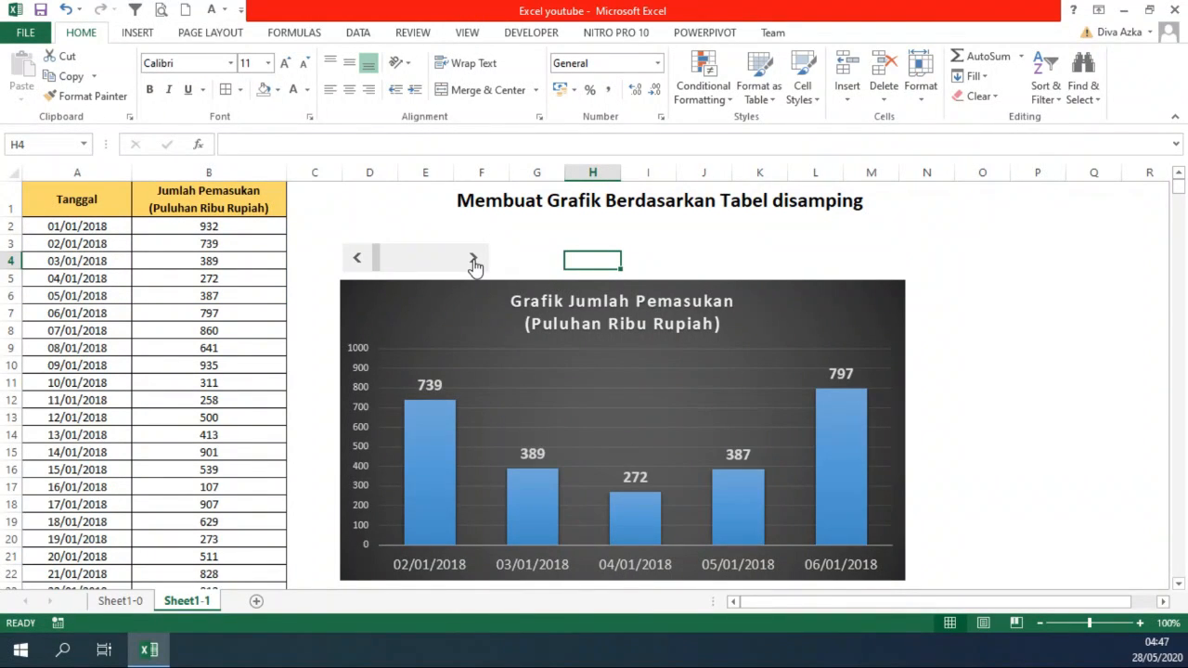
pyautogui.click(474, 260)
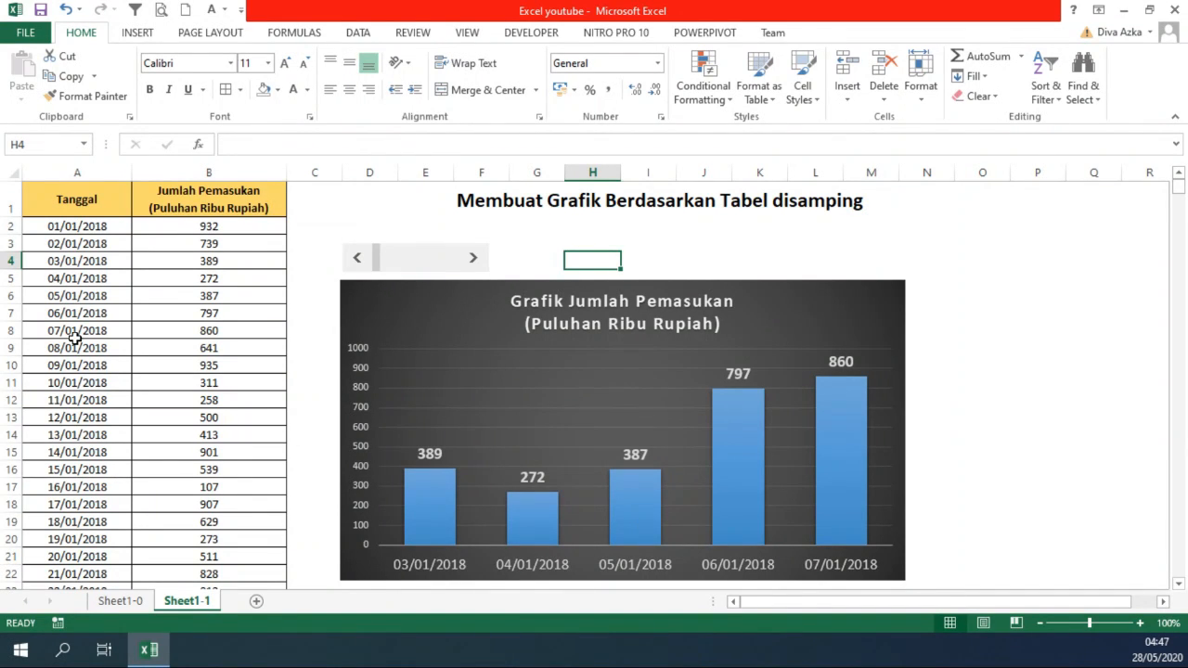
pyautogui.click(778, 312)
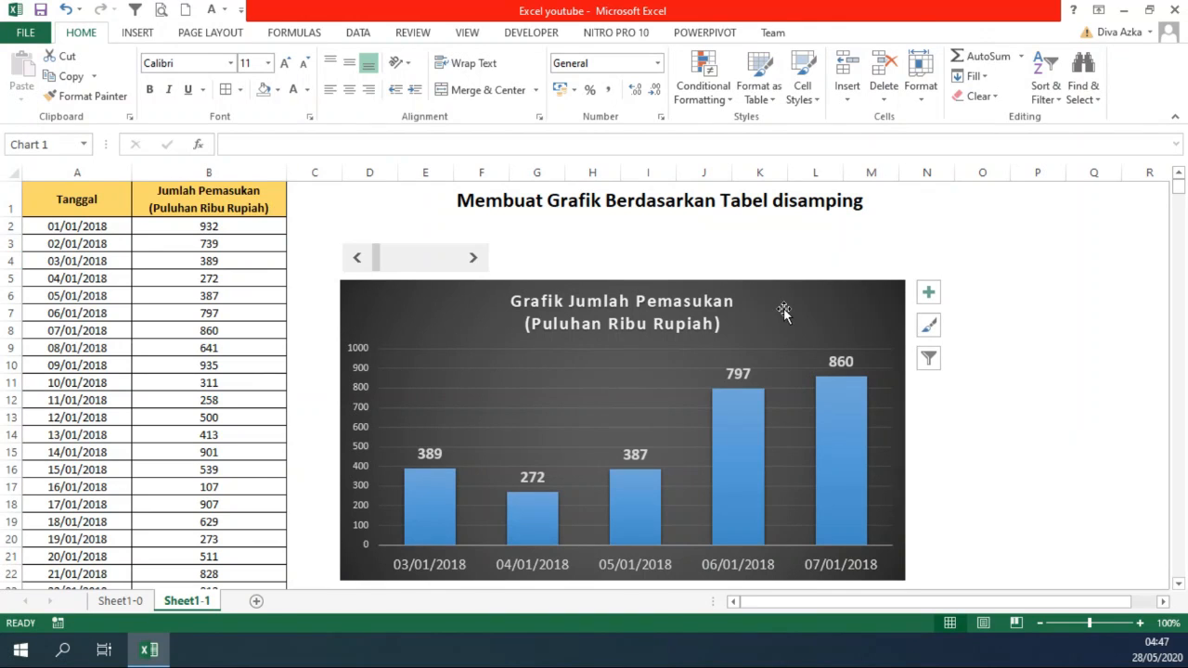
pyautogui.click(838, 36)
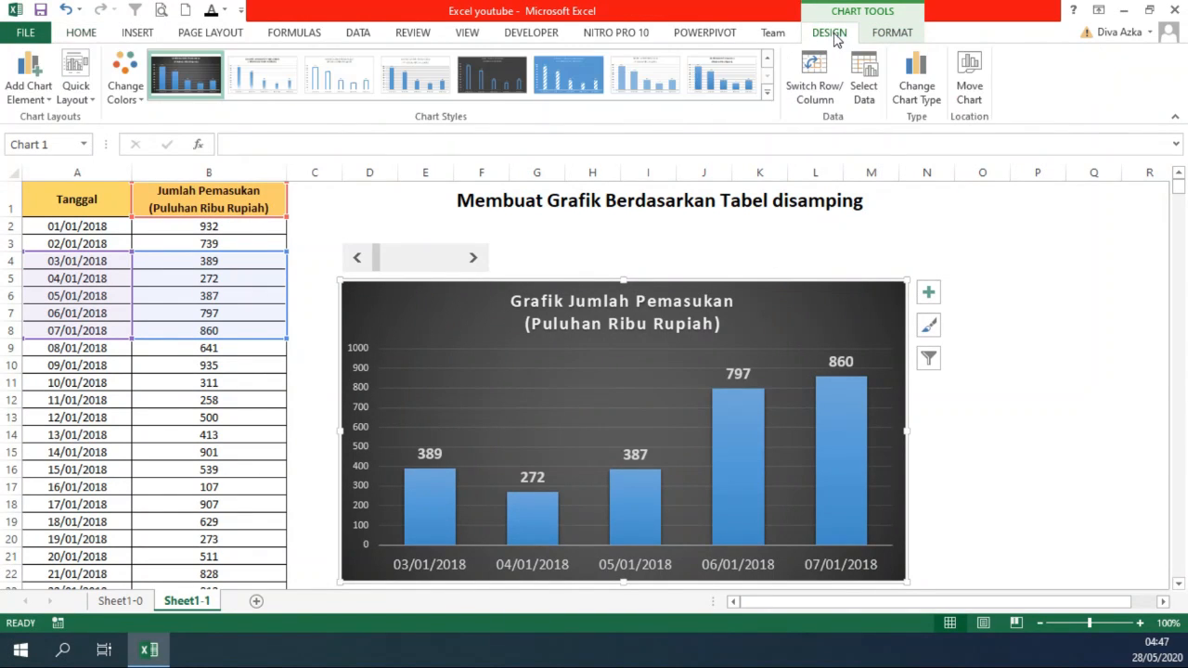
pyautogui.click(865, 70)
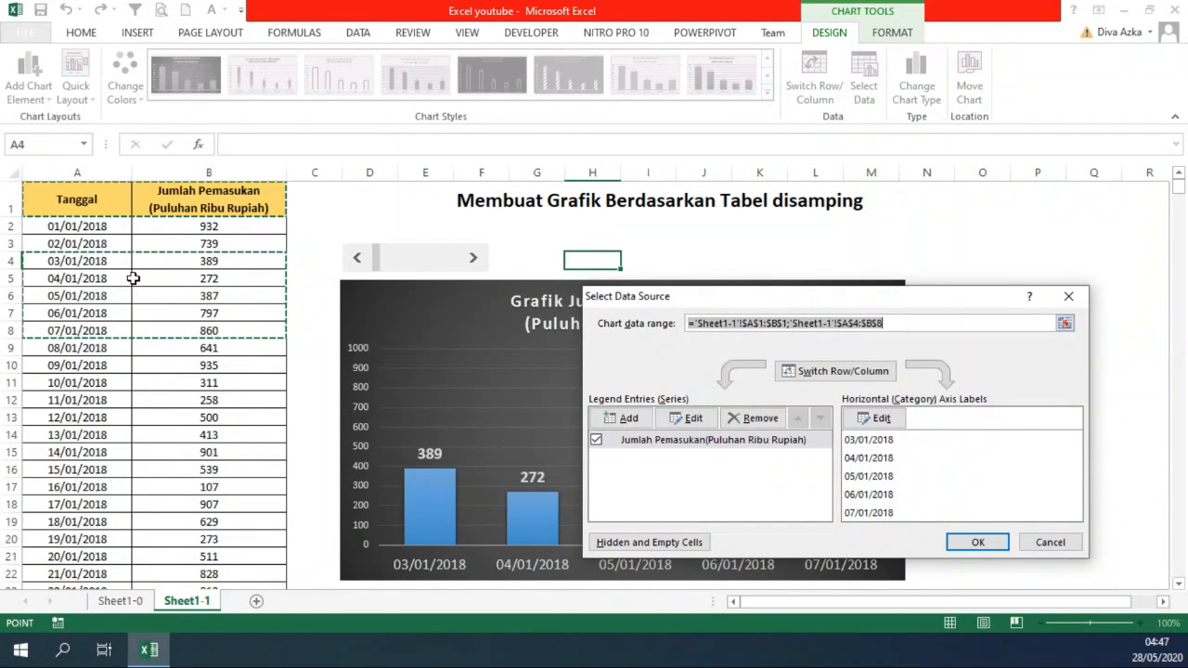
pyautogui.click(1052, 544)
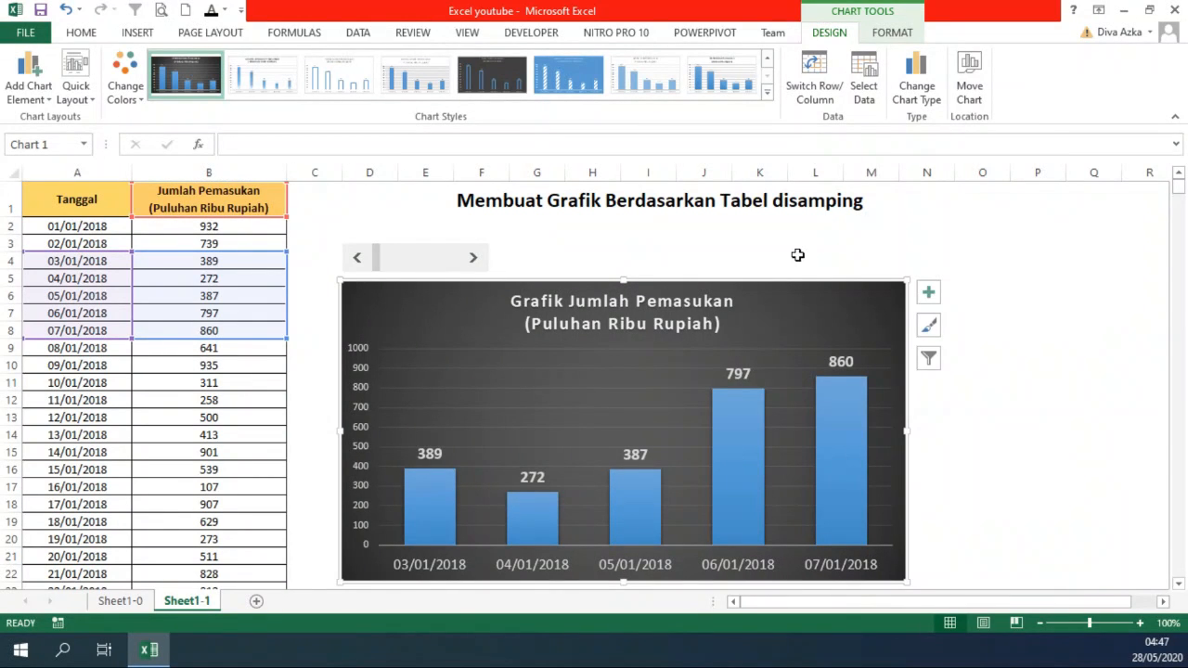
pyautogui.click(802, 250)
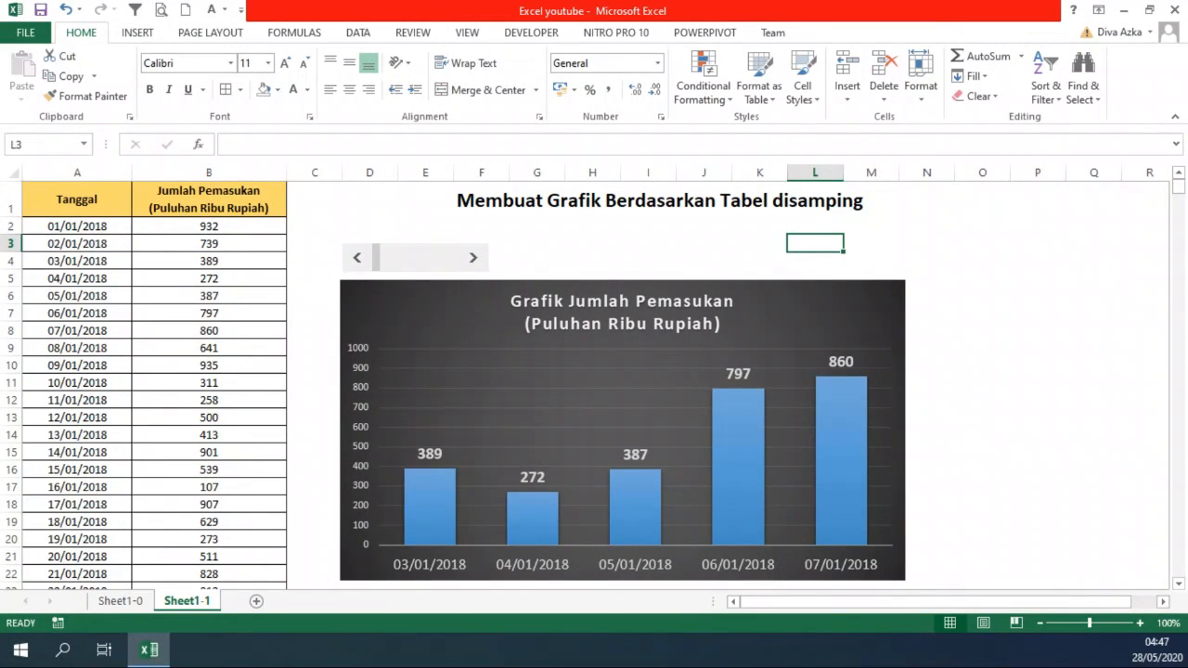
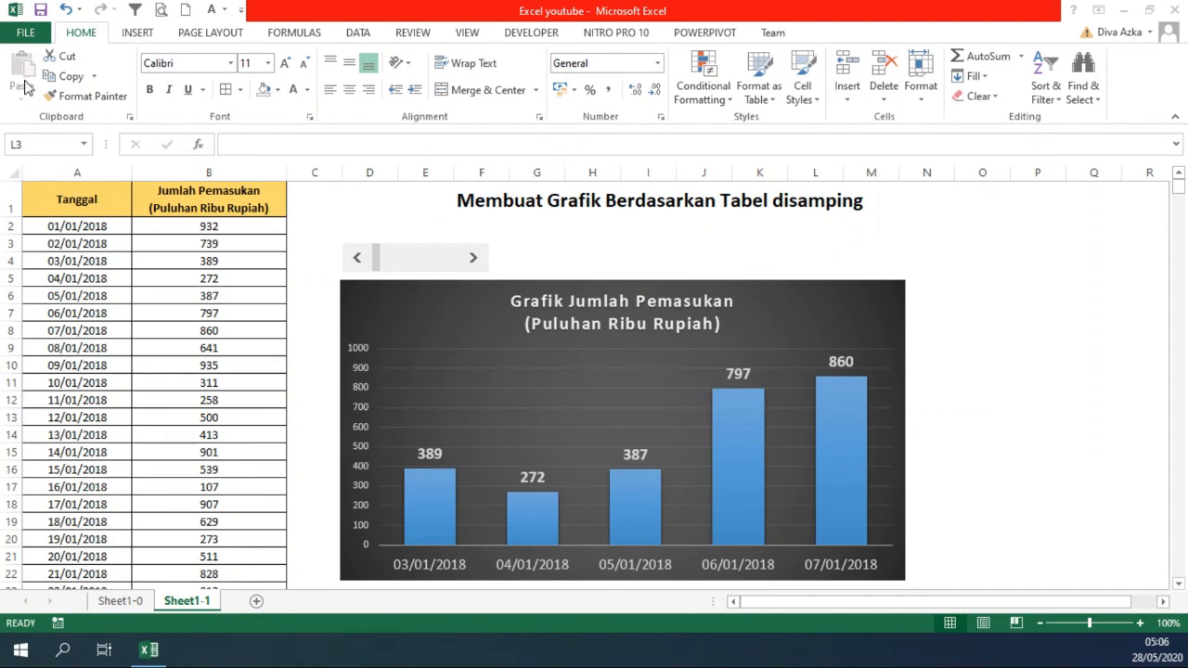
# Step: Create a new blank workbook
pyautogui.click(32, 37)
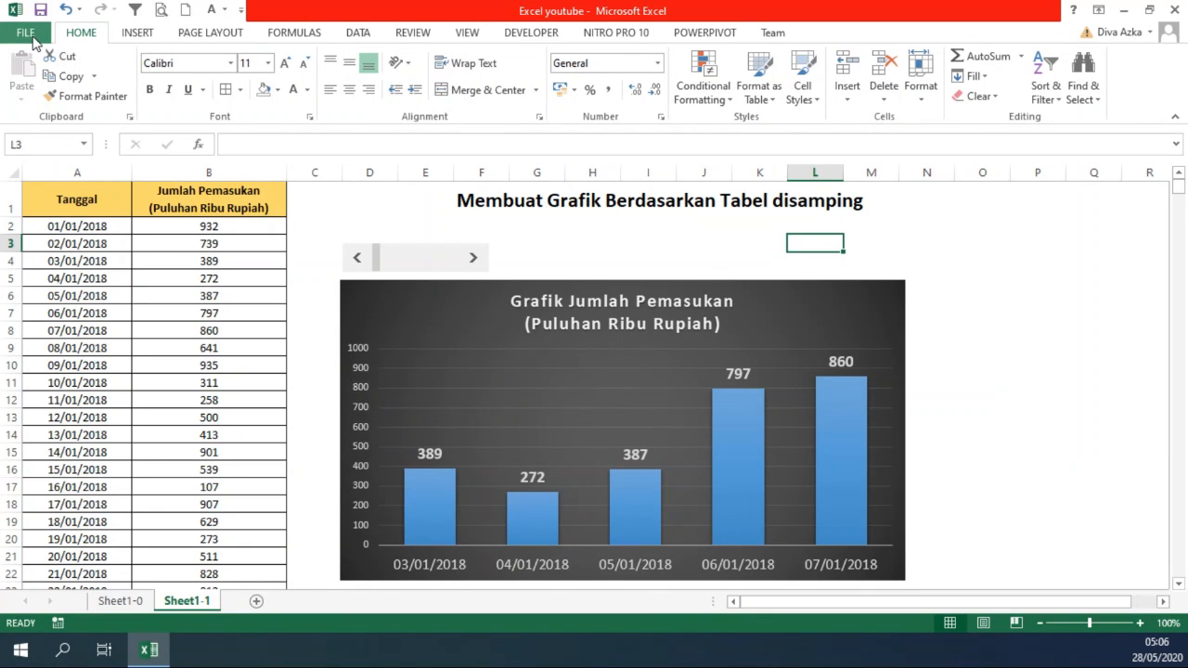
pyautogui.click(32, 39)
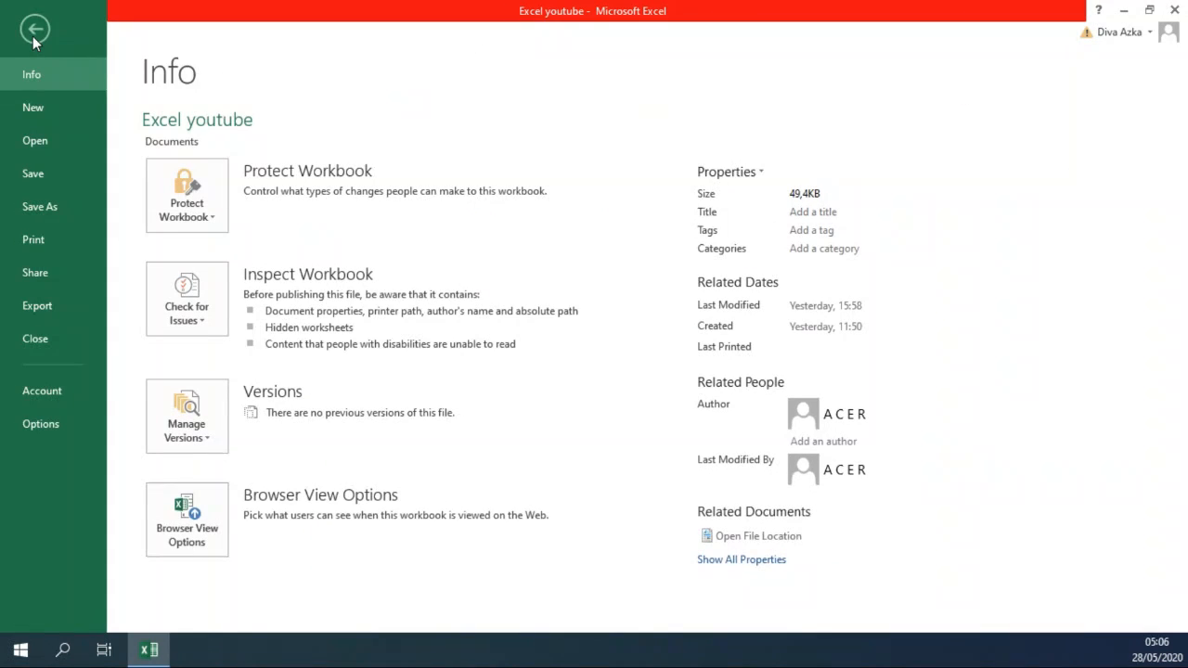
pyautogui.click(39, 108)
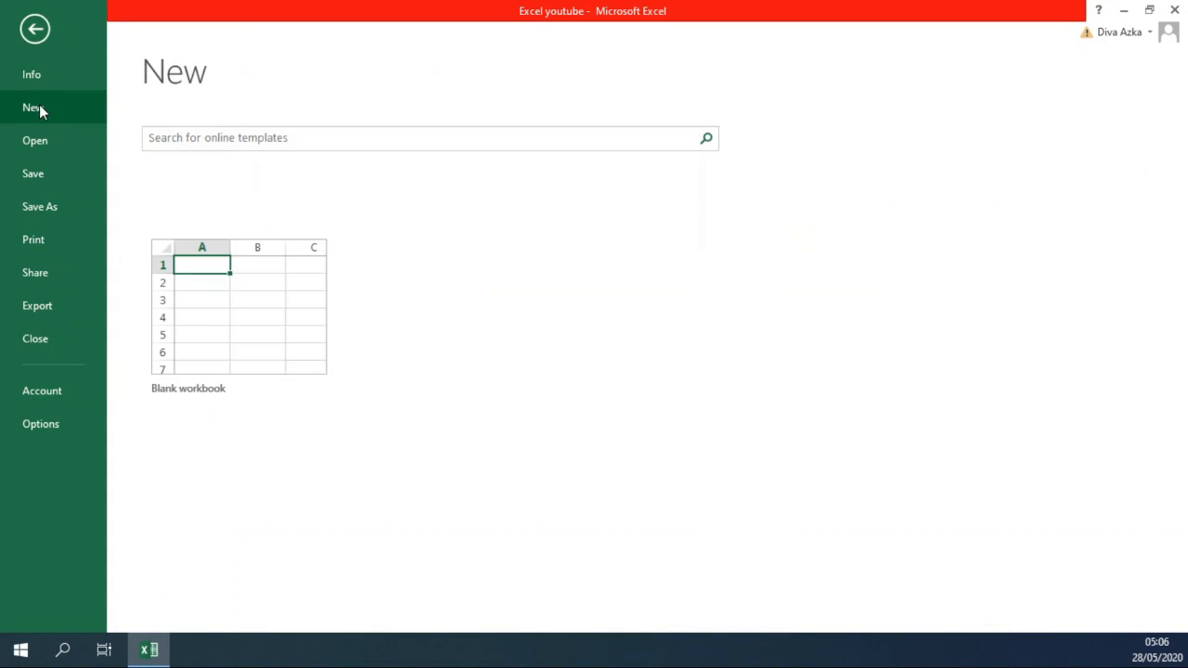
pyautogui.click(252, 320)
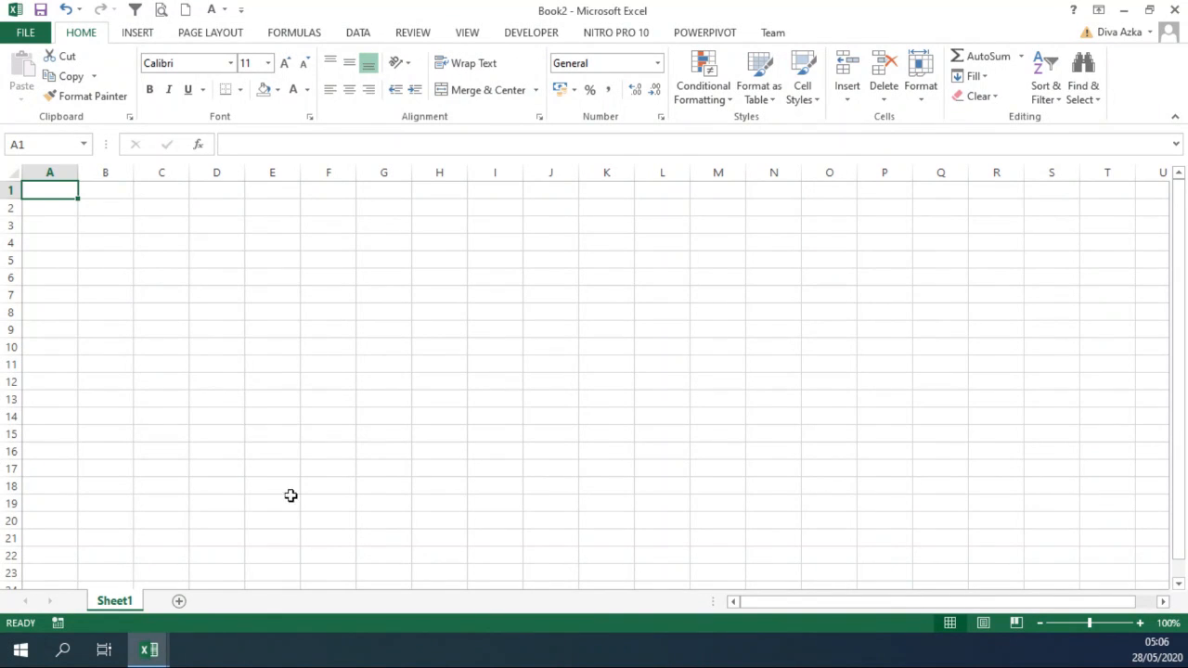
# Step: Copy columns A and B from Sheet1-1 of the Excel youtube workbook and paste them at A1 of the new workbook
pyautogui.moveTo(165, 654)
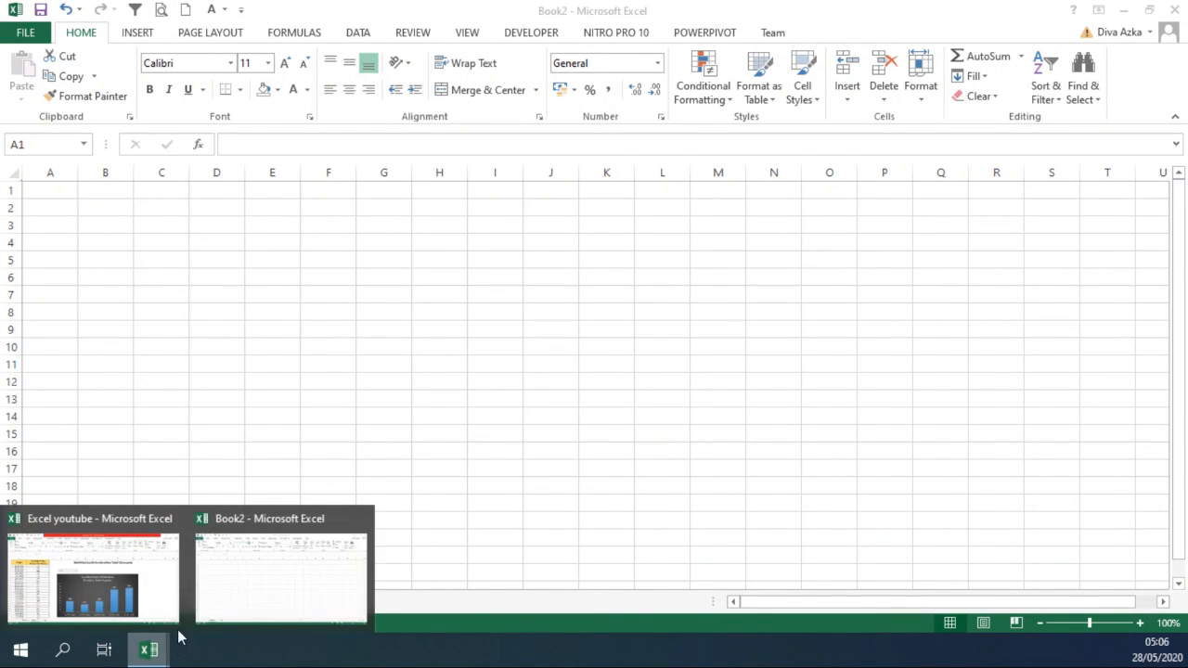
pyautogui.click(112, 591)
pyautogui.moveTo(79, 173); pyautogui.dragTo(160, 178)
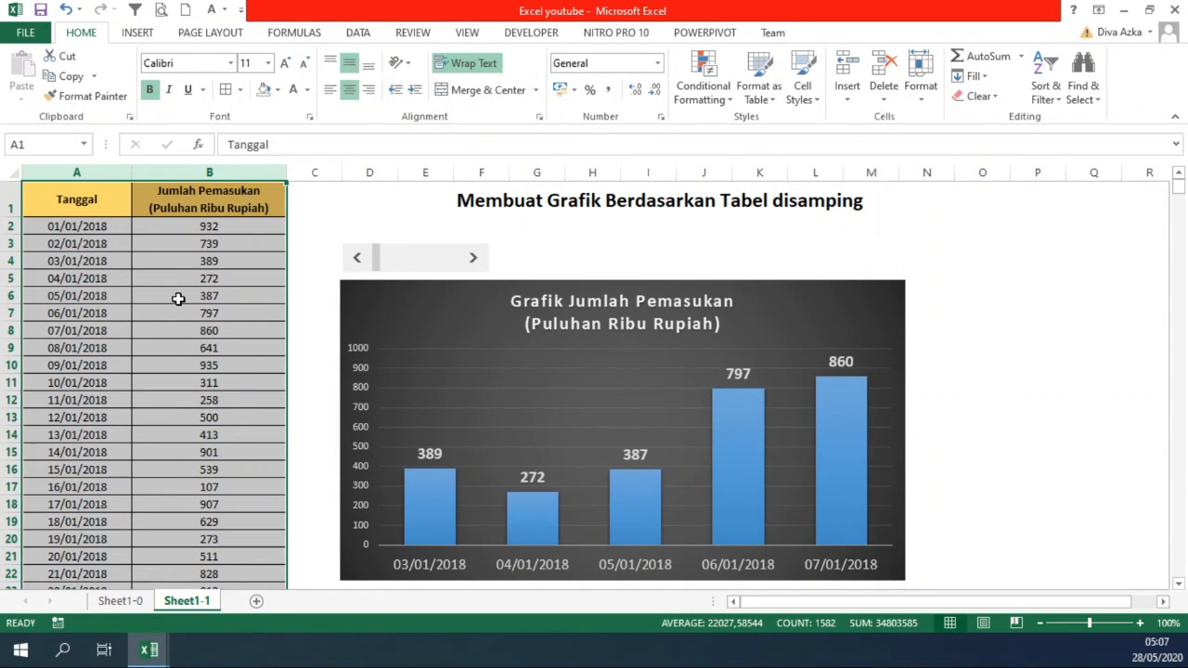
pyautogui.rightClick(162, 276)
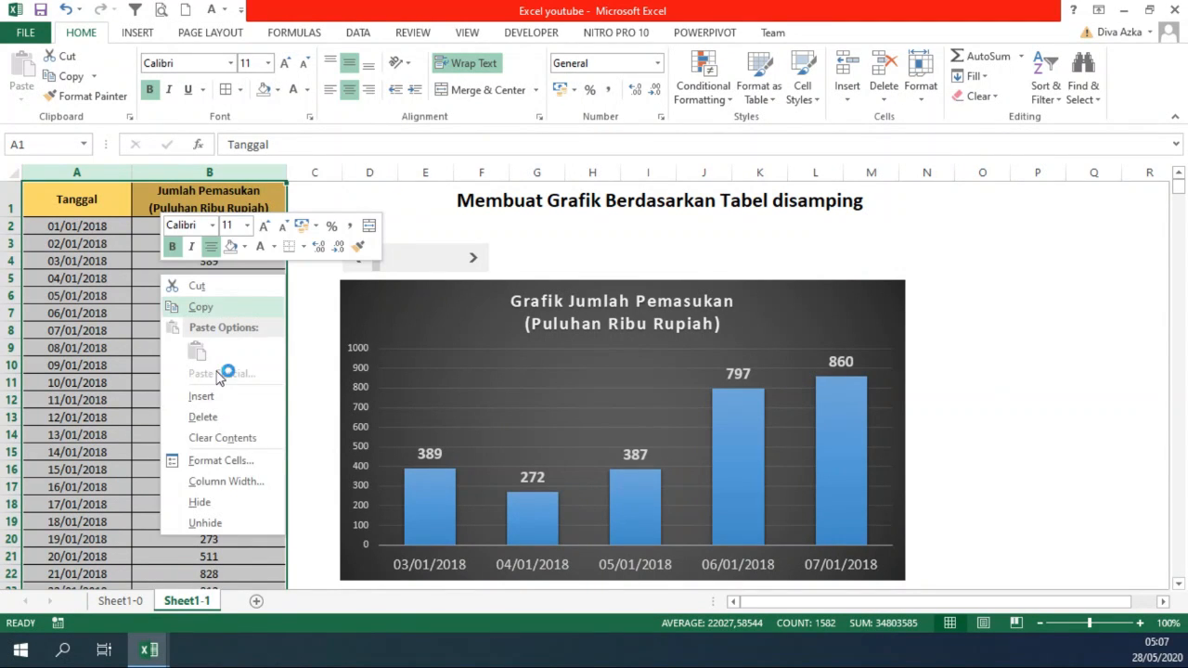
pyautogui.click(213, 311)
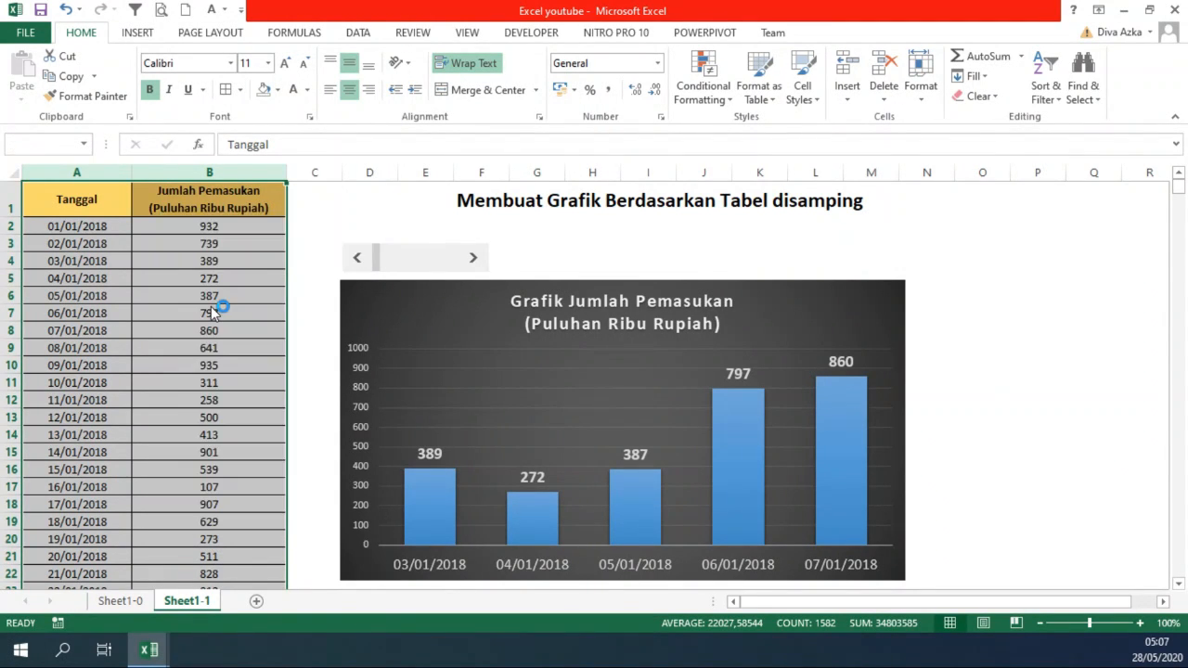
pyautogui.moveTo(151, 650)
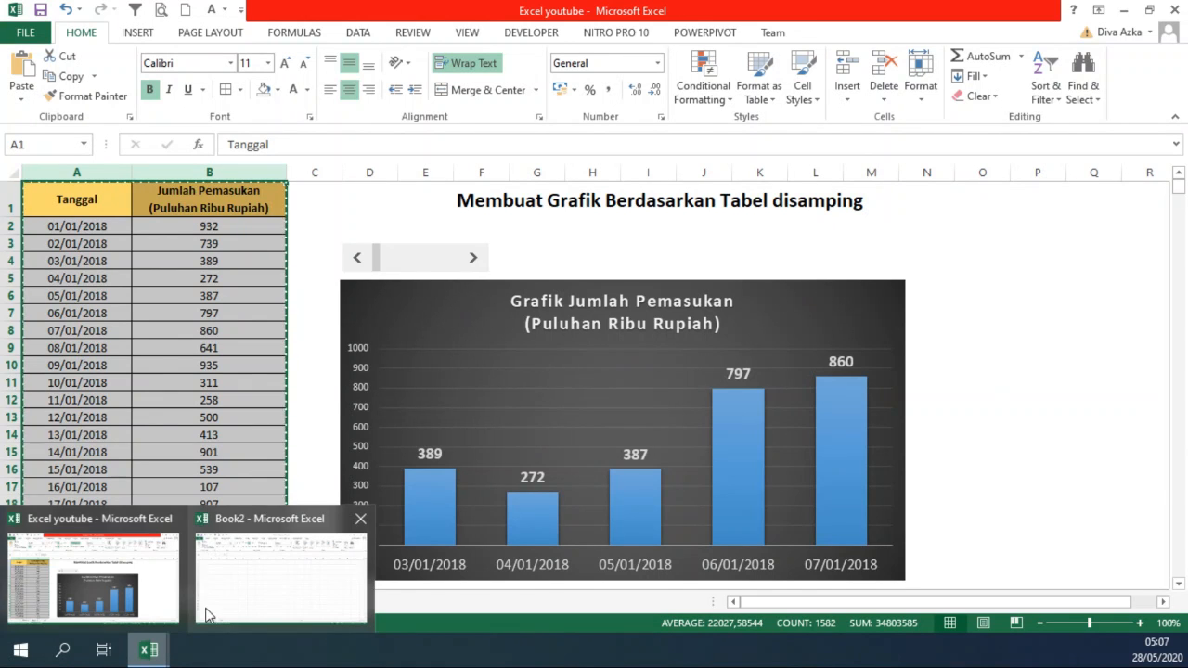
pyautogui.click(239, 596)
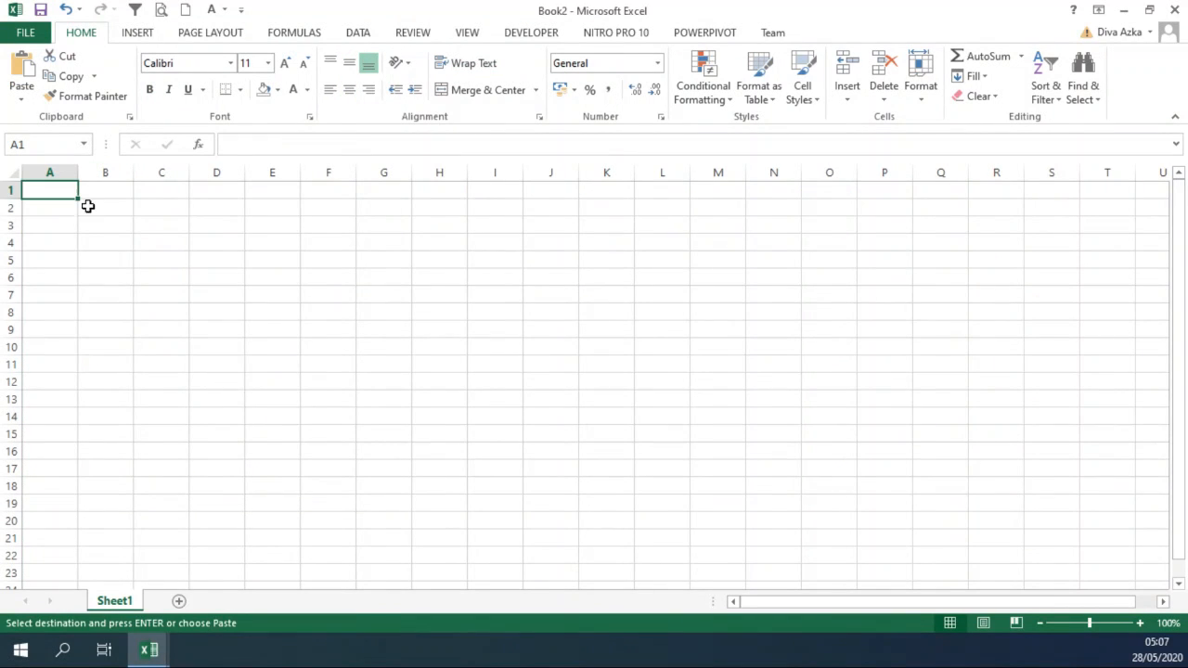
pyautogui.hotkey('ctrl', 'v')
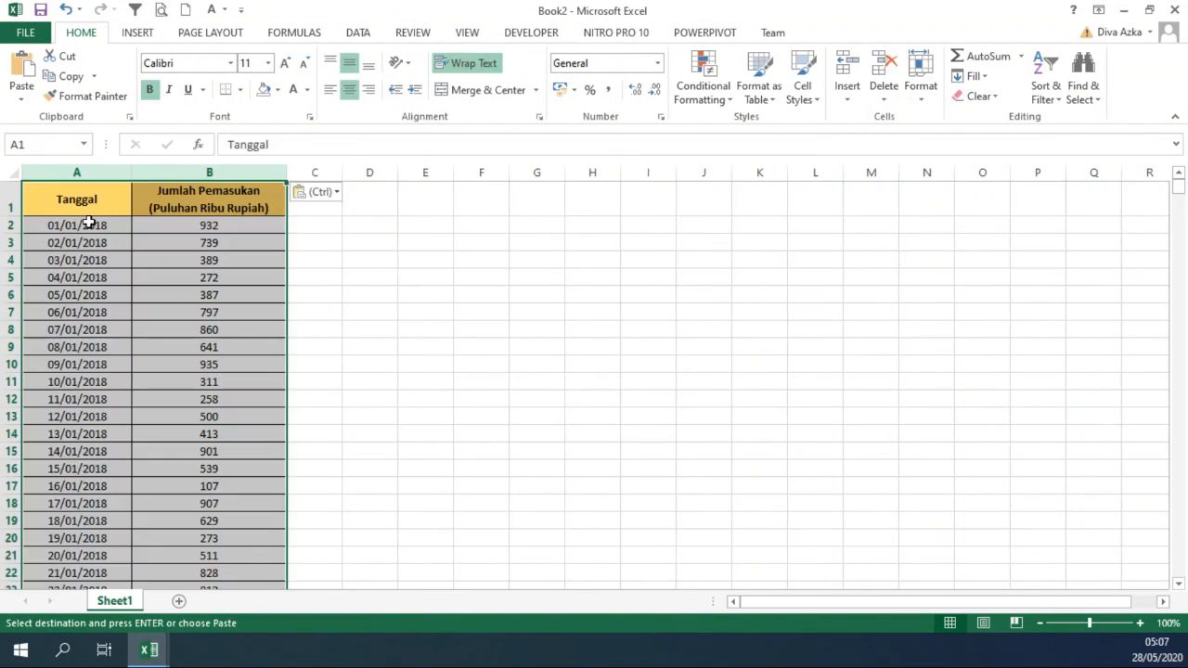
pyautogui.click(208, 277)
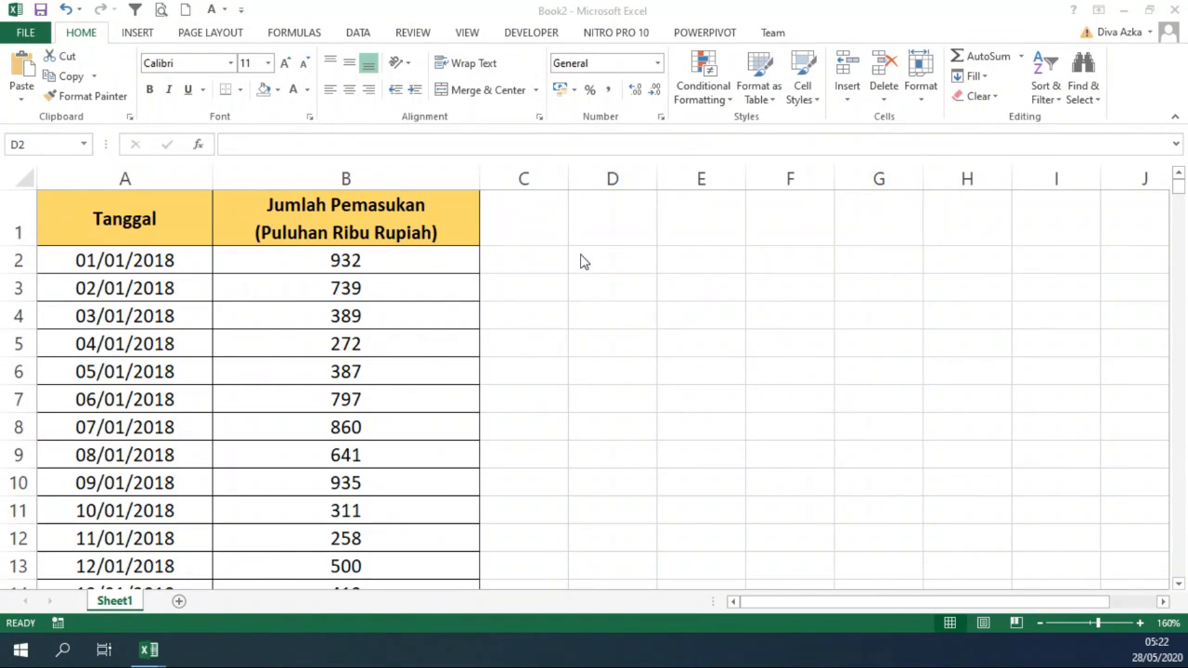
pyautogui.click(588, 256)
pyautogui.click(522, 233)
pyautogui.click(530, 255)
pyautogui.click(581, 255)
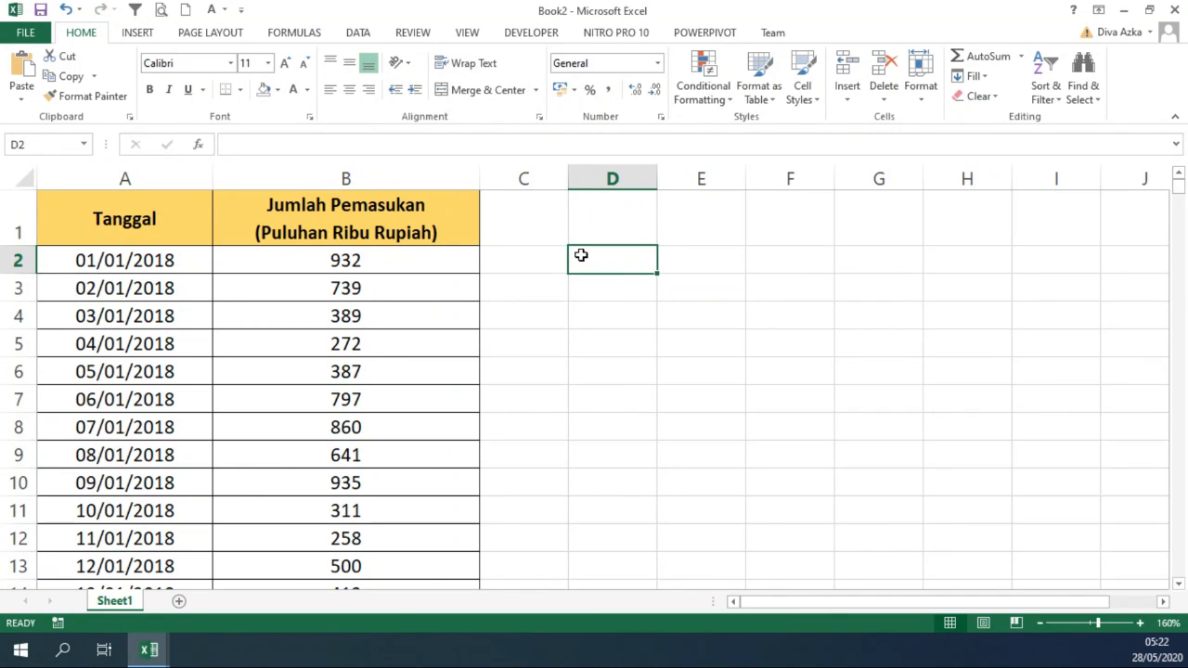
pyautogui.click(610, 220)
pyautogui.click(528, 229)
pyautogui.click(591, 226)
pyautogui.click(595, 267)
# Step: Highlight the first five dates, A2:A6, with a yellow fill
pyautogui.moveTo(127, 262); pyautogui.dragTo(137, 369)
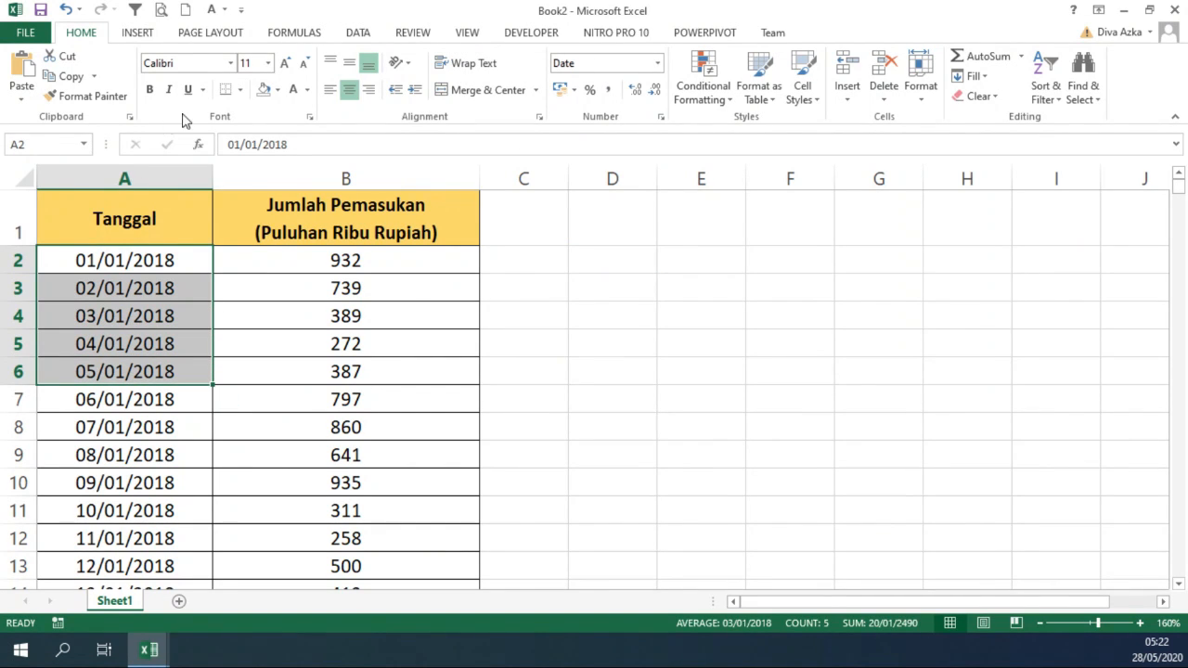
pyautogui.click(278, 89)
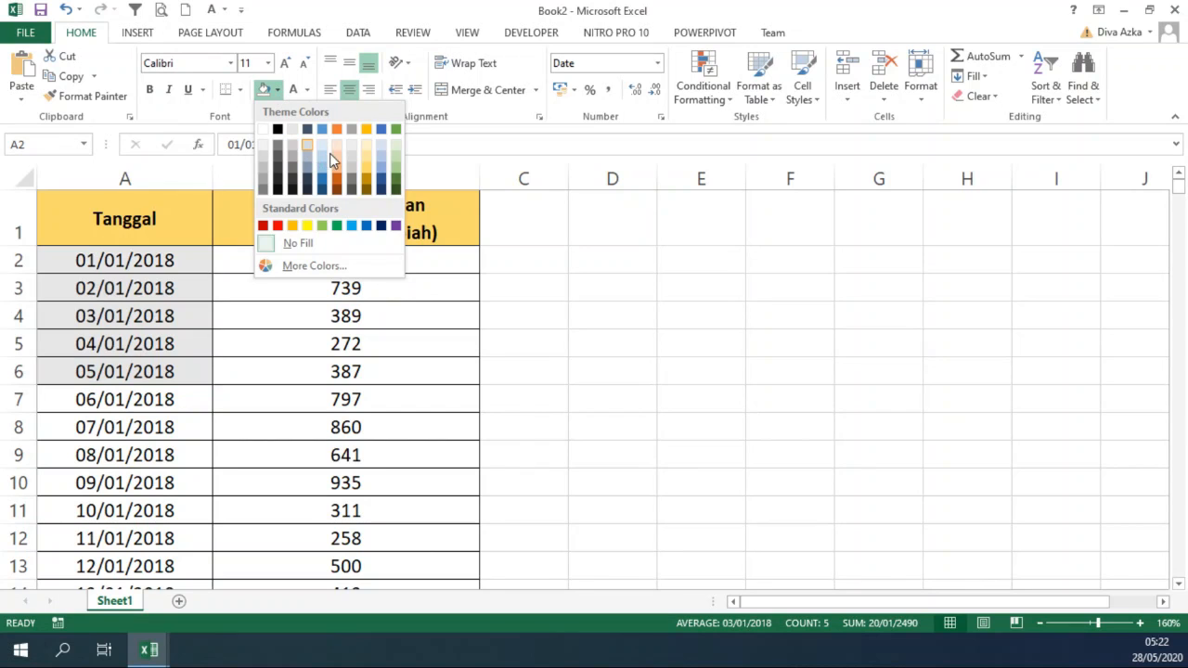
pyautogui.click(307, 226)
pyautogui.click(552, 282)
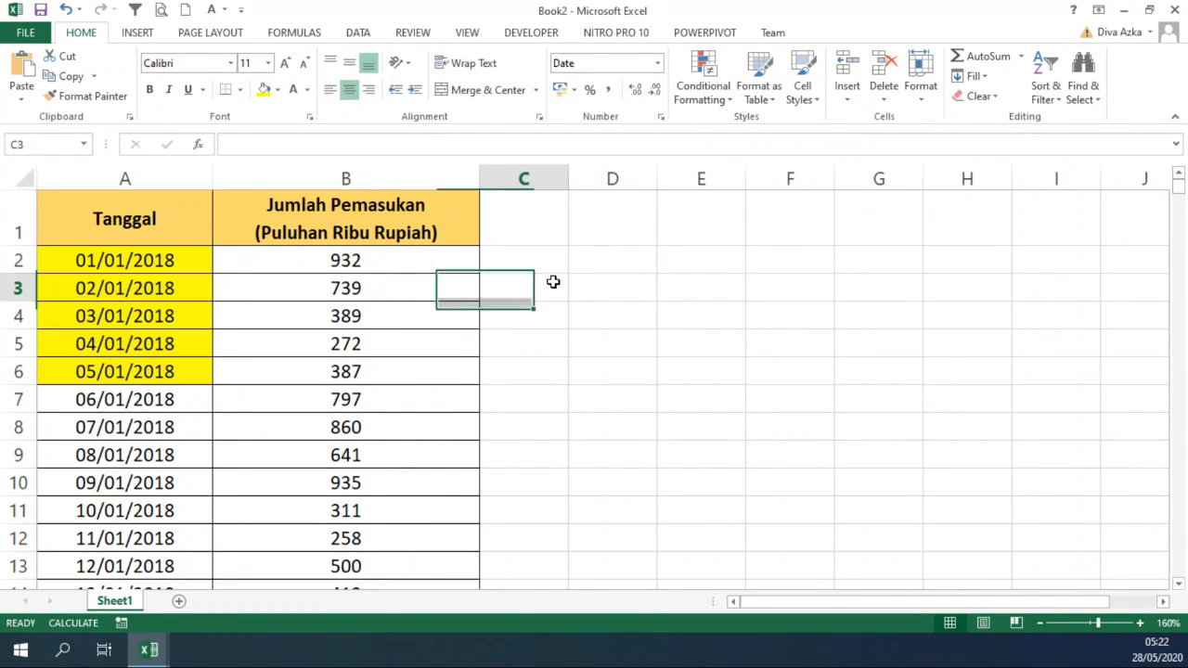
pyautogui.click(168, 222)
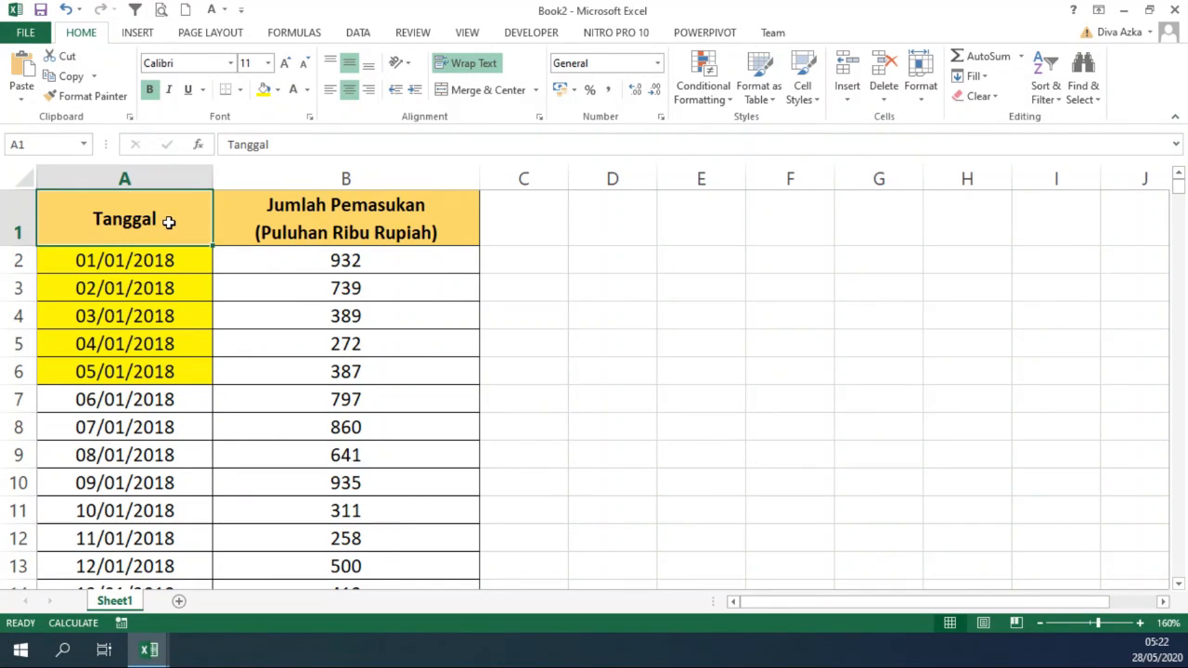
# Step: Enter the formula =OFFSET(A1;1;0;5;1) in cell D2, using the Tanggal header as the reference
pyautogui.click(618, 264)
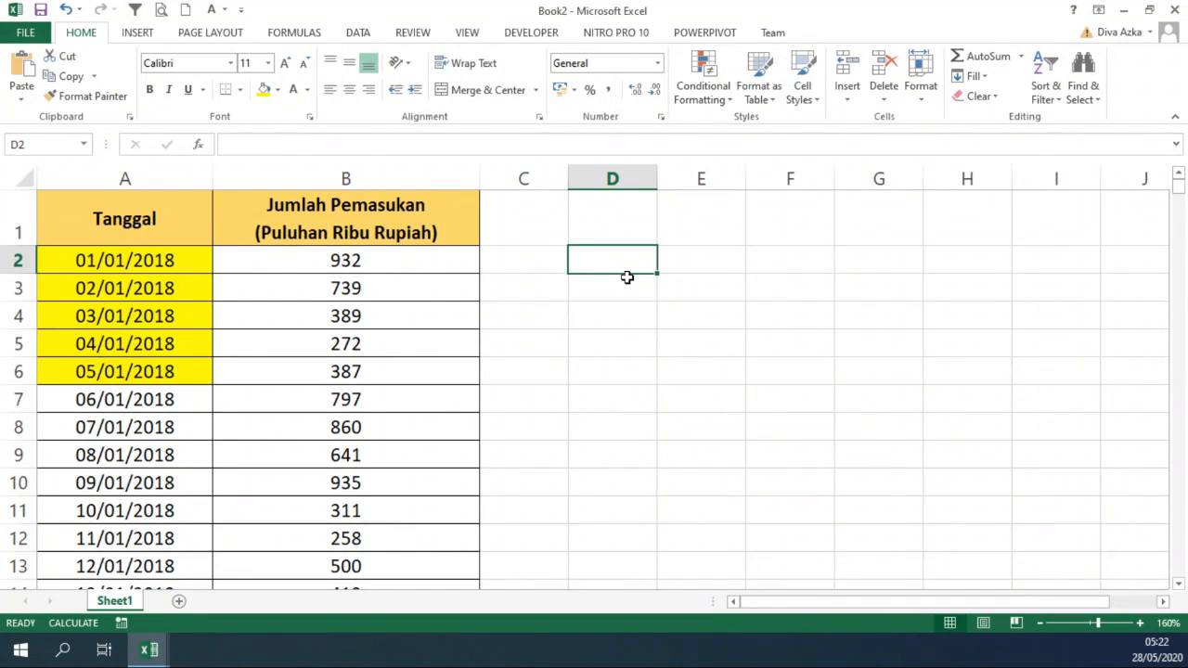
pyautogui.write('=off')
pyautogui.doubleClick(630, 284)
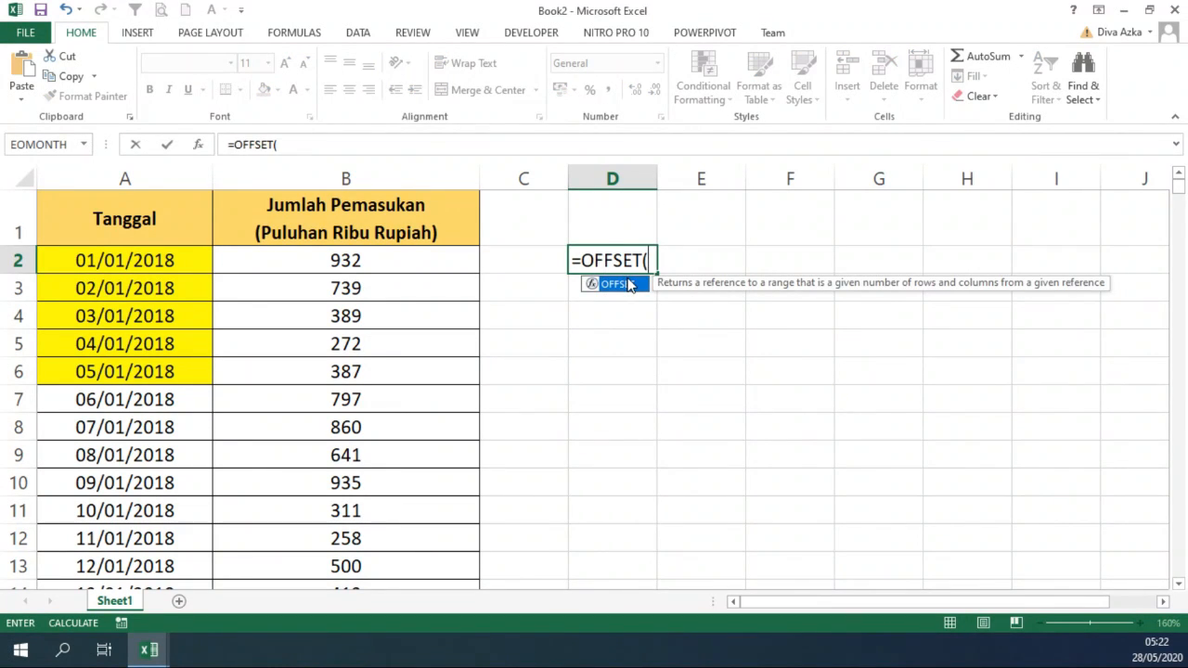
pyautogui.click(136, 223)
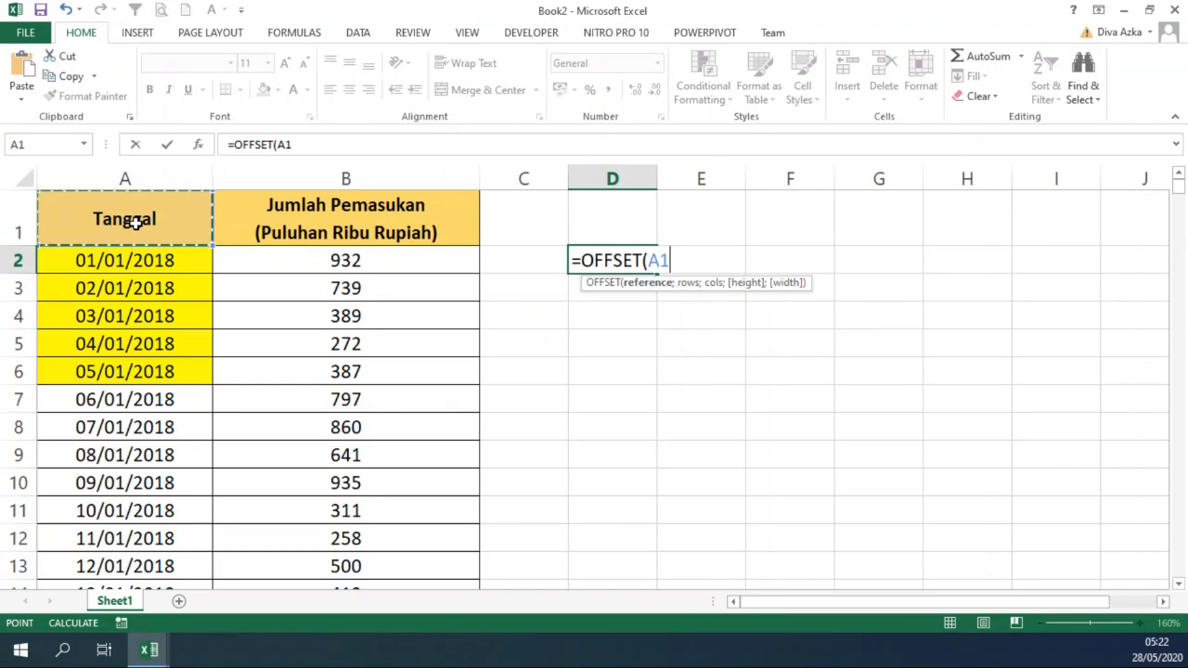
pyautogui.write(';')
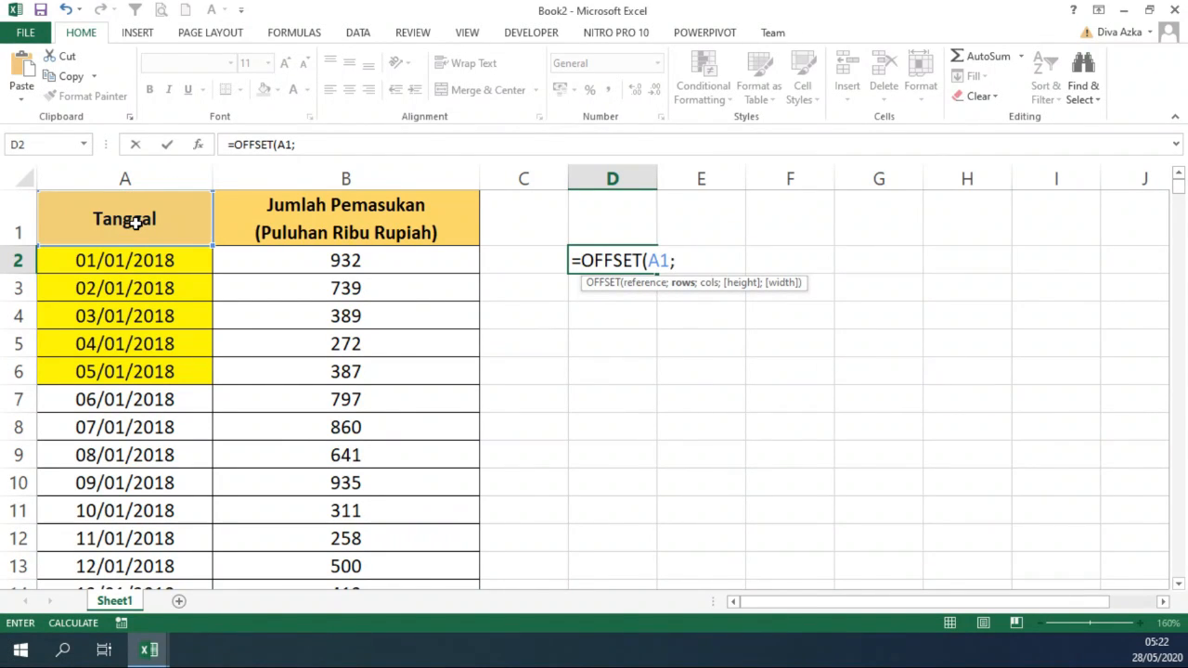
pyautogui.write('1;')
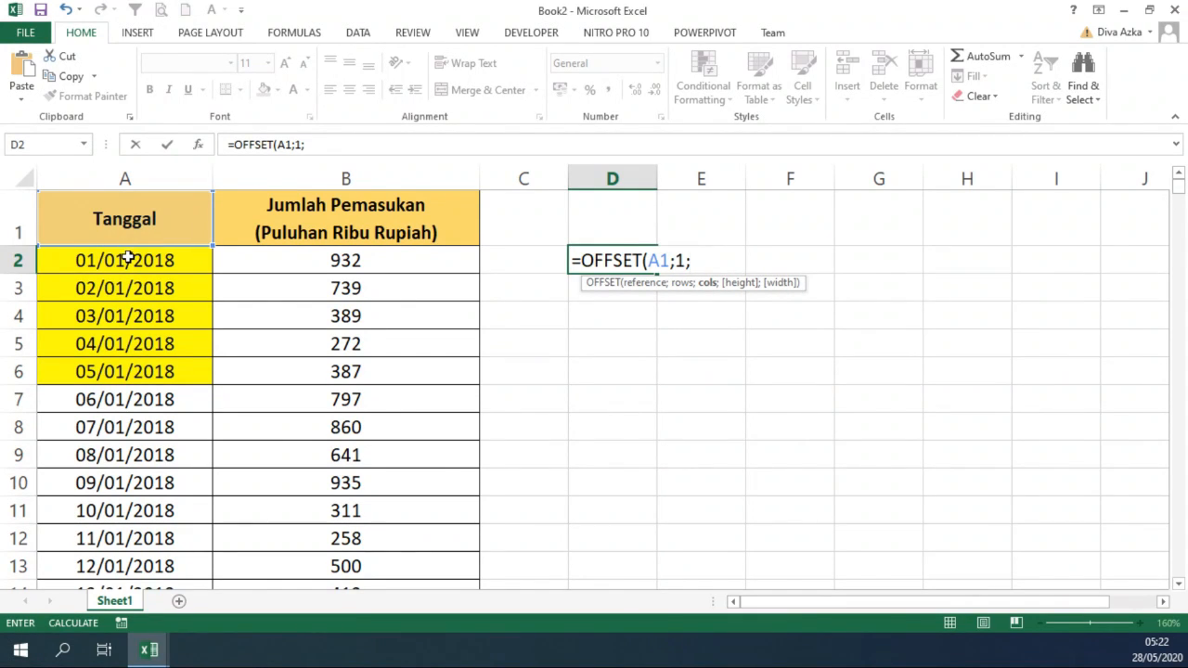
pyautogui.write('0;')
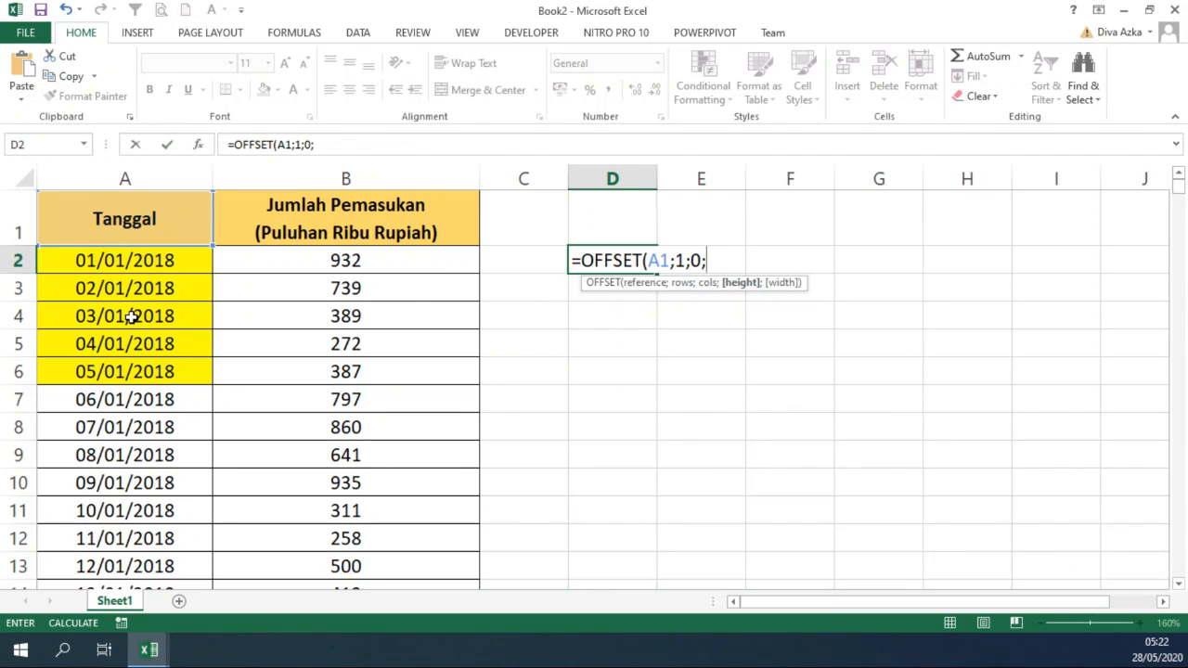
pyautogui.write('5;')
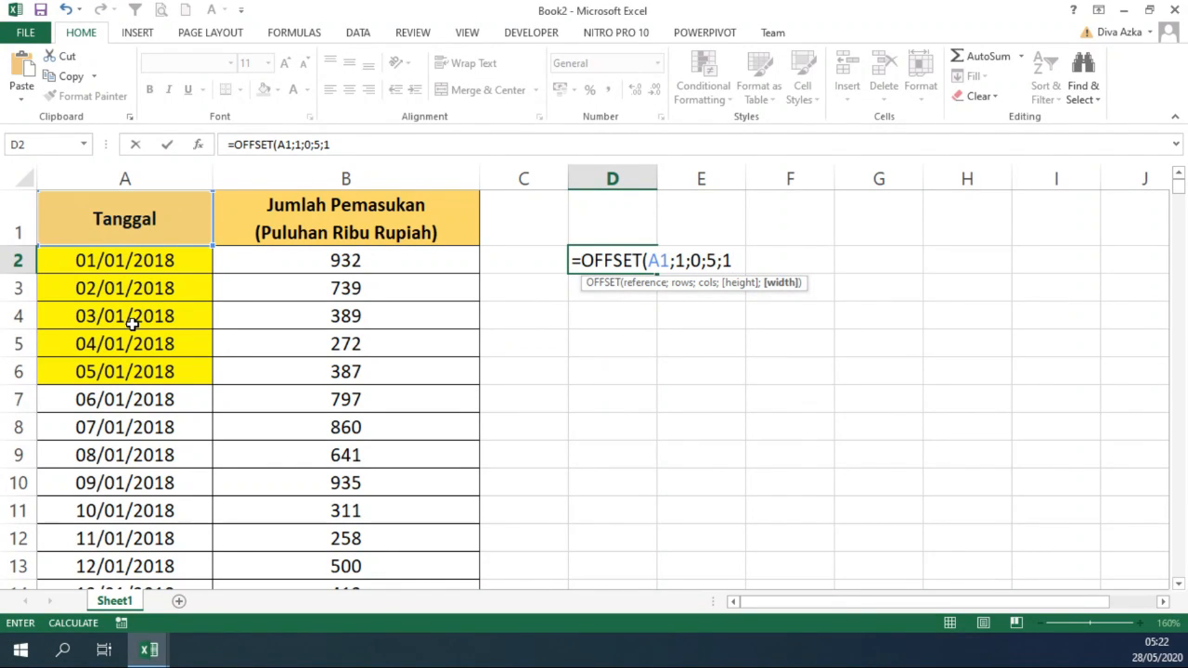
pyautogui.write('1)')
pyautogui.press('Return')
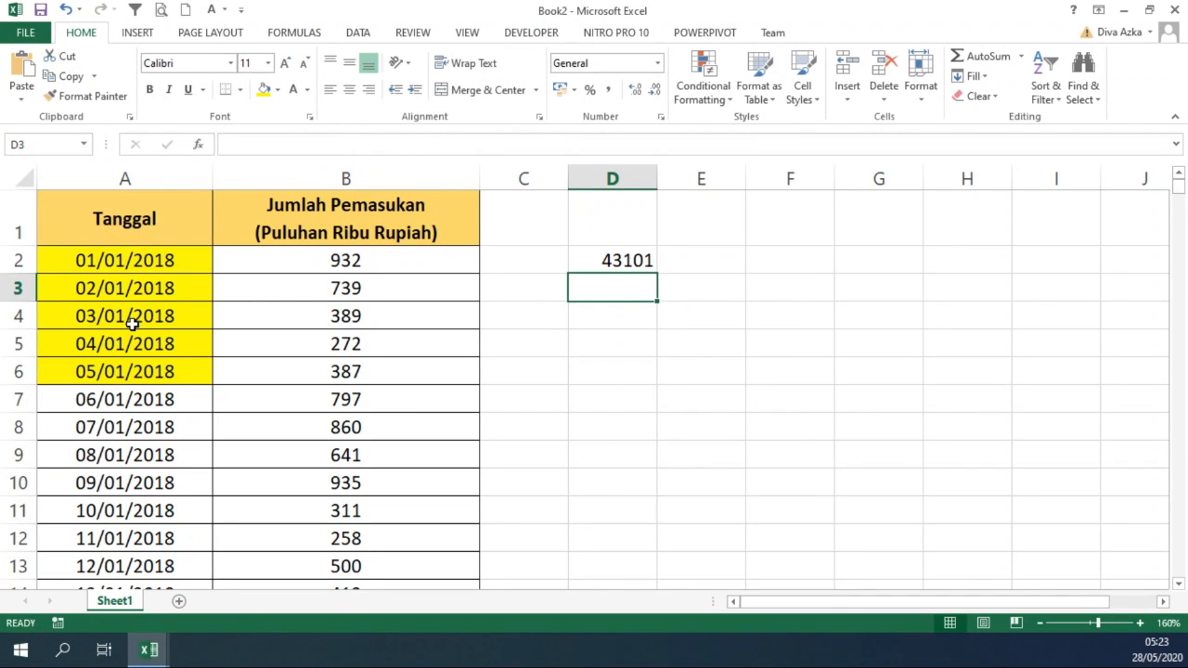
# Step: Format column D as Short Date and review the OFFSET formula in D2
pyautogui.click(628, 260)
pyautogui.click(628, 175)
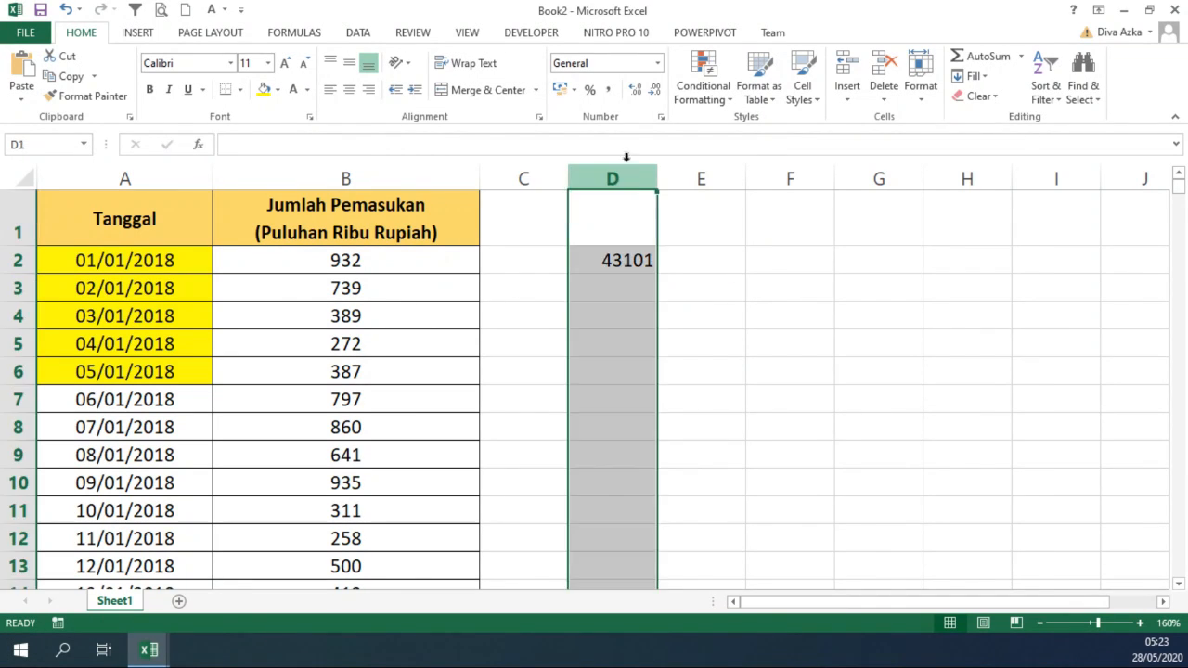
pyautogui.click(659, 62)
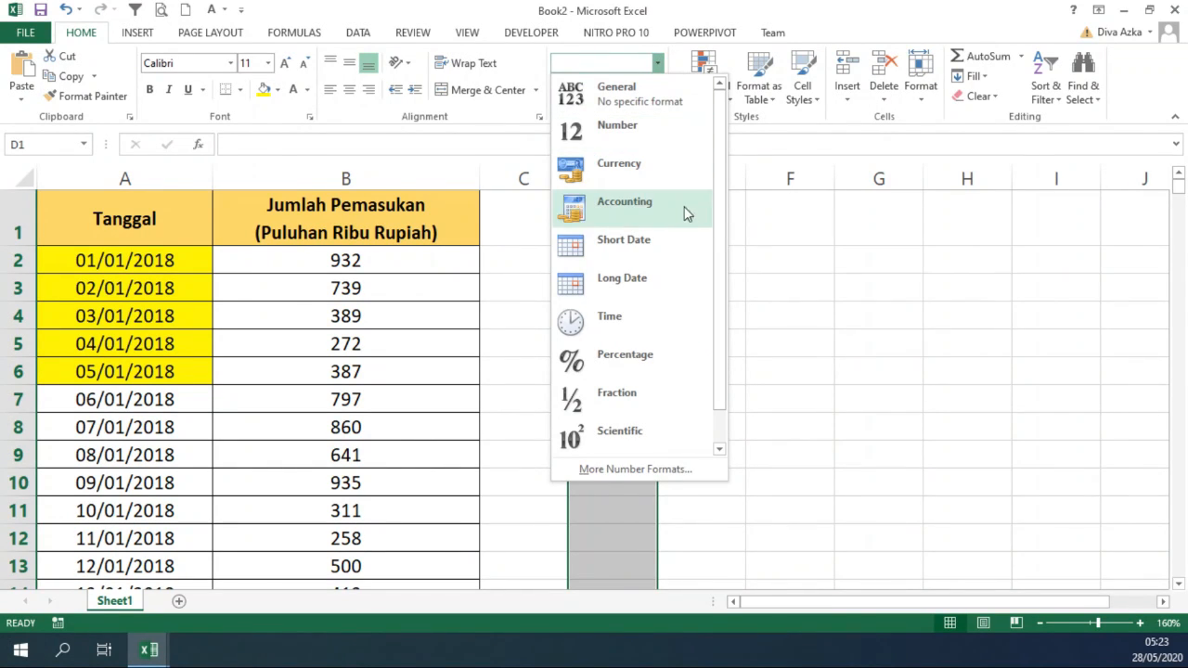
pyautogui.click(623, 242)
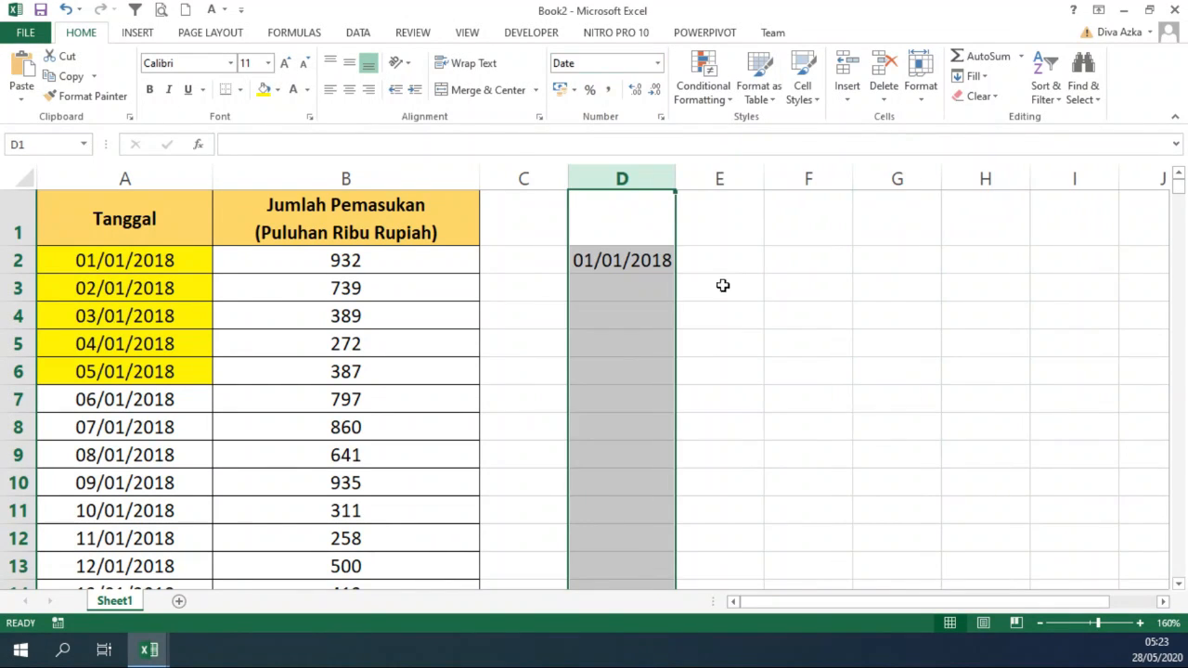
pyautogui.click(729, 289)
pyautogui.click(647, 262)
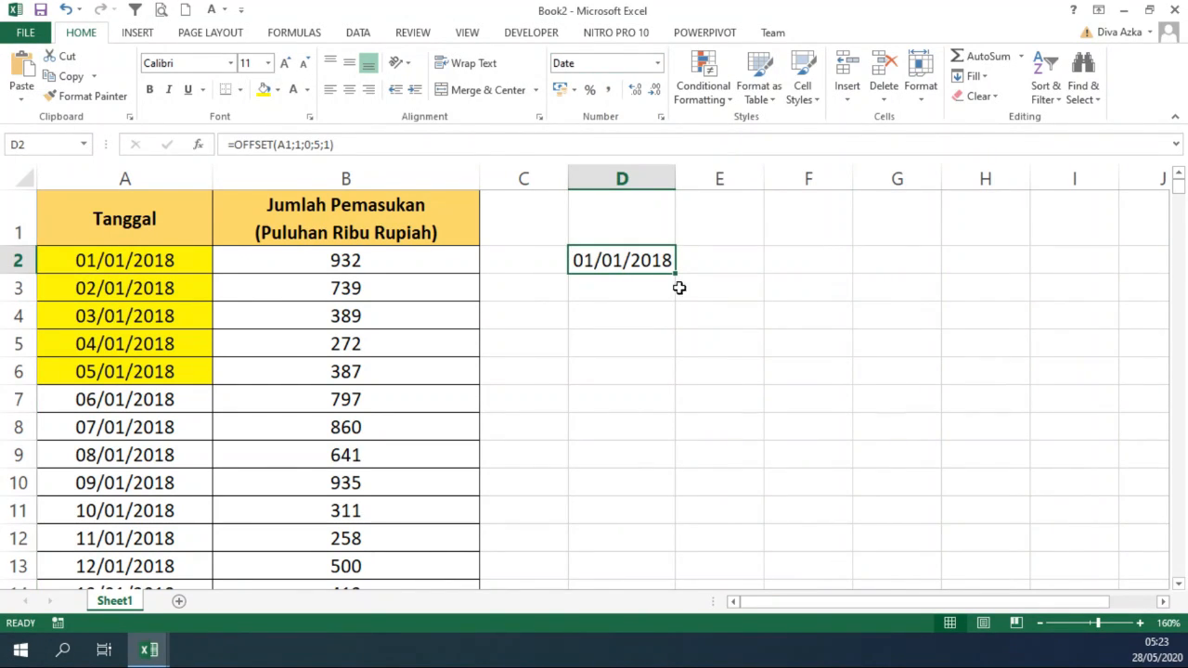
pyautogui.doubleClick(619, 265)
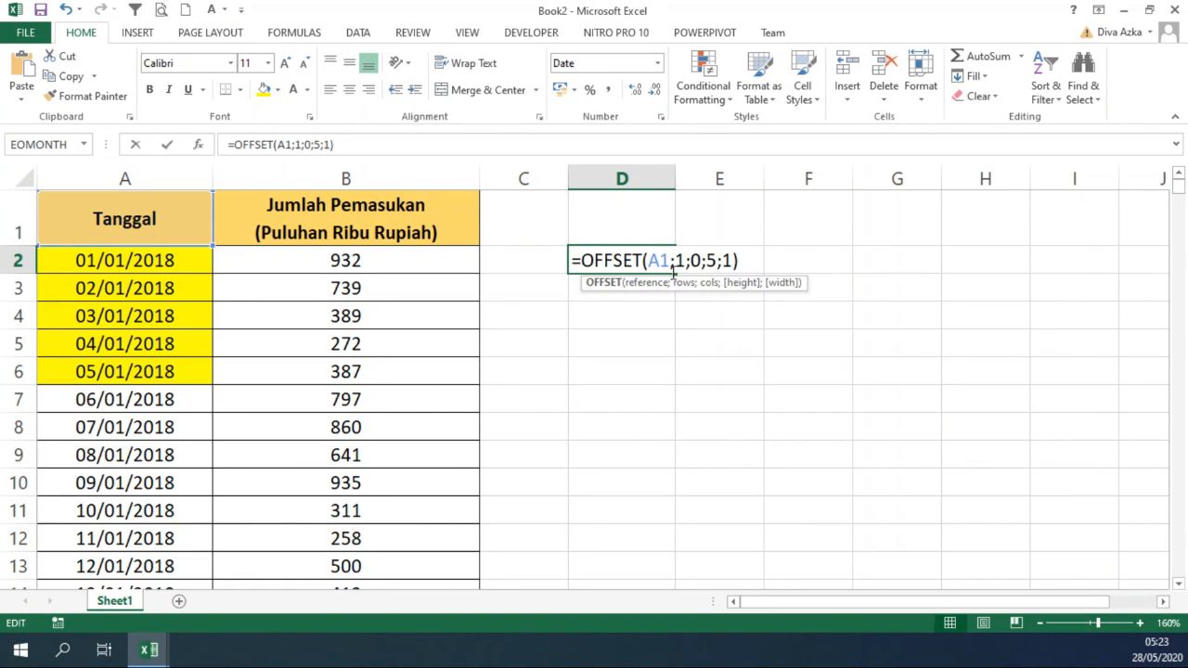
pyautogui.press('Return')
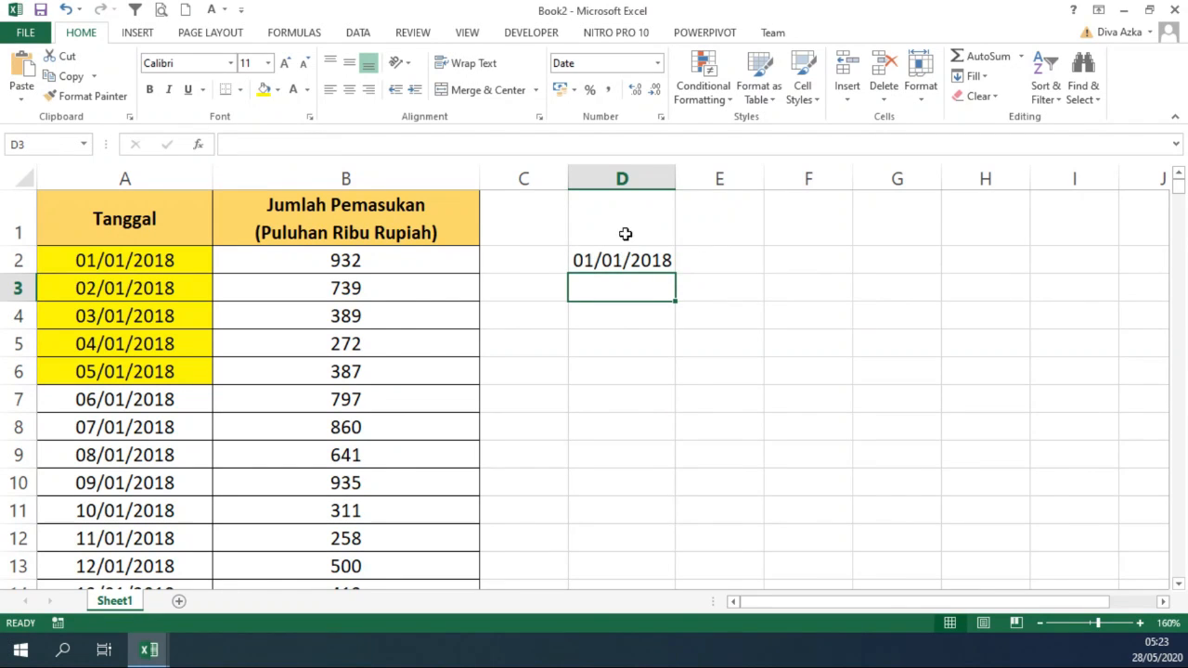
pyautogui.click(627, 221)
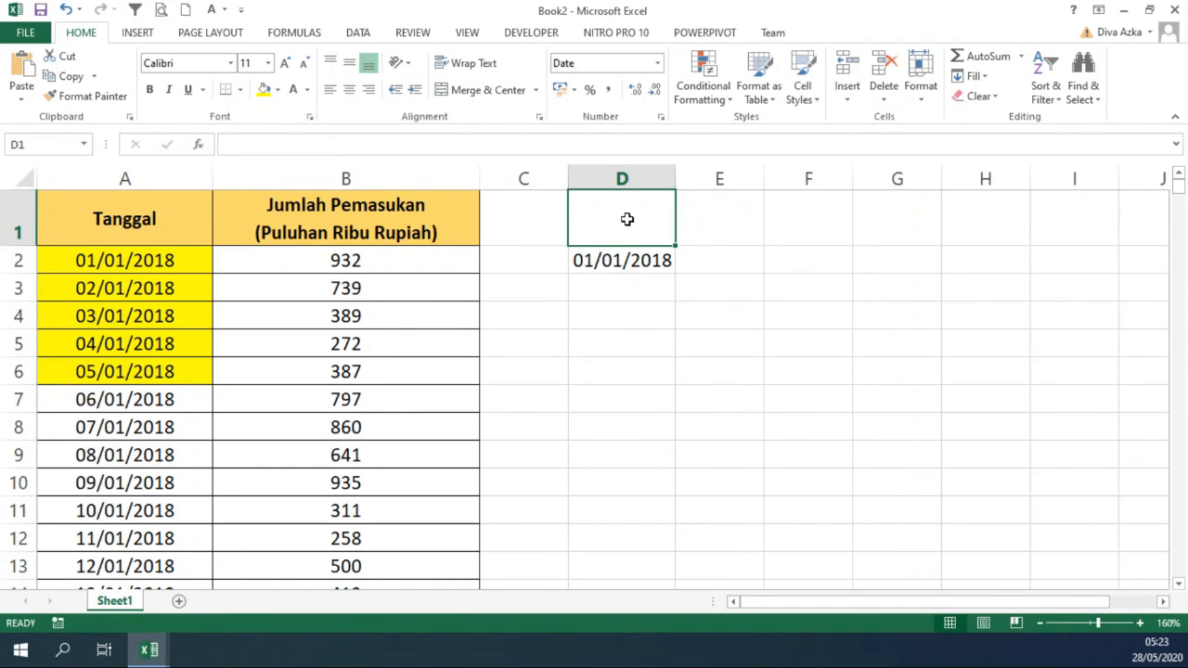
pyautogui.write('1')
pyautogui.click(718, 313)
pyautogui.click(652, 260)
pyautogui.click(647, 234)
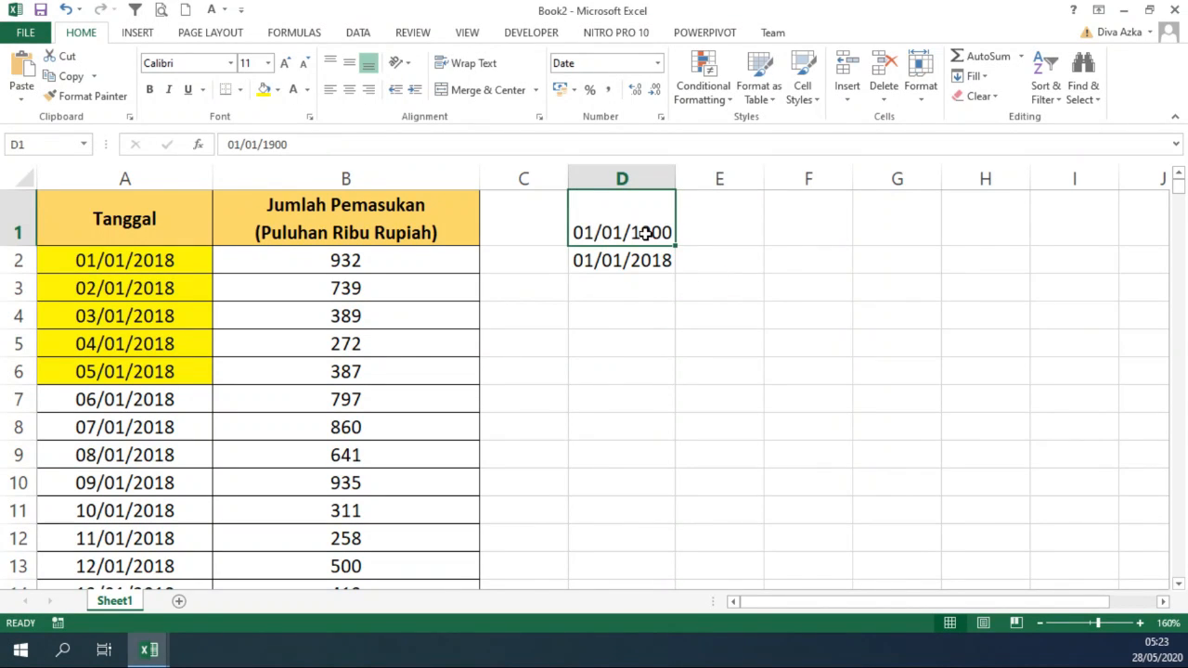
pyautogui.press('Delete')
# Step: Enter 1 in cell C1 as the row offset value
pyautogui.click(516, 218)
pyautogui.write('1')
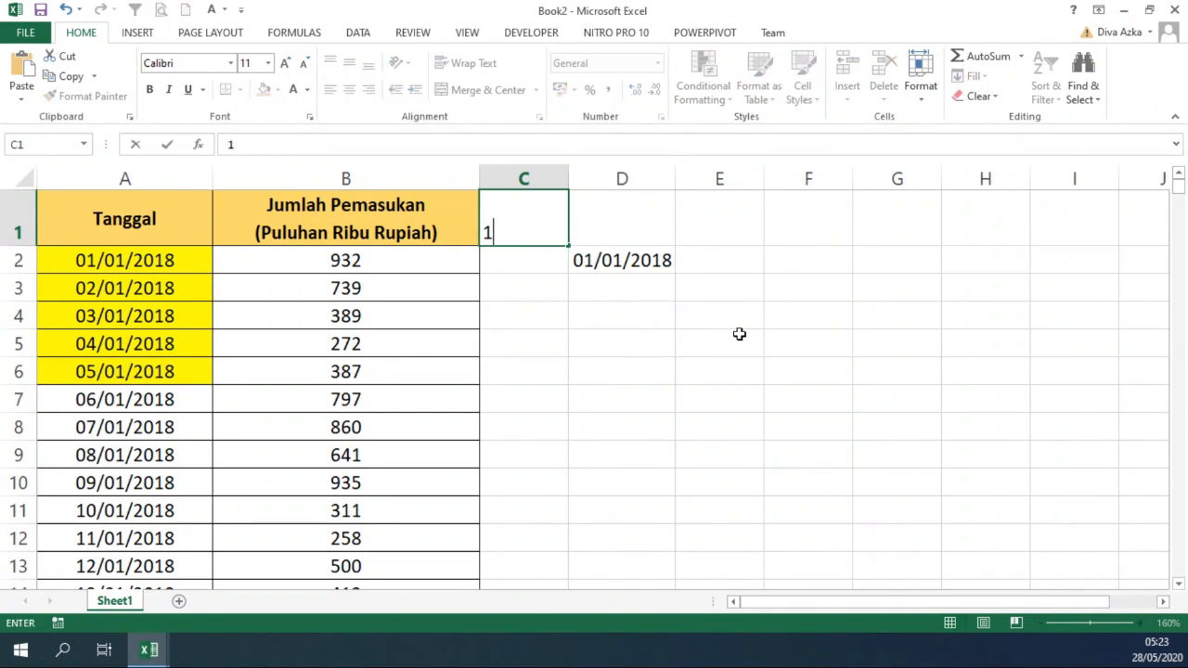
pyautogui.click(740, 336)
# Step: Replace the rows argument of the OFFSET formula in D2 with a reference to C1
pyautogui.click(624, 269)
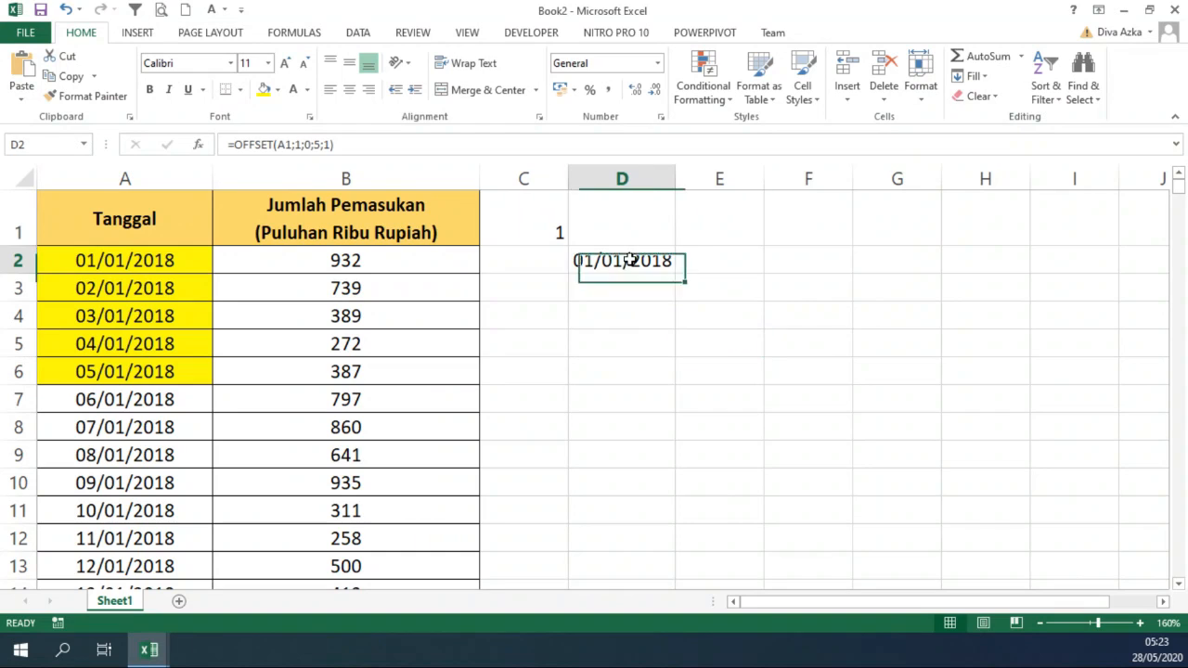
pyautogui.click(300, 147)
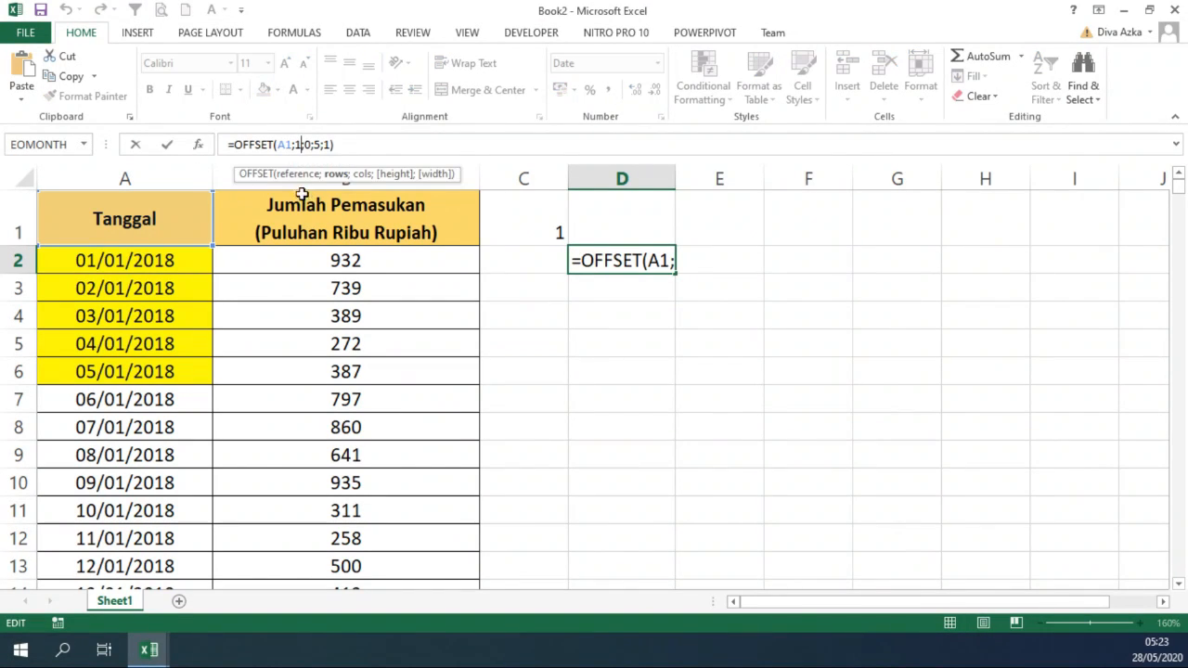
pyautogui.press('BackSpace')
pyautogui.press('BackSpace')
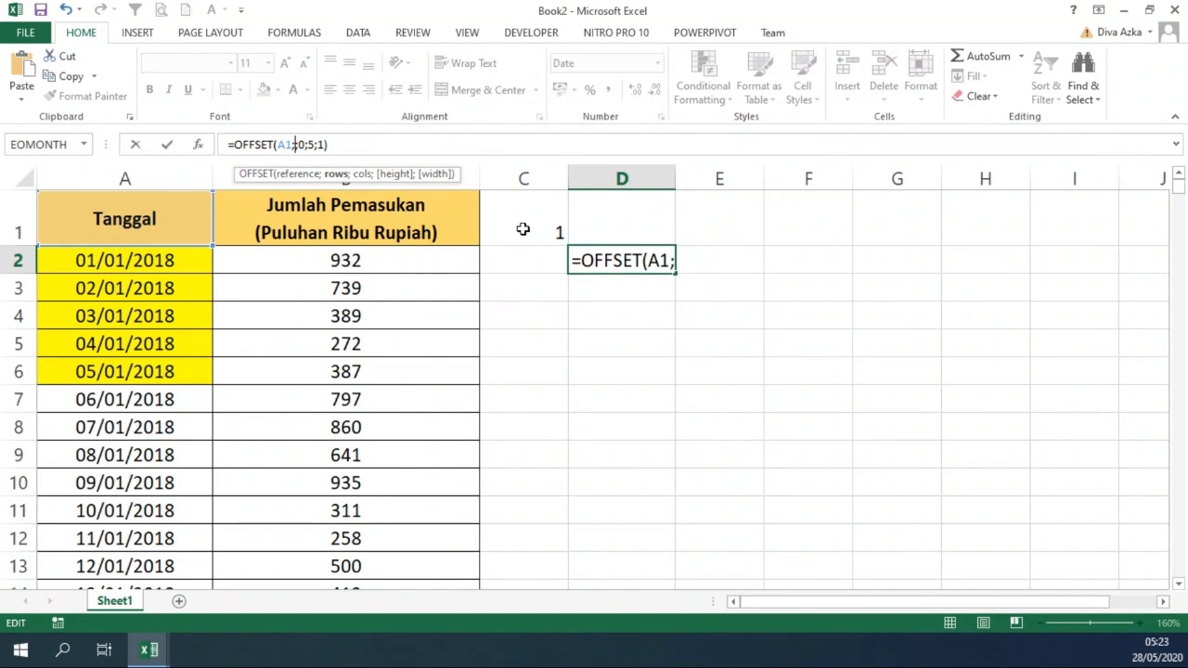
pyautogui.click(541, 222)
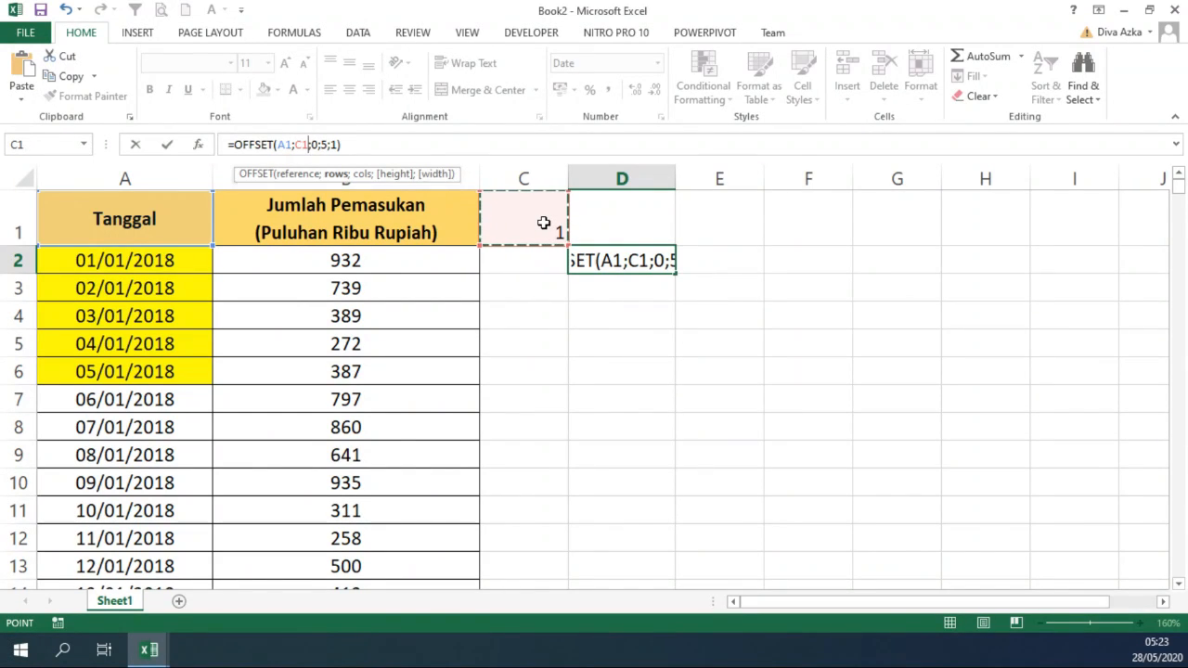
pyautogui.press('Return')
# Step: Enter the OFFSET formula from D2 as an array formula across D2:D10
pyautogui.click(615, 322)
pyautogui.moveTo(641, 271); pyautogui.dragTo(631, 594)
pyautogui.scroll(15, 695, 356)
pyautogui.click(643, 336)
pyautogui.moveTo(631, 263); pyautogui.dragTo(632, 469)
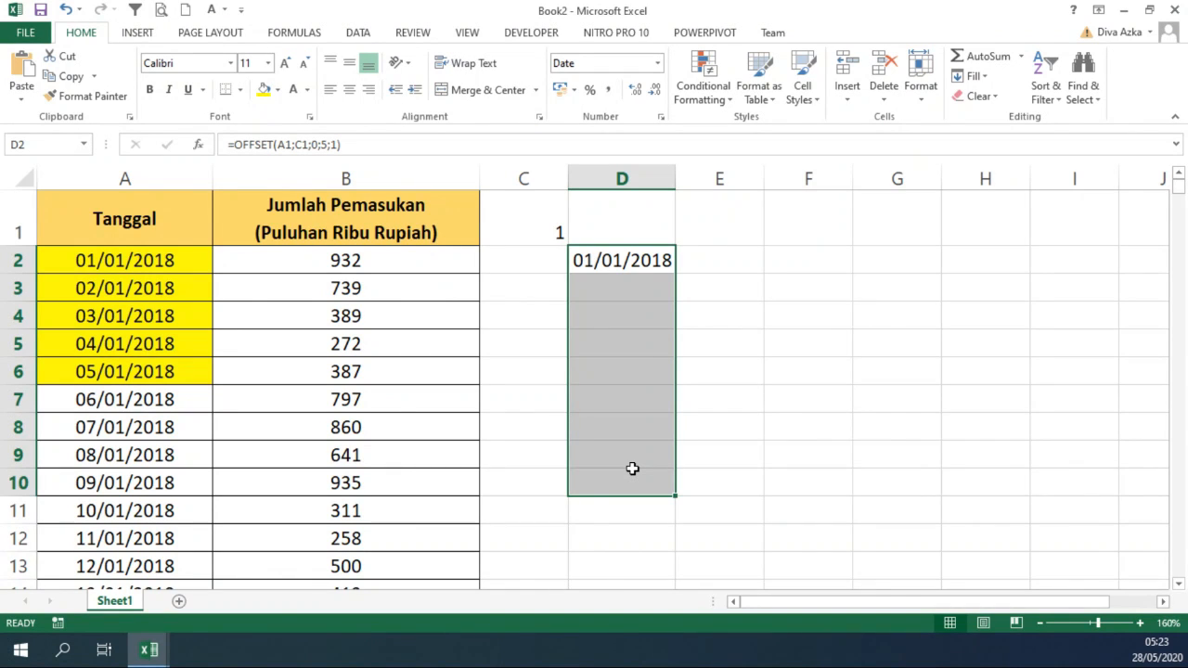
pyautogui.press('F2')
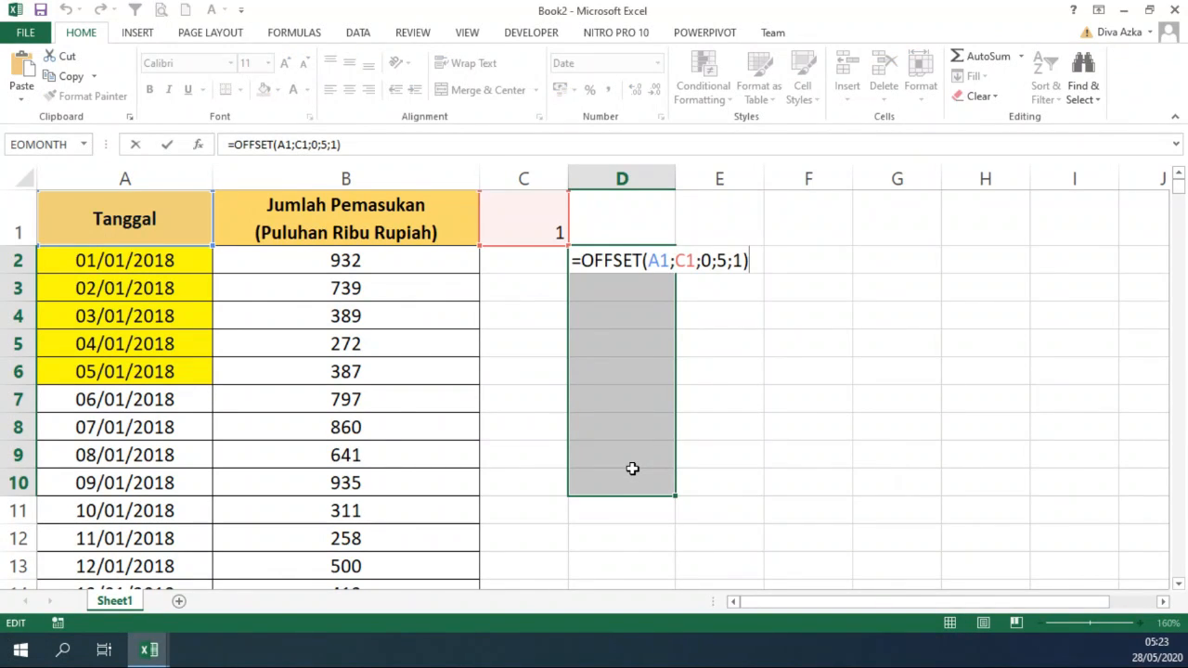
pyautogui.hotkey('ctrl', 'shift', 'Return')
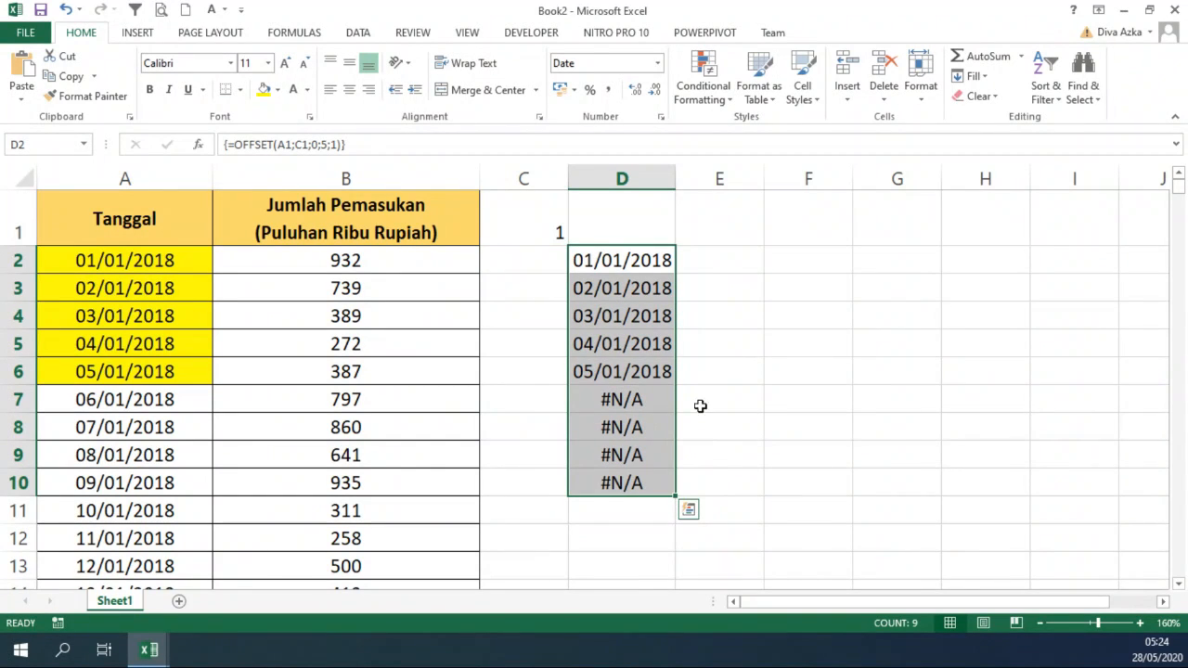
pyautogui.click(768, 368)
# Step: Set the row offset in C1 to 2 and compare the dates returned in column D with A3:A7
pyautogui.click(545, 219)
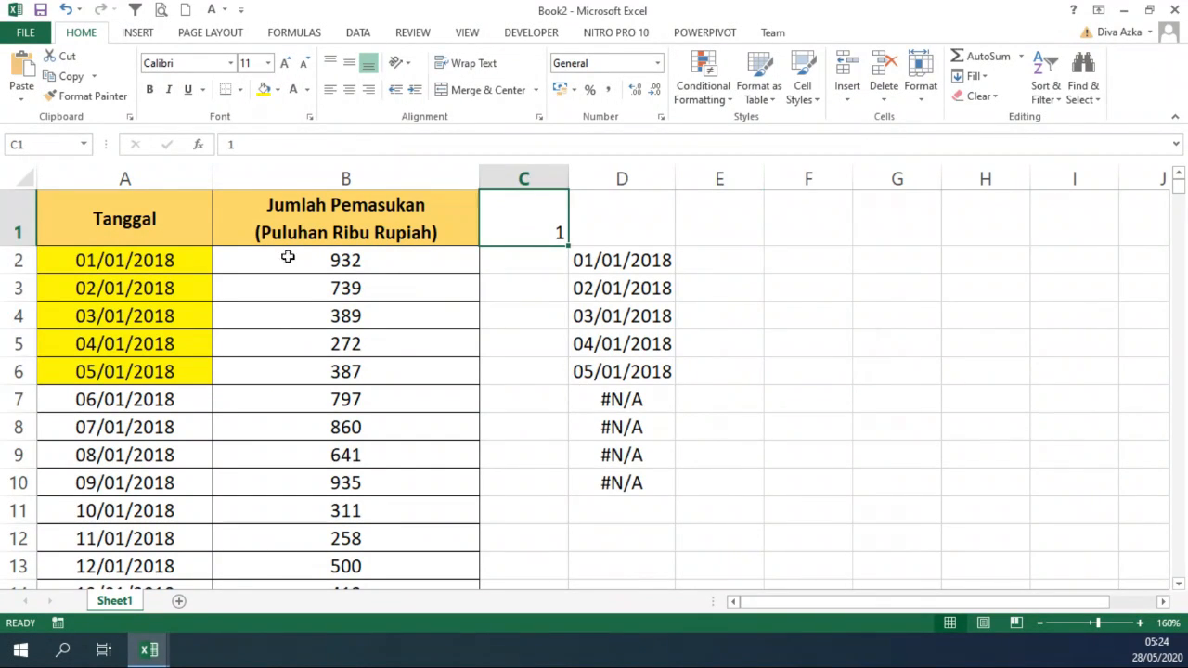
pyautogui.click(158, 264)
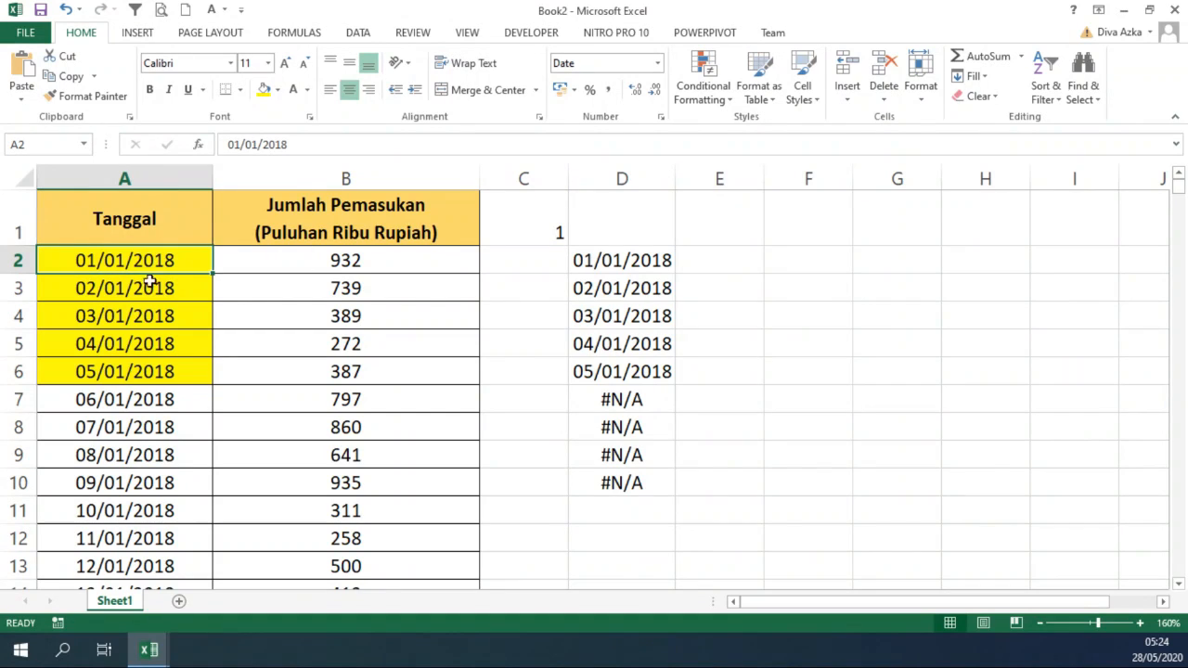
pyautogui.moveTo(634, 269); pyautogui.dragTo(636, 365)
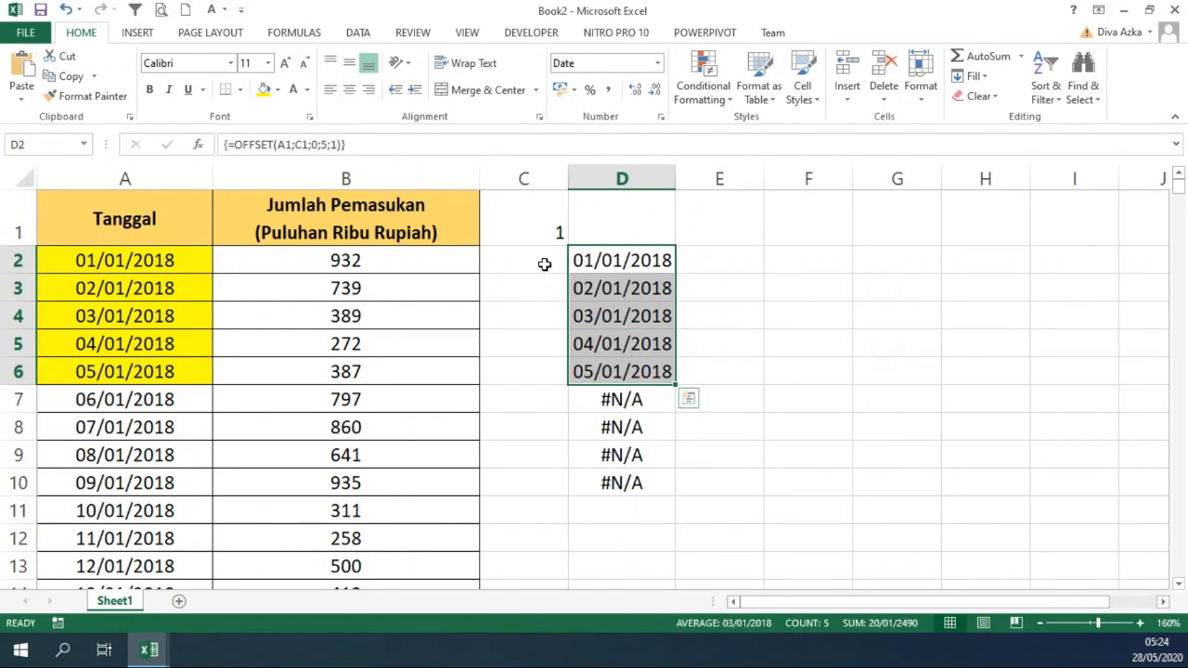
pyautogui.click(544, 232)
pyautogui.write('2')
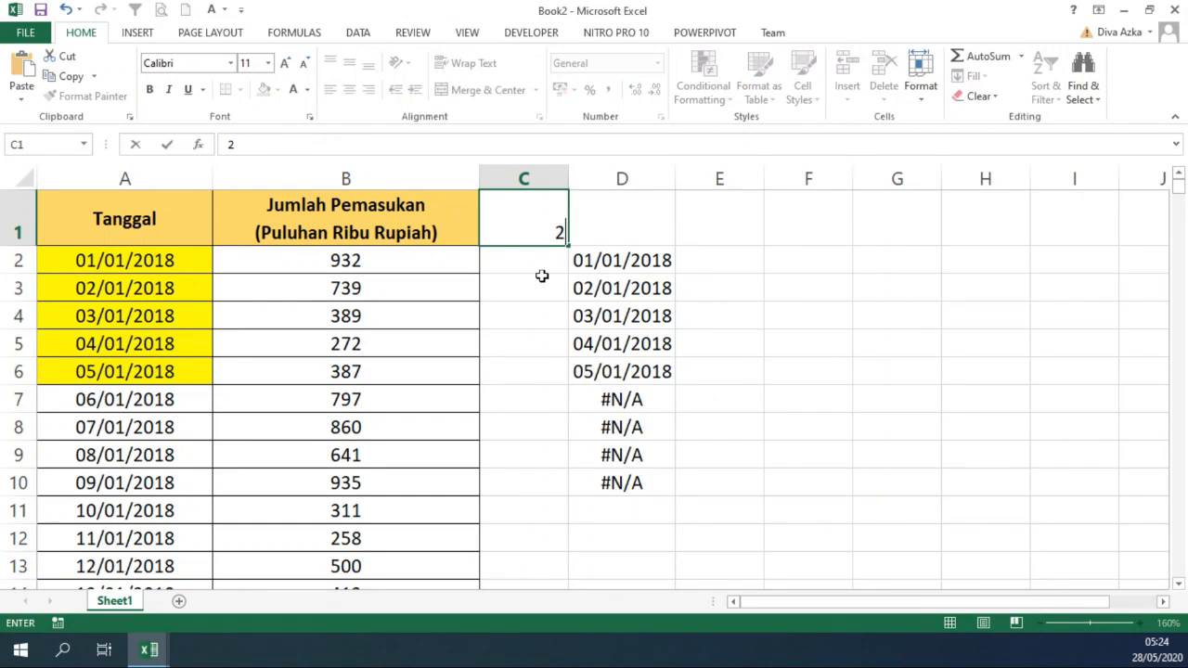
pyautogui.press('Return')
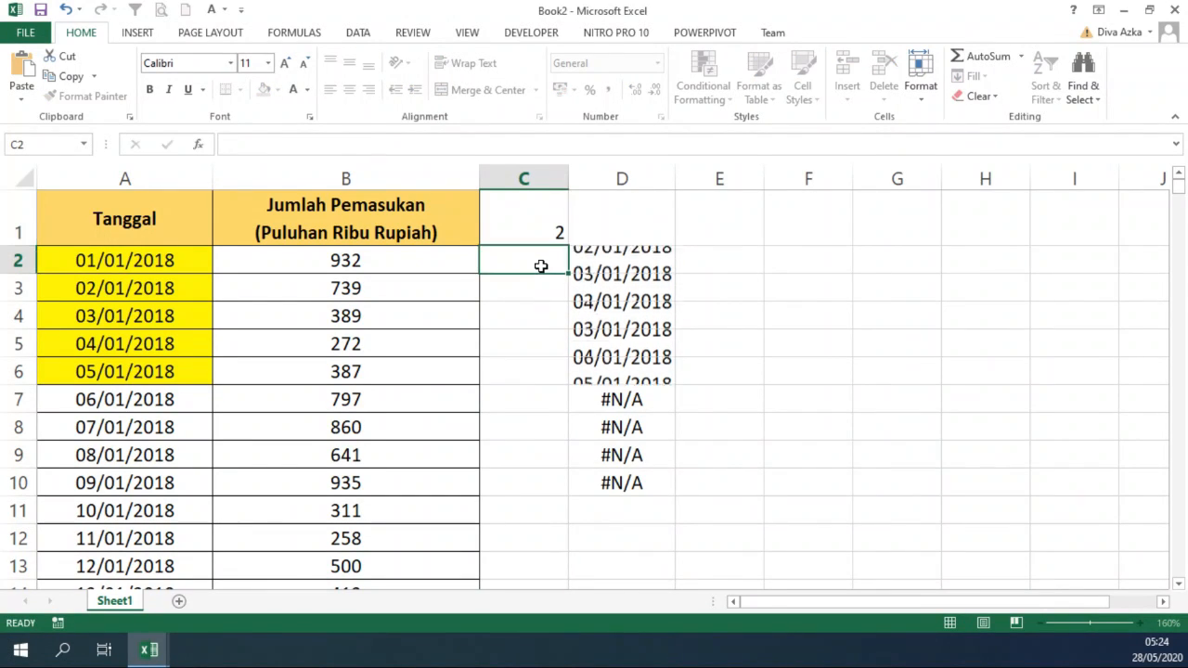
pyautogui.click(122, 291)
pyautogui.moveTo(121, 290); pyautogui.dragTo(124, 401)
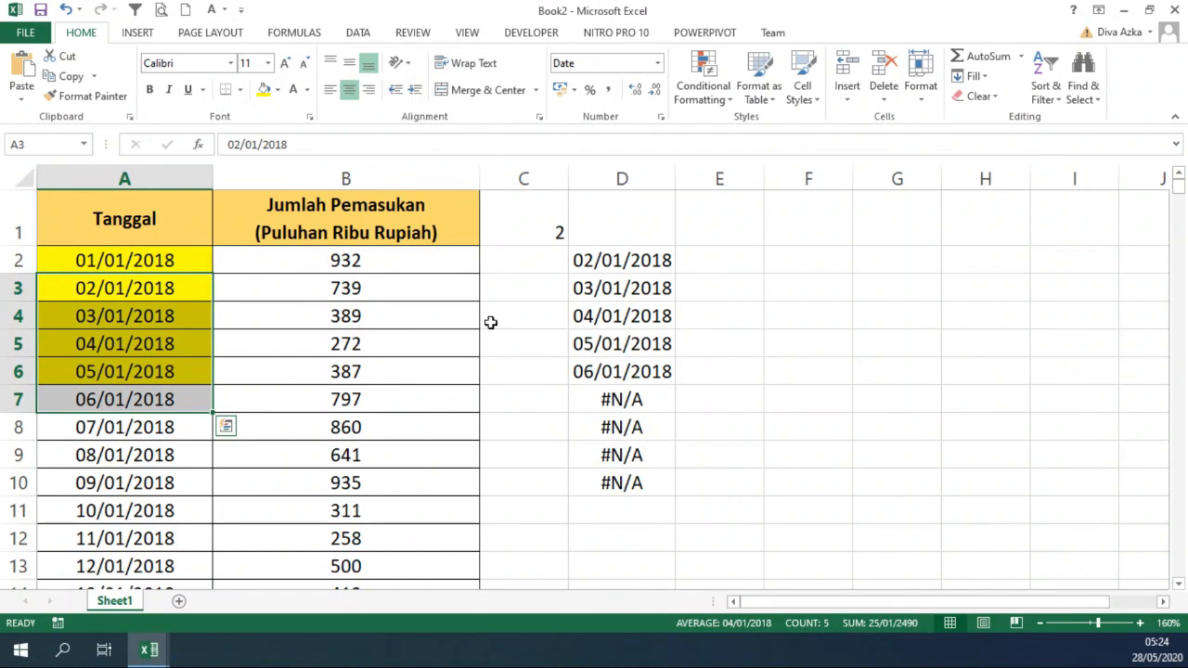
# Step: Set the row offset in C1 to 3 and compare the dates in D2:D6 with A4:A8
pyautogui.click(524, 239)
pyautogui.write('3')
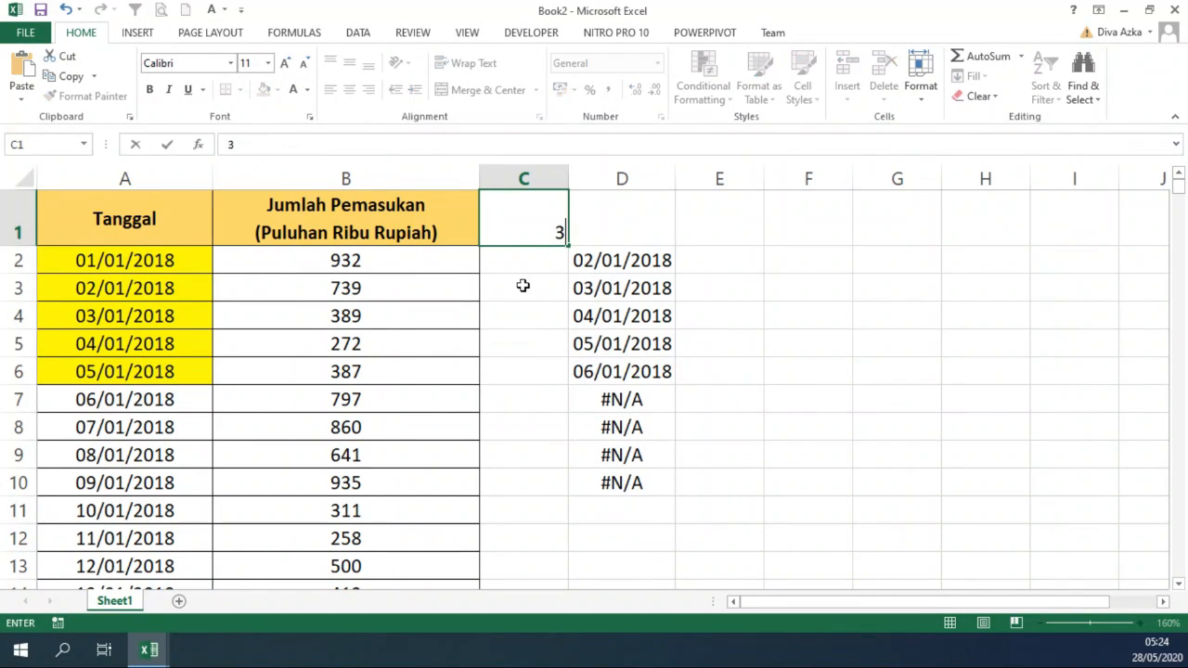
pyautogui.click(526, 287)
pyautogui.moveTo(124, 318); pyautogui.dragTo(133, 419)
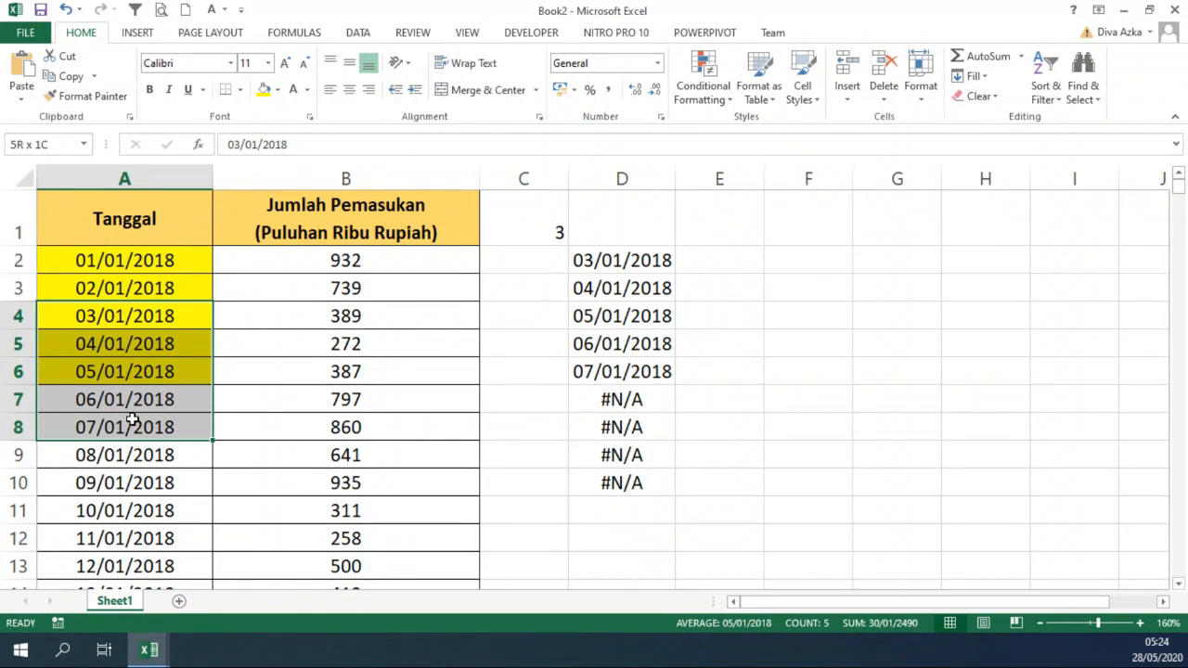
pyautogui.moveTo(132, 419); pyautogui.dragTo(132, 423)
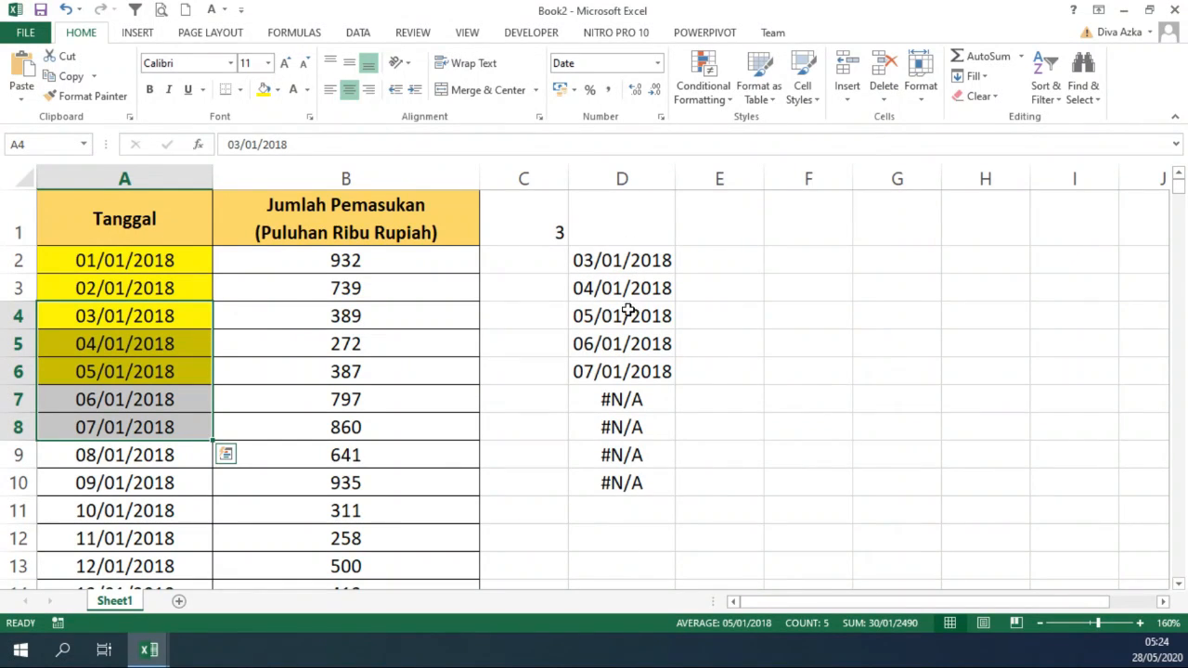
pyautogui.click(537, 233)
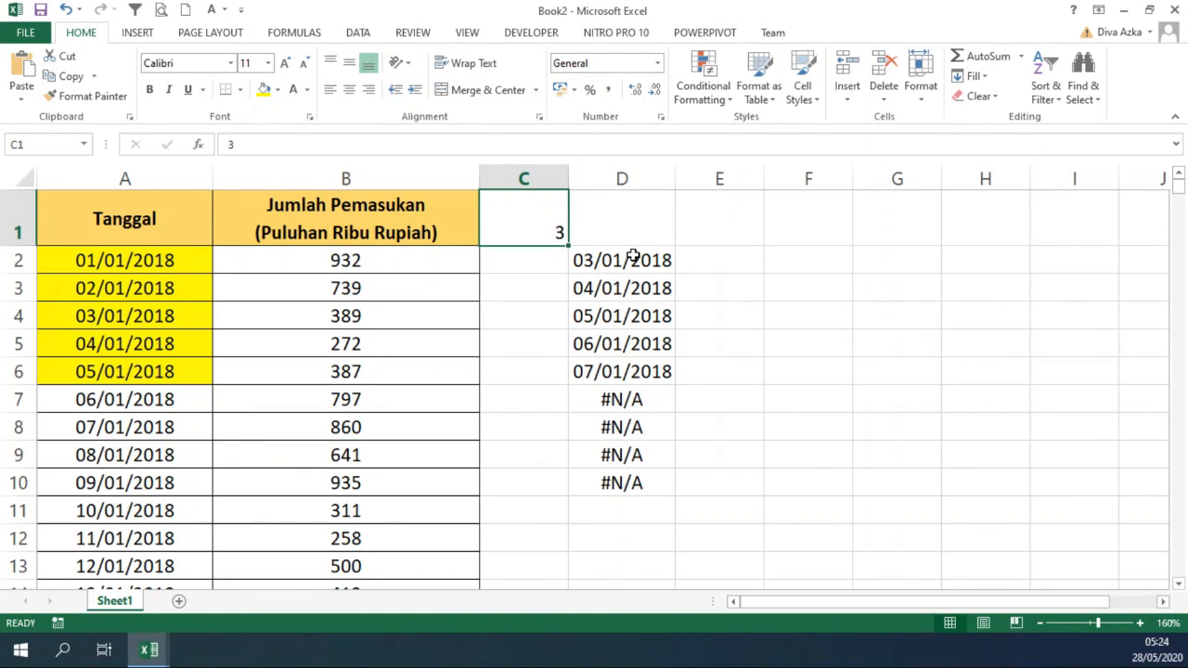
pyautogui.moveTo(638, 368); pyautogui.dragTo(645, 269)
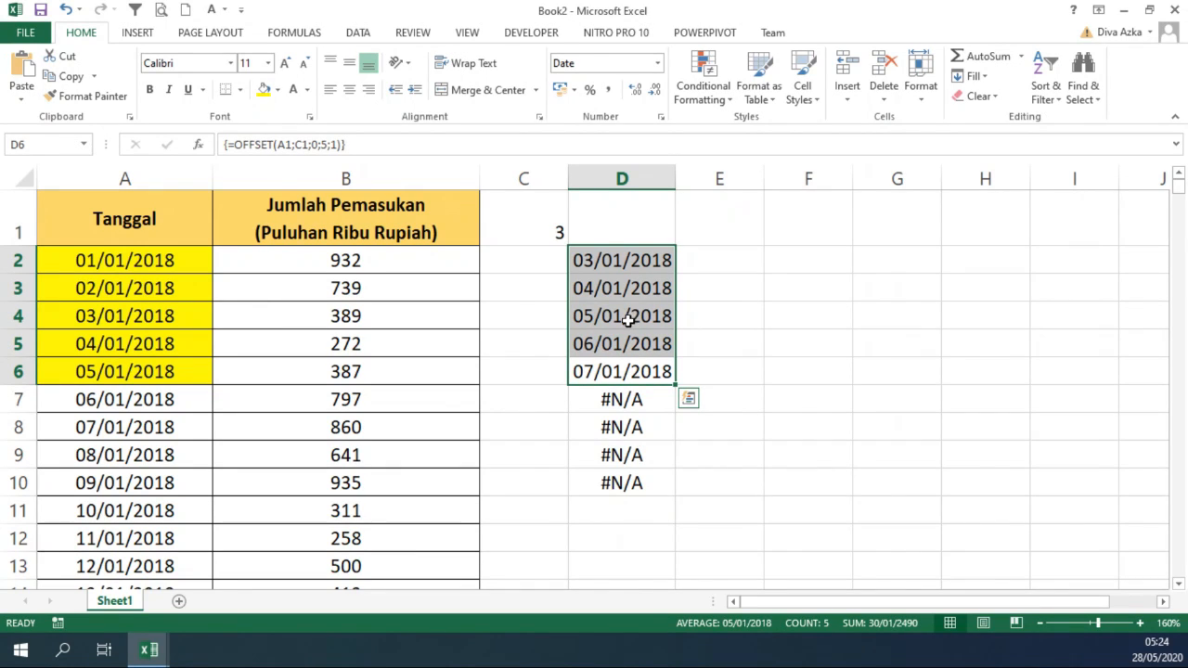
# Step: Fill the income cells B2:B6 with light gray
pyautogui.click(370, 271)
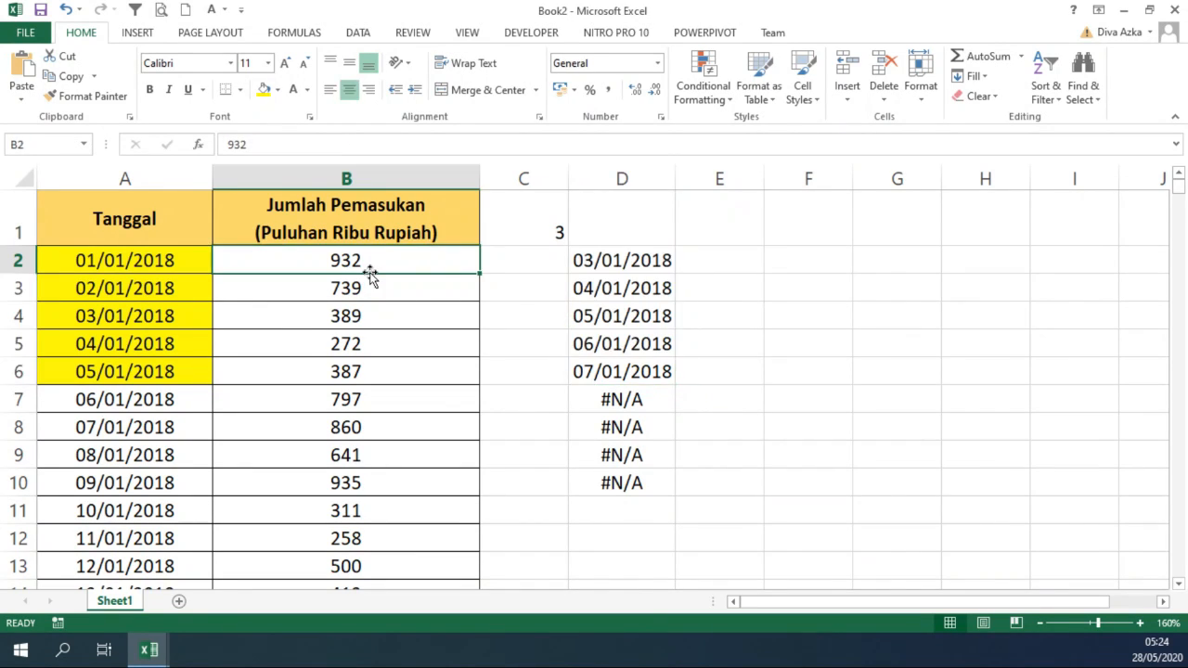
pyautogui.moveTo(343, 261); pyautogui.dragTo(346, 373)
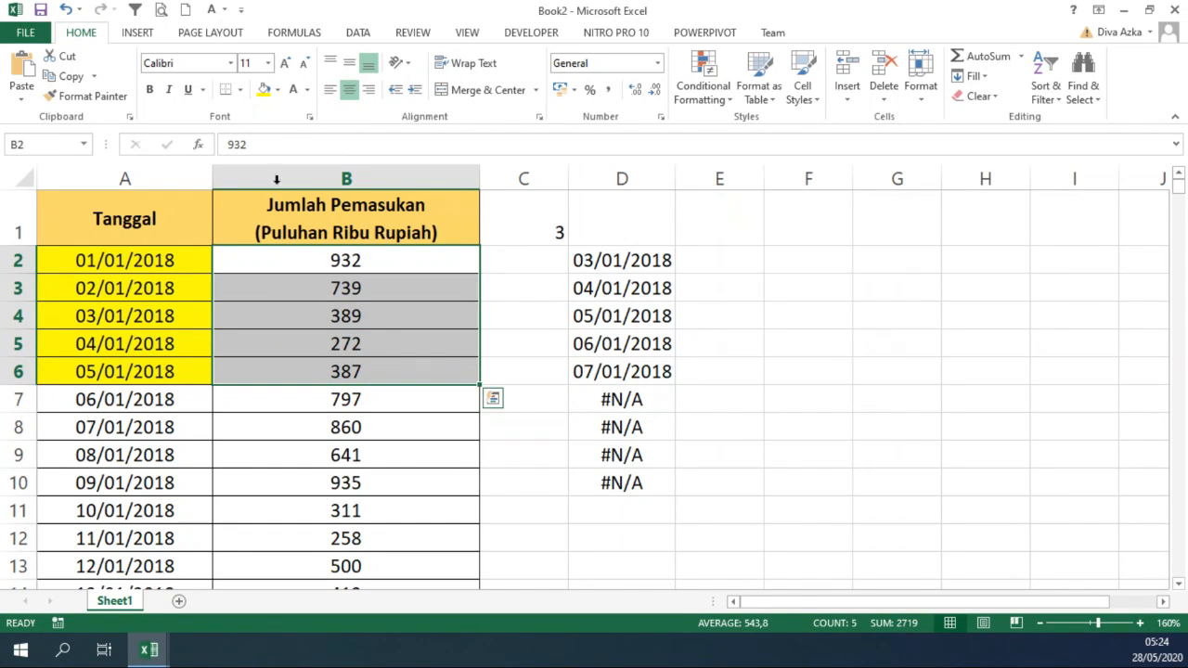
pyautogui.click(279, 90)
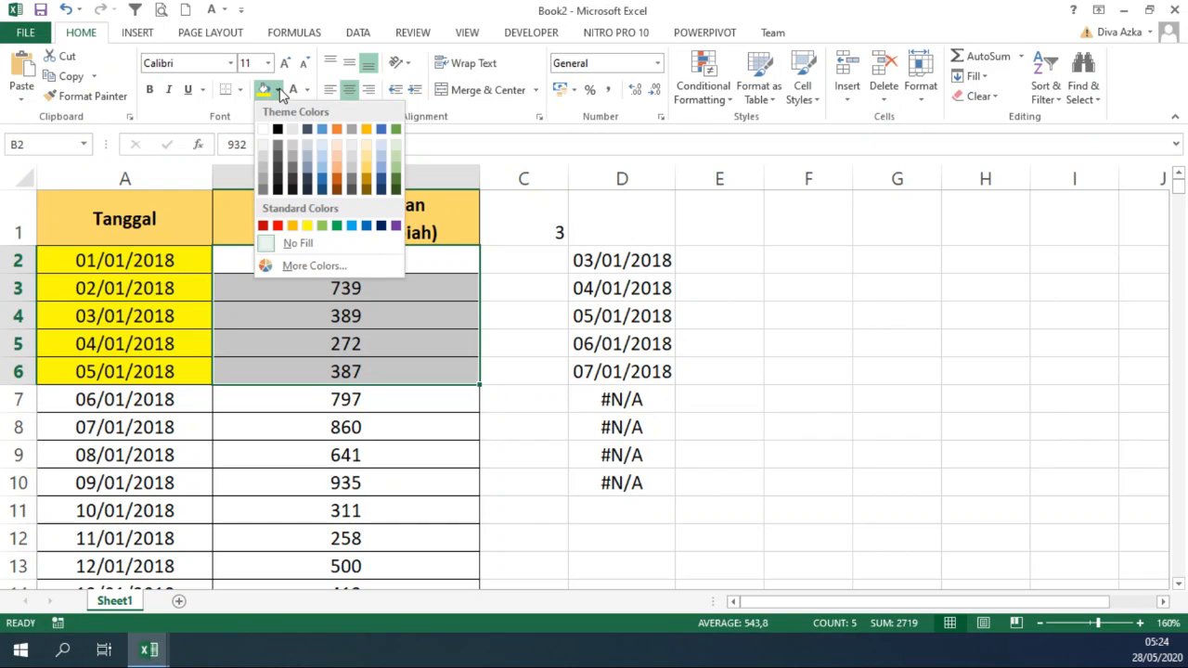
pyautogui.click(349, 158)
# Step: Write the formula =OFFSET(A1;1;1;5;1) in E2 to return the income values
pyautogui.click(729, 258)
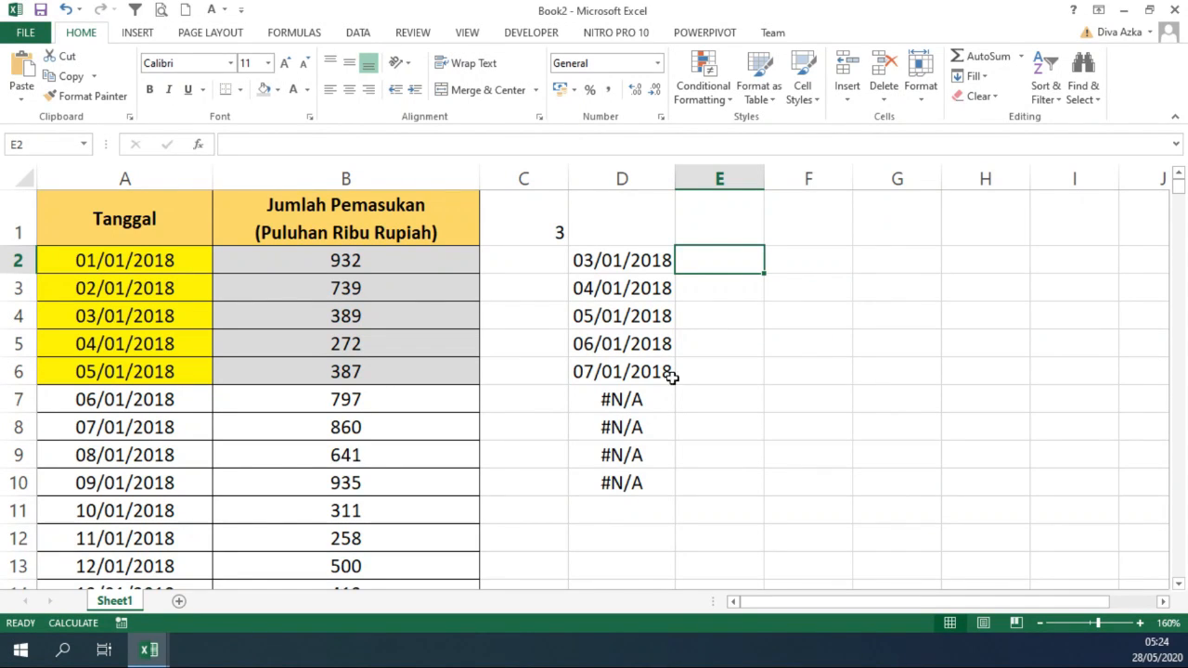
pyautogui.write('=off')
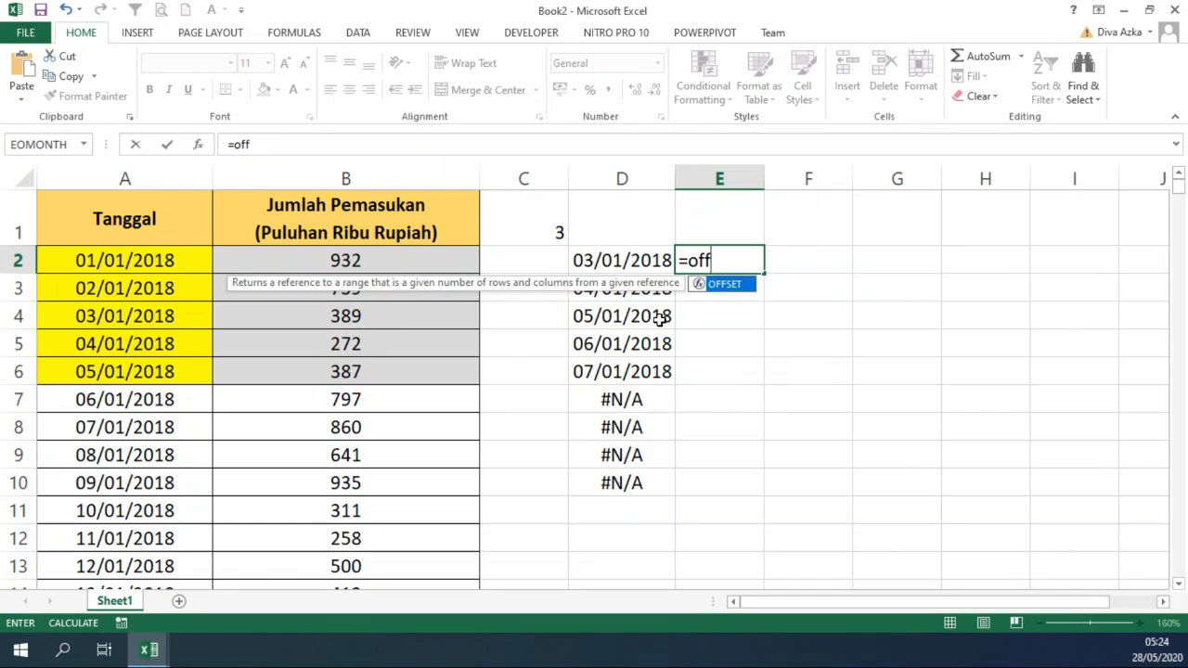
pyautogui.press('Tab')
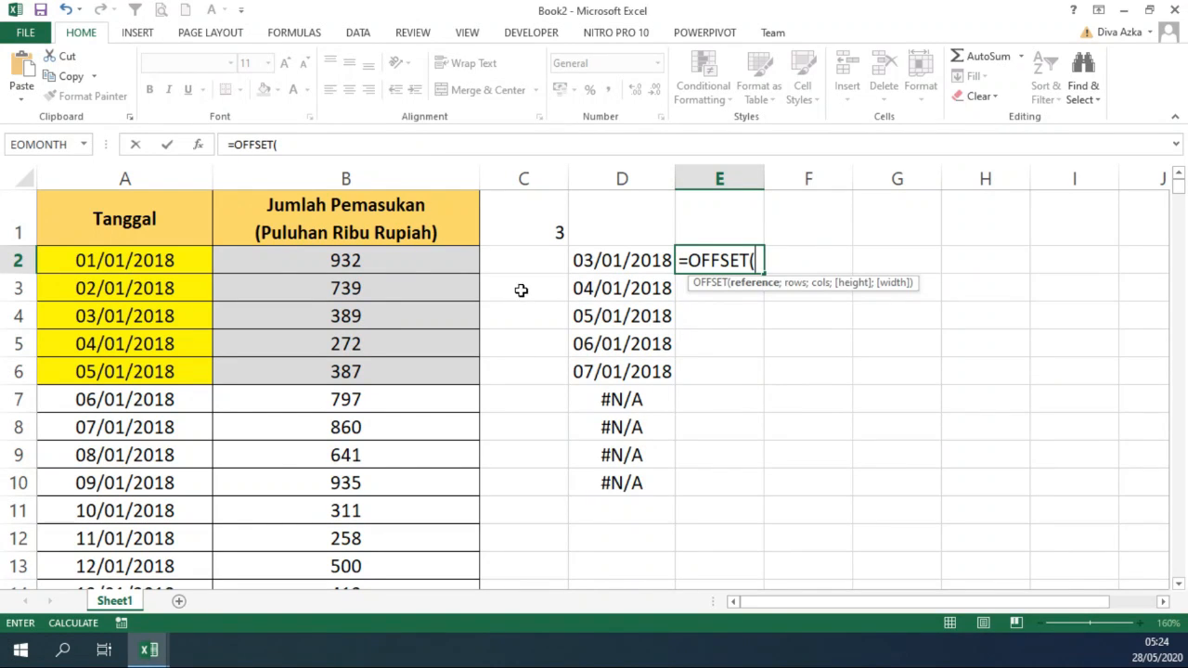
pyautogui.click(135, 220)
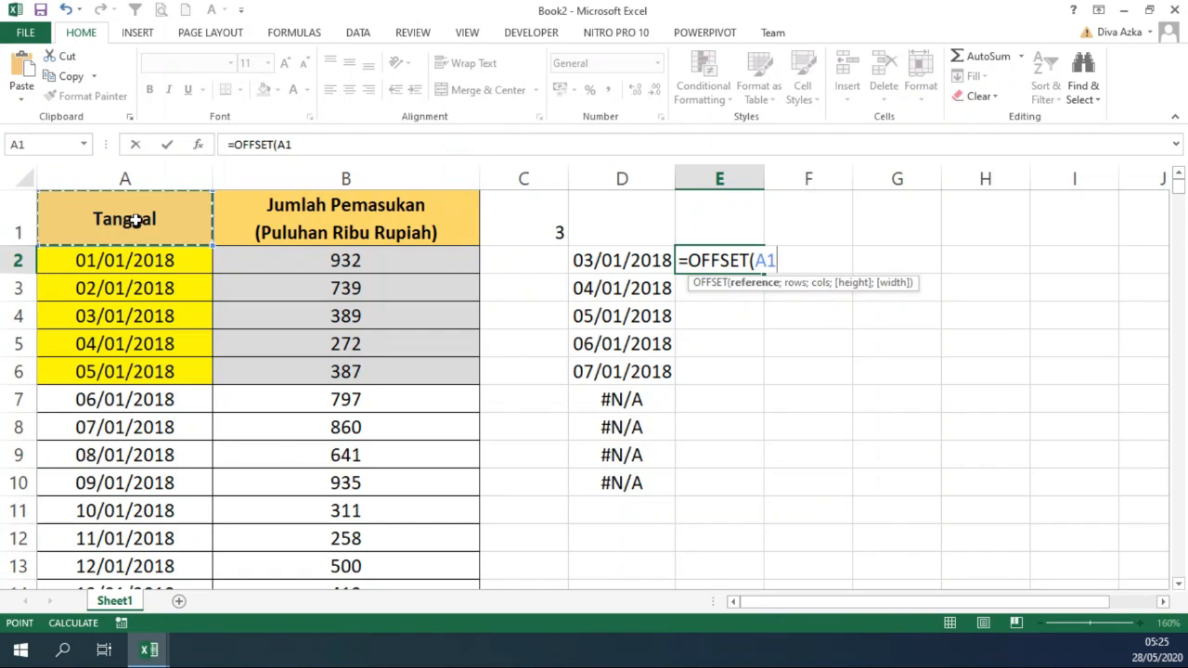
pyautogui.write(';')
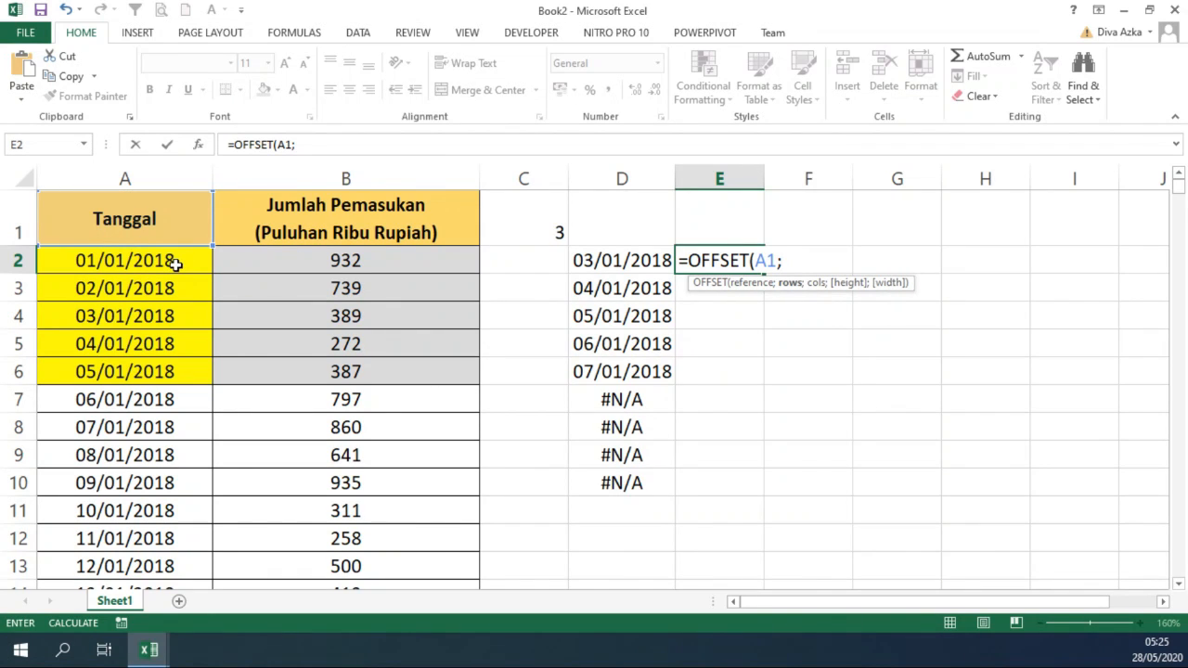
pyautogui.write('1;1;')
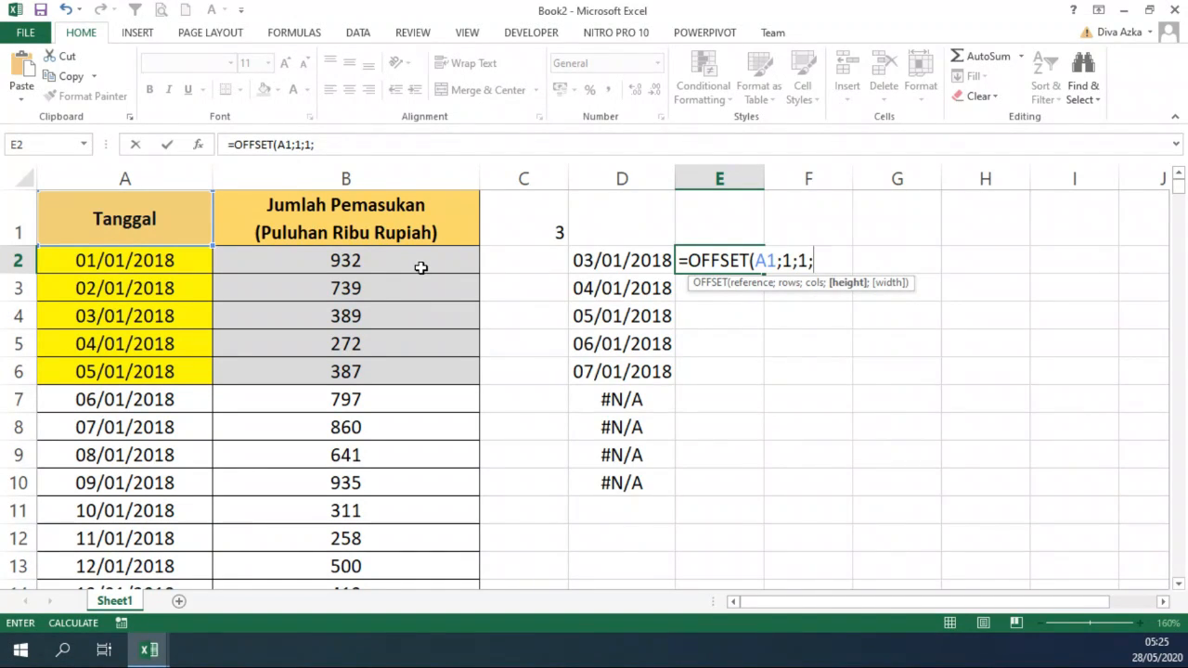
pyautogui.write('5;1')
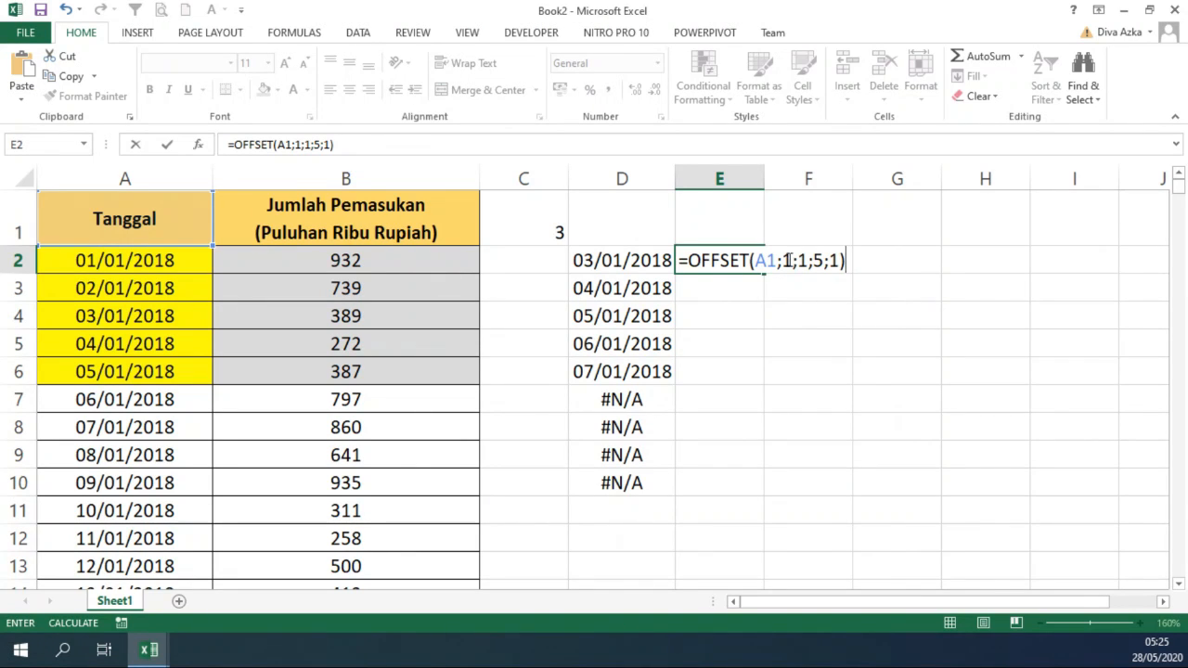
# Step: Replace the rows argument of the OFFSET formula in E2 with a reference to C1
pyautogui.click(788, 260)
pyautogui.press('BackSpace')
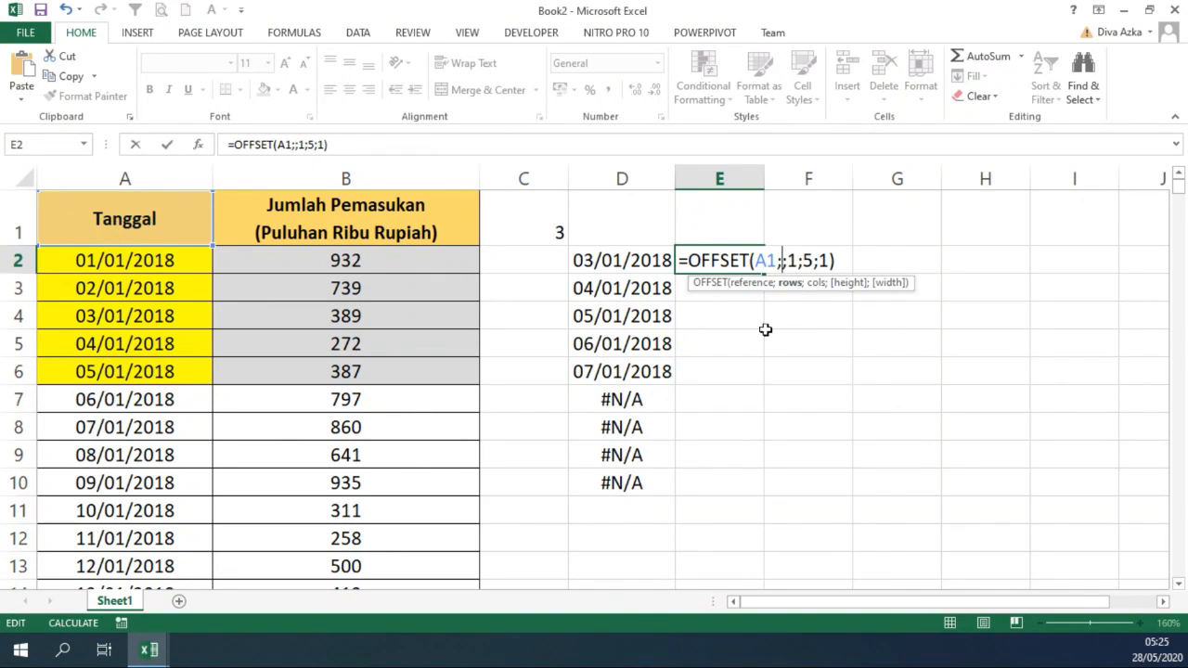
pyautogui.click(523, 218)
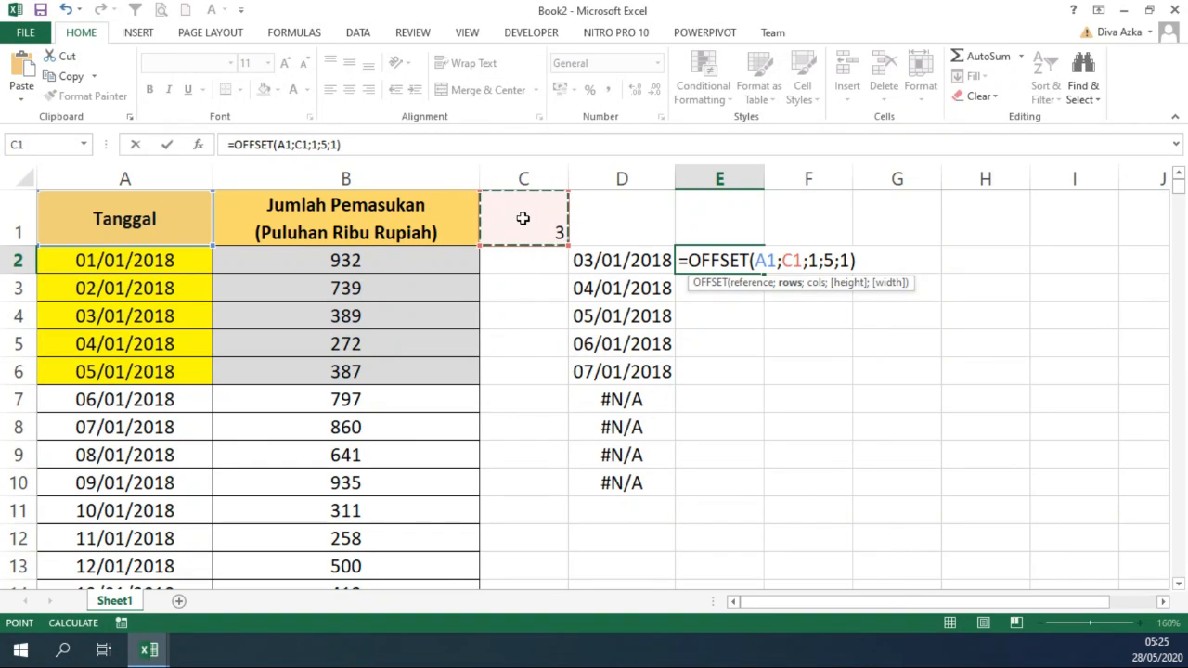
pyautogui.press('Return')
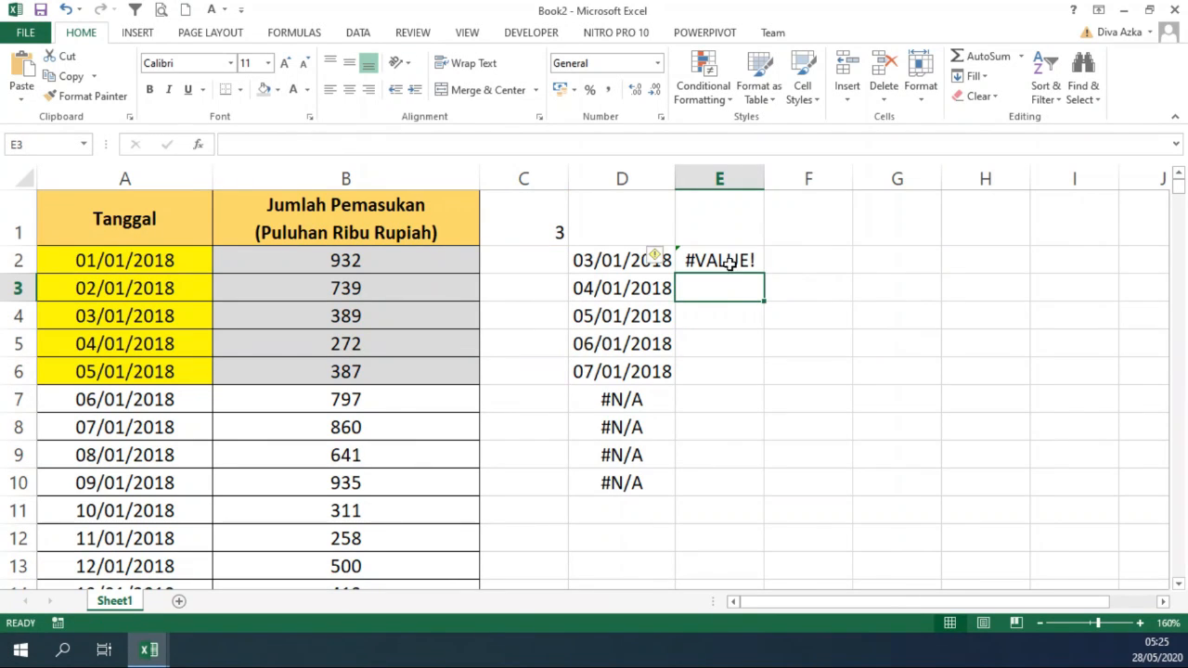
# Step: Enter the OFFSET formula from E2 as an array formula across E2:E10
pyautogui.click(732, 263)
pyautogui.doubleClick(742, 261)
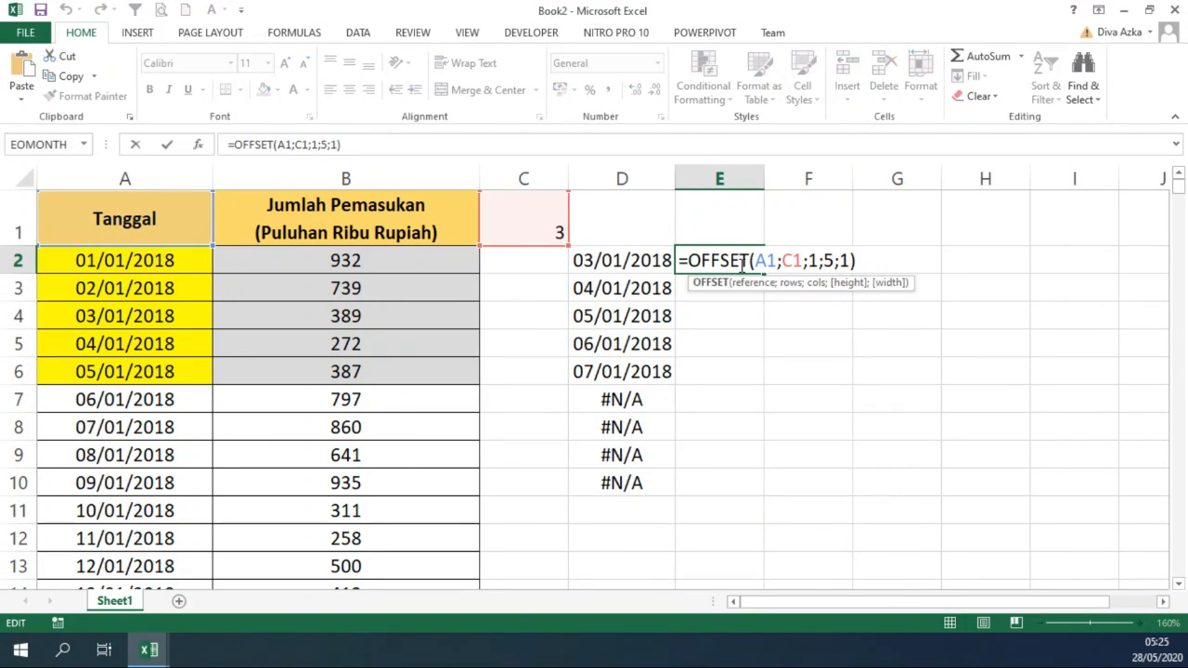
pyautogui.press('Return')
pyautogui.moveTo(742, 261); pyautogui.dragTo(743, 479)
pyautogui.press('F2')
pyautogui.hotkey('ctrl', 'shift', 'Return')
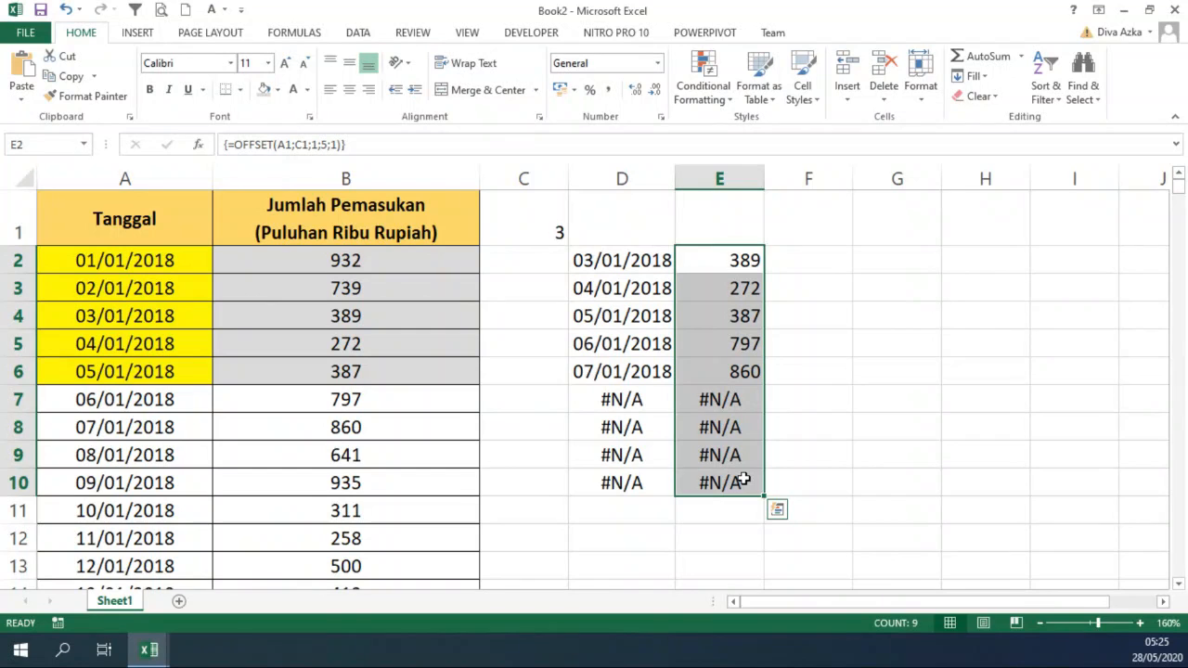
# Step: Set the row offset in C1 to 1
pyautogui.click(550, 234)
pyautogui.write('1')
pyautogui.click(840, 261)
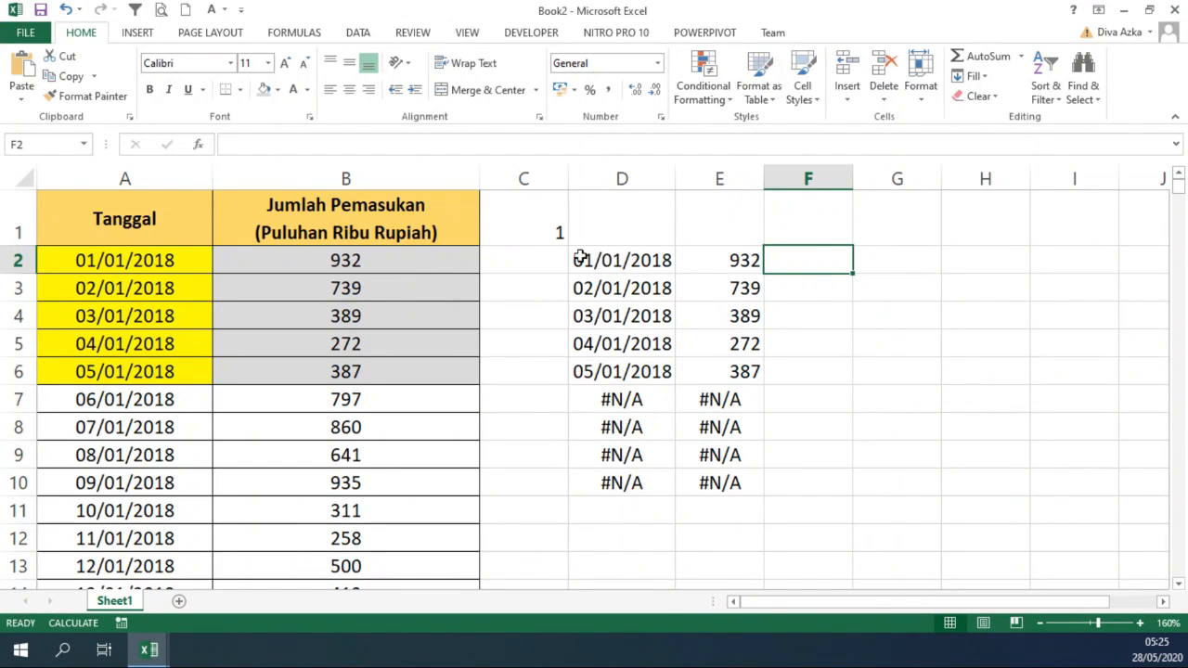
# Step: Set the row offset in C1 to 2
pyautogui.click(523, 240)
pyautogui.write('2')
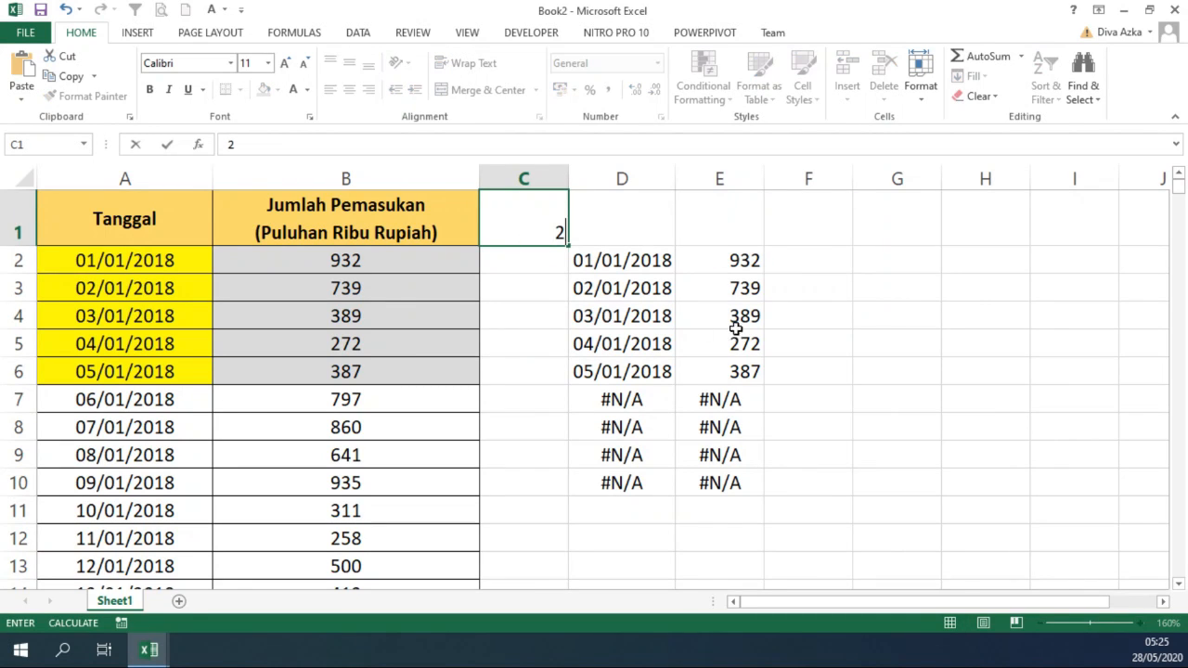
pyautogui.click(897, 315)
# Step: Examine the dates in column D and the matching income values in column E returned by the OFFSET formulas
pyautogui.click(639, 268)
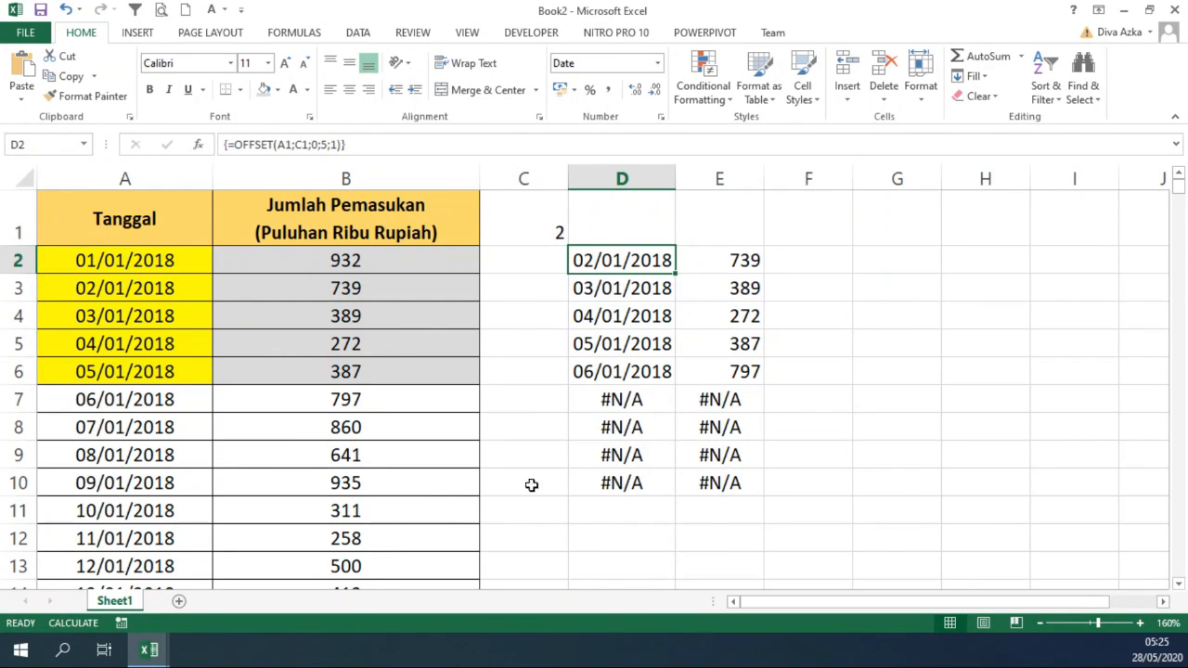
pyautogui.click(614, 344)
pyautogui.click(613, 317)
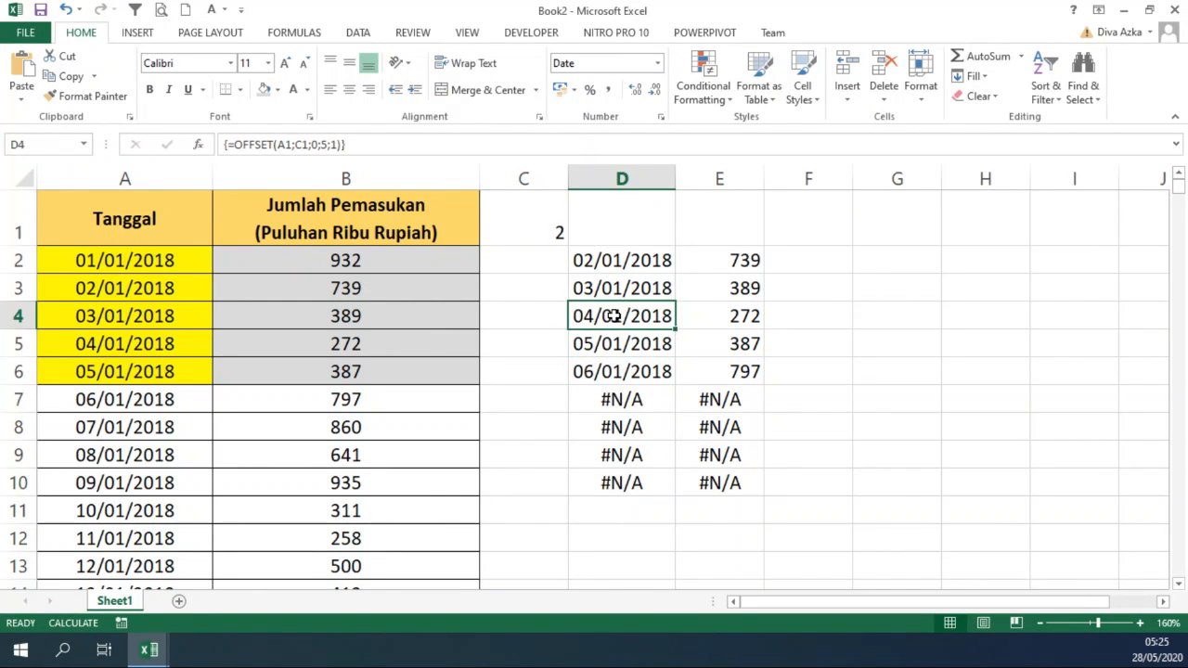
pyautogui.click(644, 261)
pyautogui.click(649, 288)
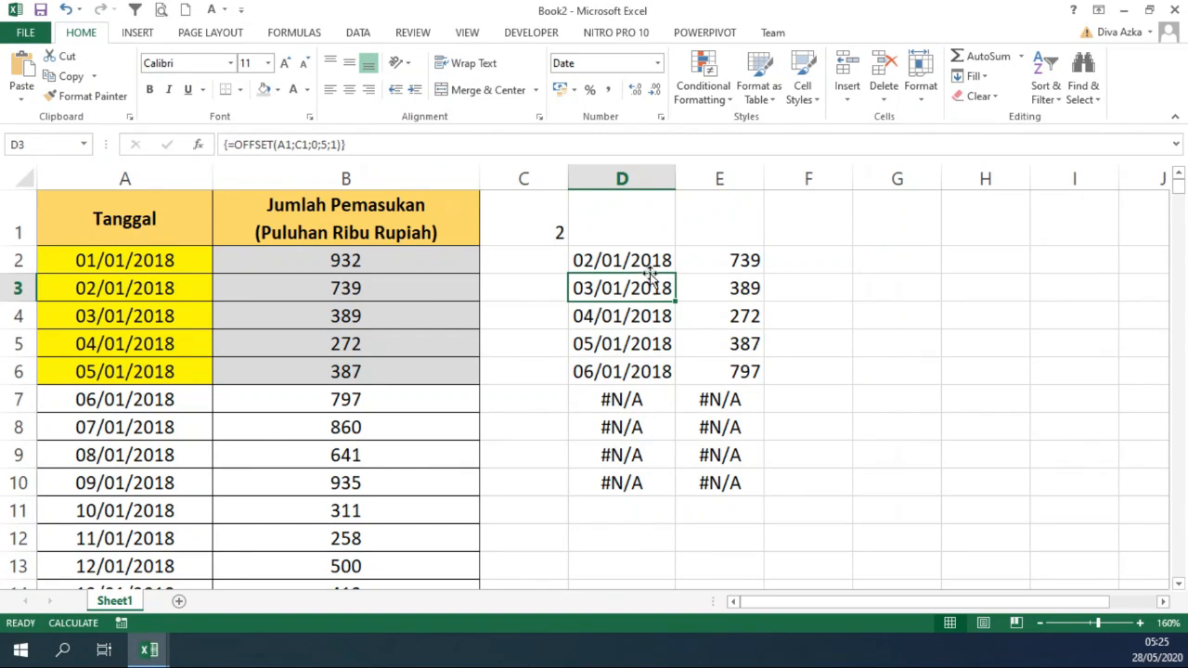
pyautogui.click(747, 264)
pyautogui.click(637, 260)
pyautogui.click(711, 258)
pyautogui.click(604, 261)
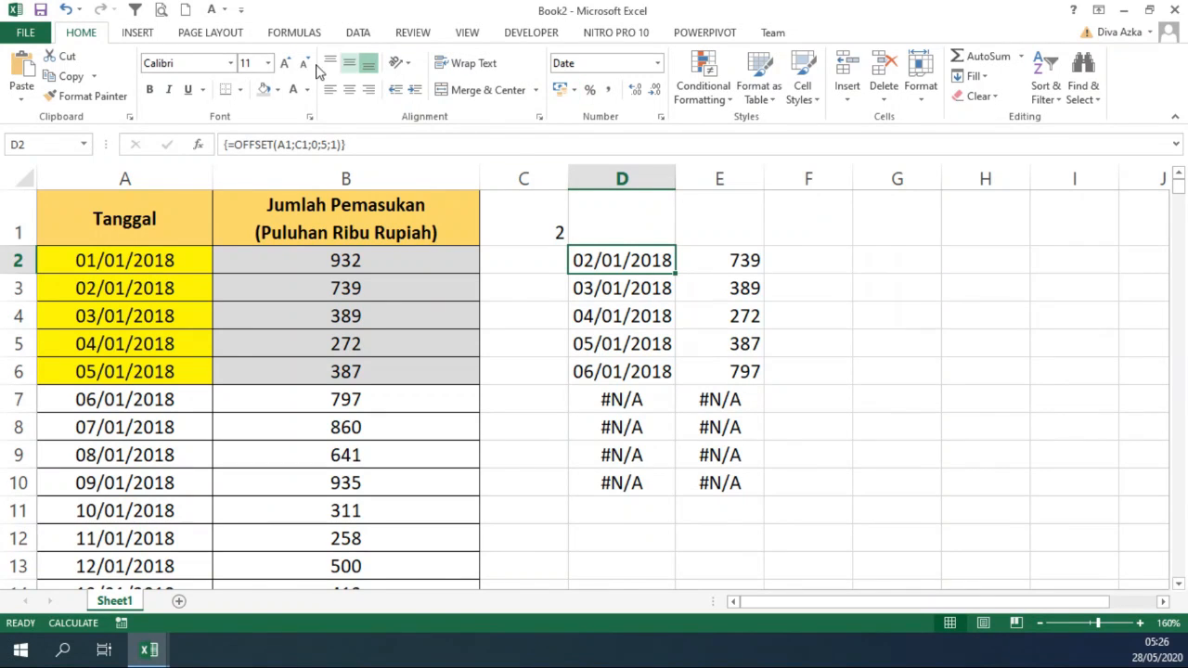
pyautogui.click(295, 35)
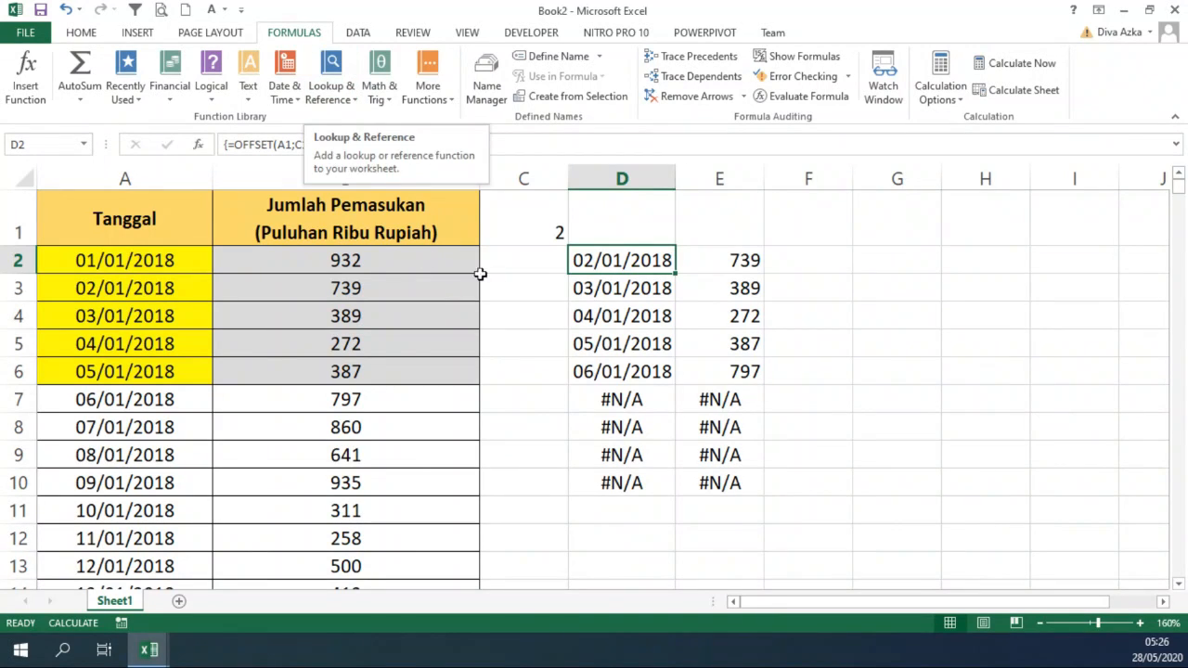
pyautogui.click(484, 65)
pyautogui.click(1053, 555)
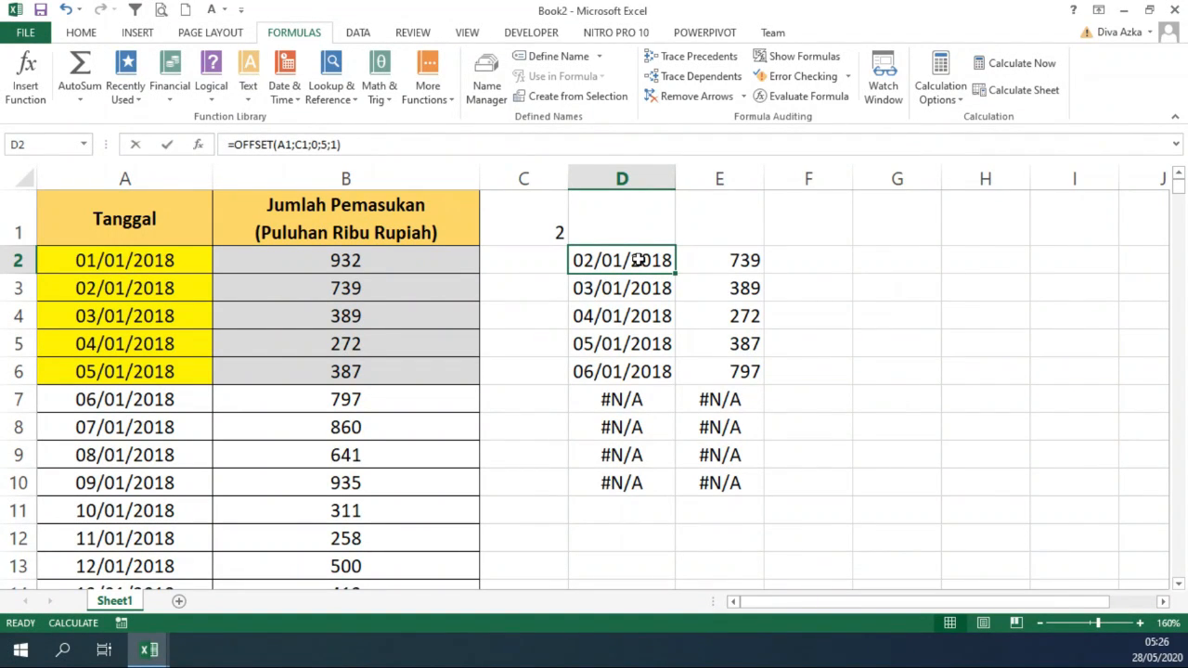
# Step: Copy the OFFSET formula text from D2, keeping the cell's array formula intact
pyautogui.doubleClick(639, 261)
pyautogui.moveTo(341, 146); pyautogui.dragTo(198, 146)
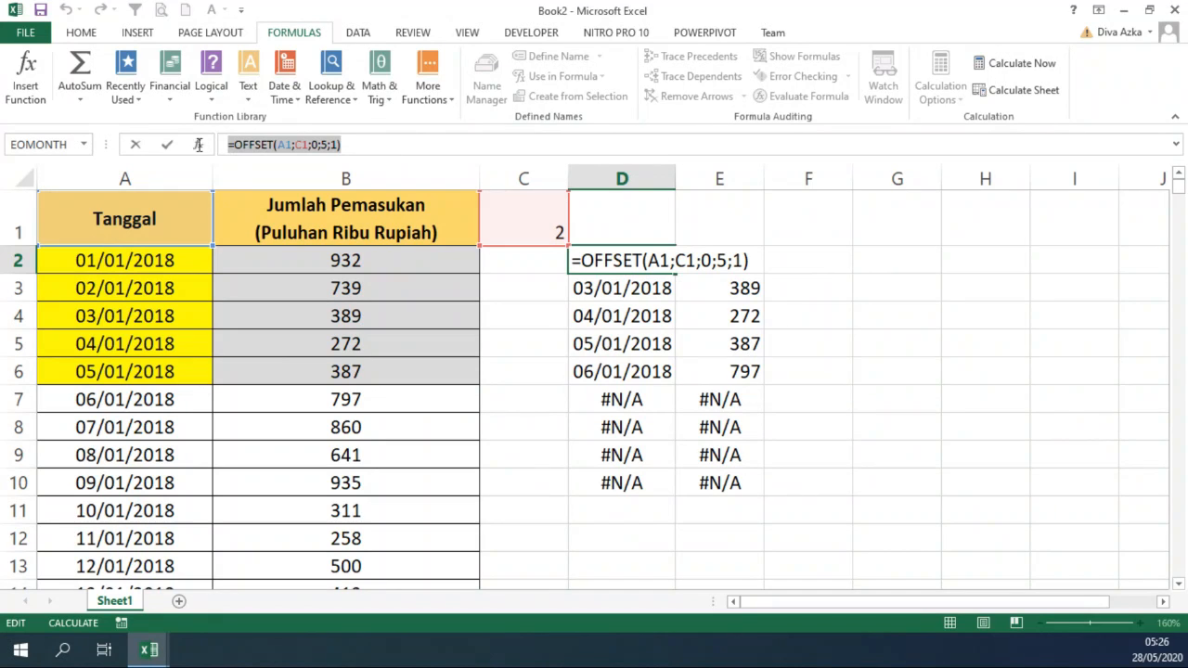
pyautogui.hotkey('ctrl', 'shift', 'Return')
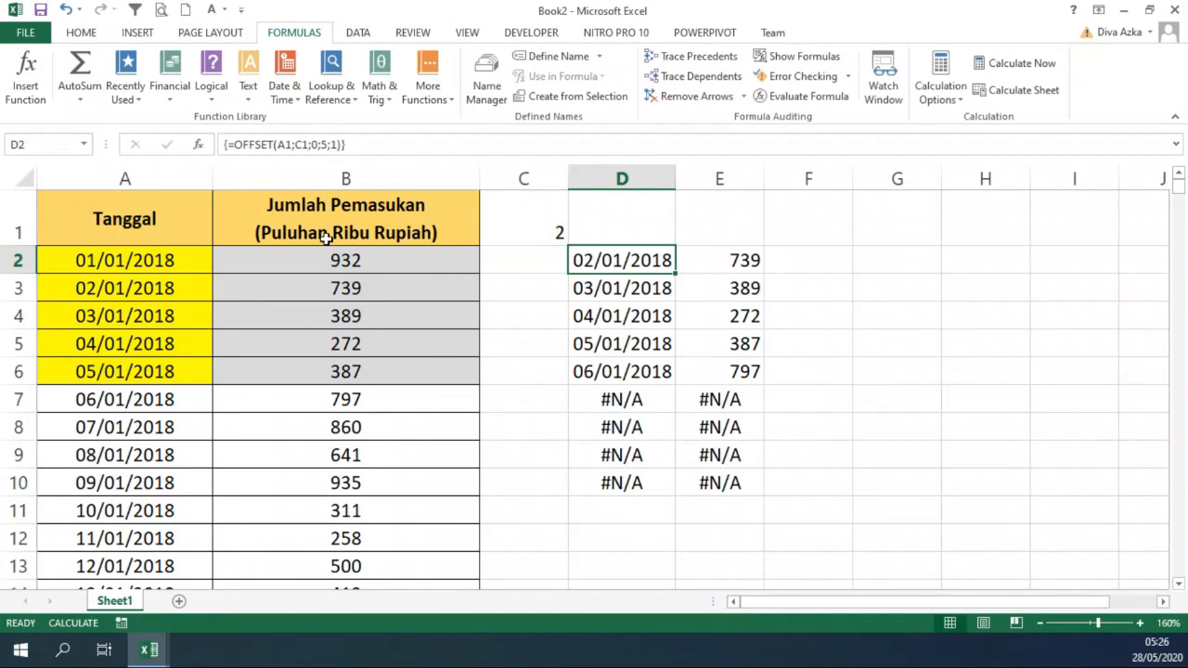
# Step: Define a new workbook name r_tgl with the copied date OFFSET formula as its reference
pyautogui.click(488, 75)
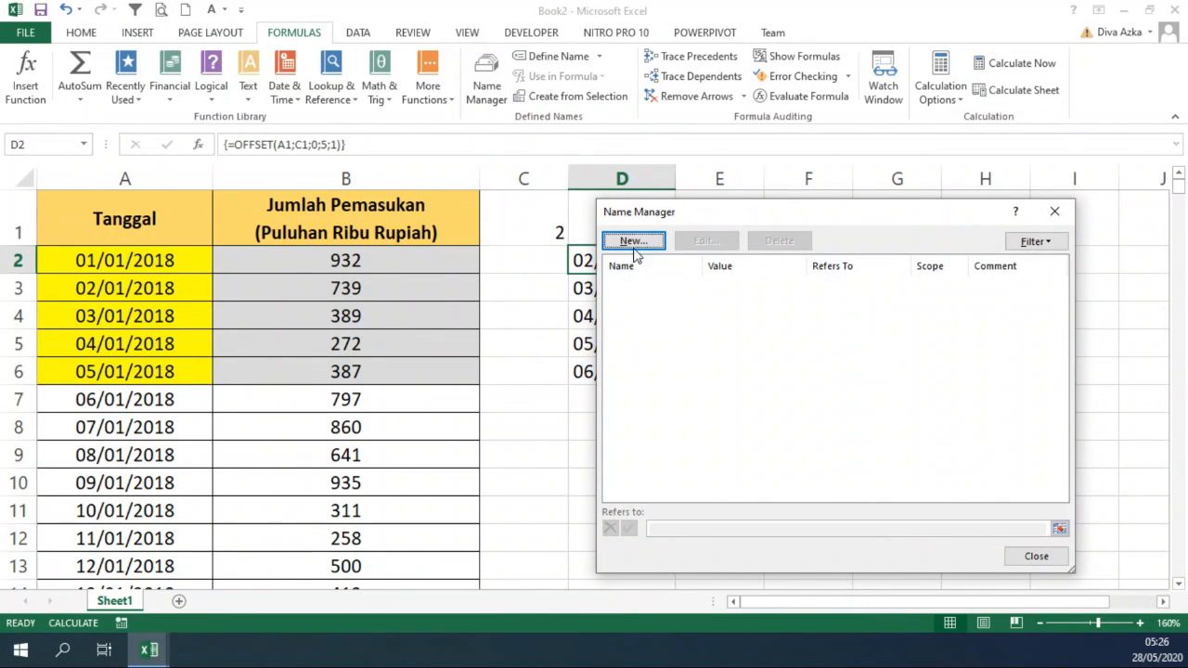
pyautogui.press('Escape')
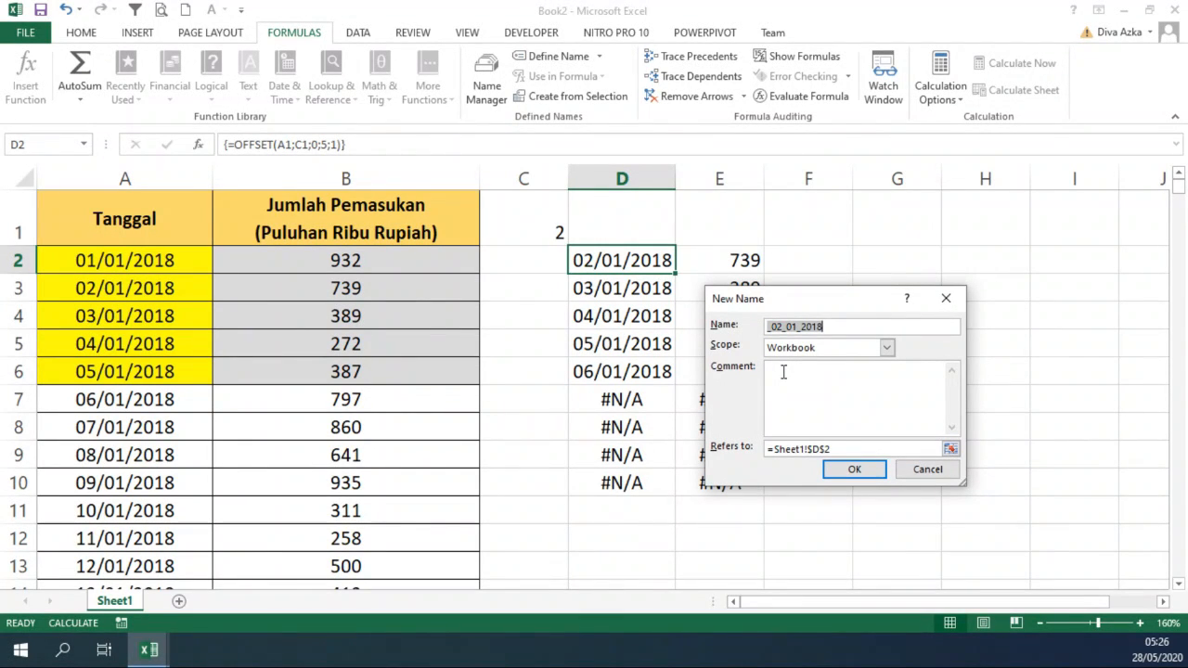
pyautogui.write('r')
pyautogui.moveTo(866, 449); pyautogui.dragTo(694, 432)
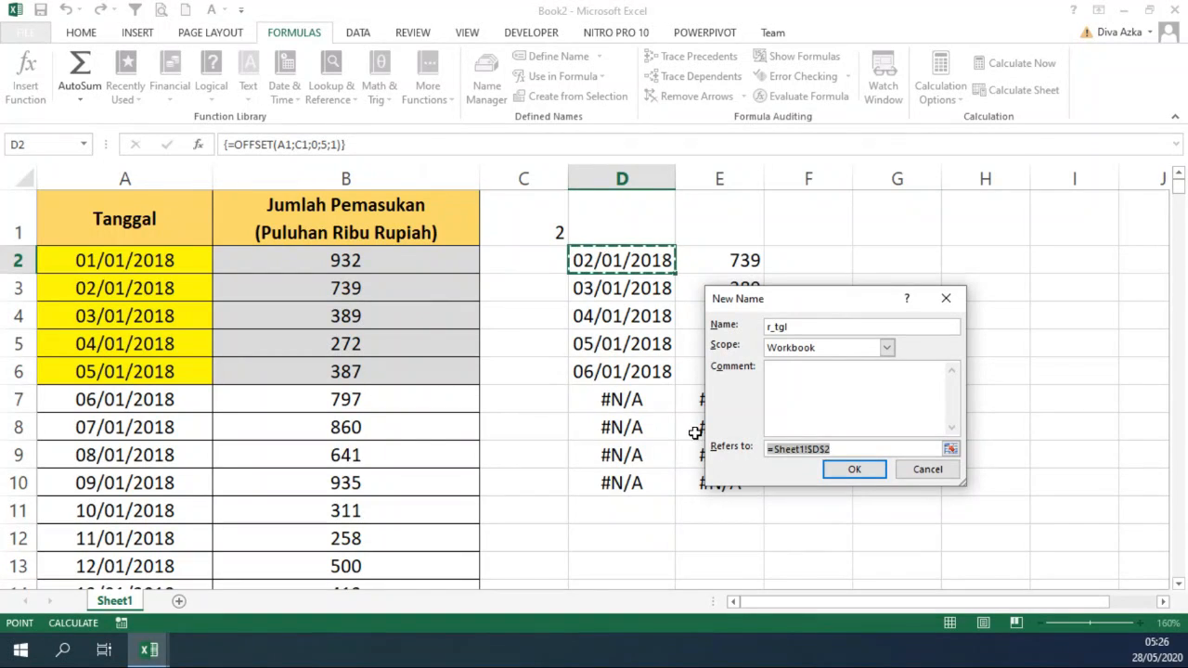
pyautogui.hotkey('ctrl', 'v')
# Step: Make the A1 and C1 references in r_tgl's formula absolute, giving =OFFSET($A$1;$C$1;0;5;1), and save the name
pyautogui.click(815, 449)
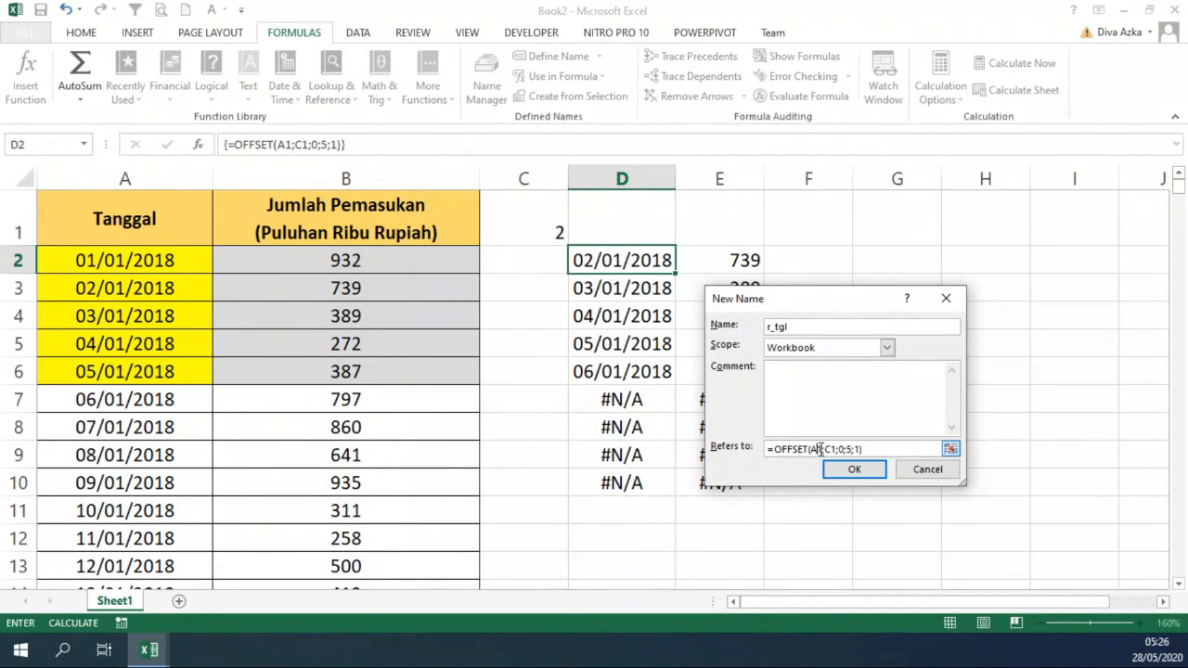
pyautogui.press('F4')
pyautogui.click(841, 449)
pyautogui.press('F4')
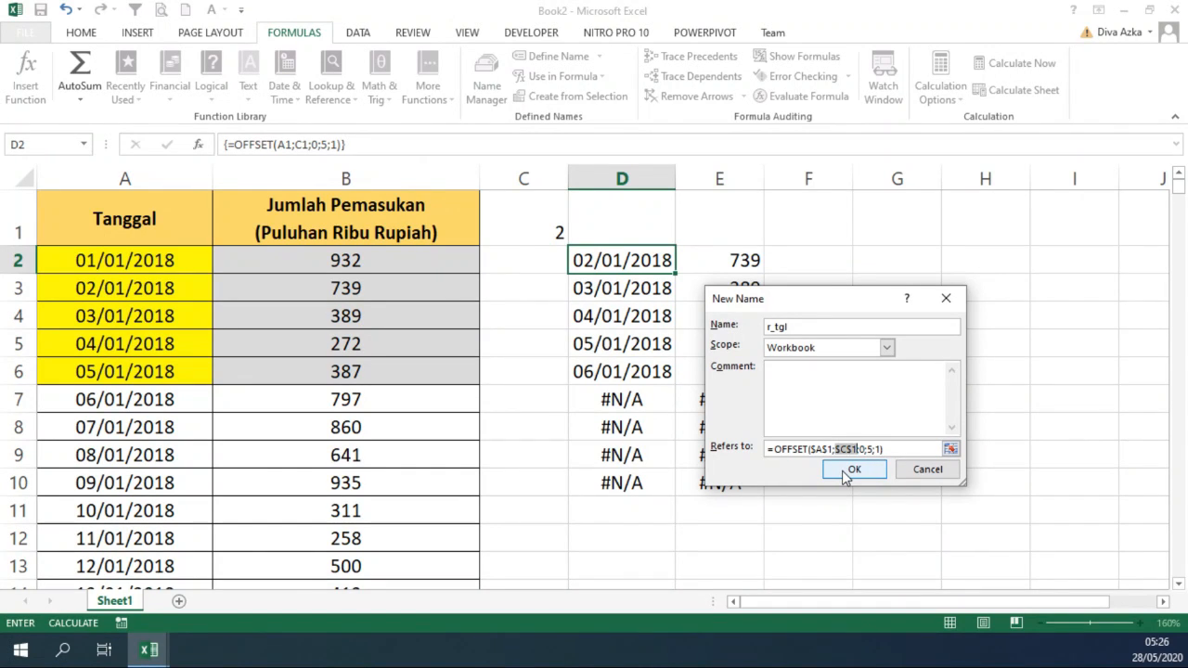
pyautogui.click(846, 471)
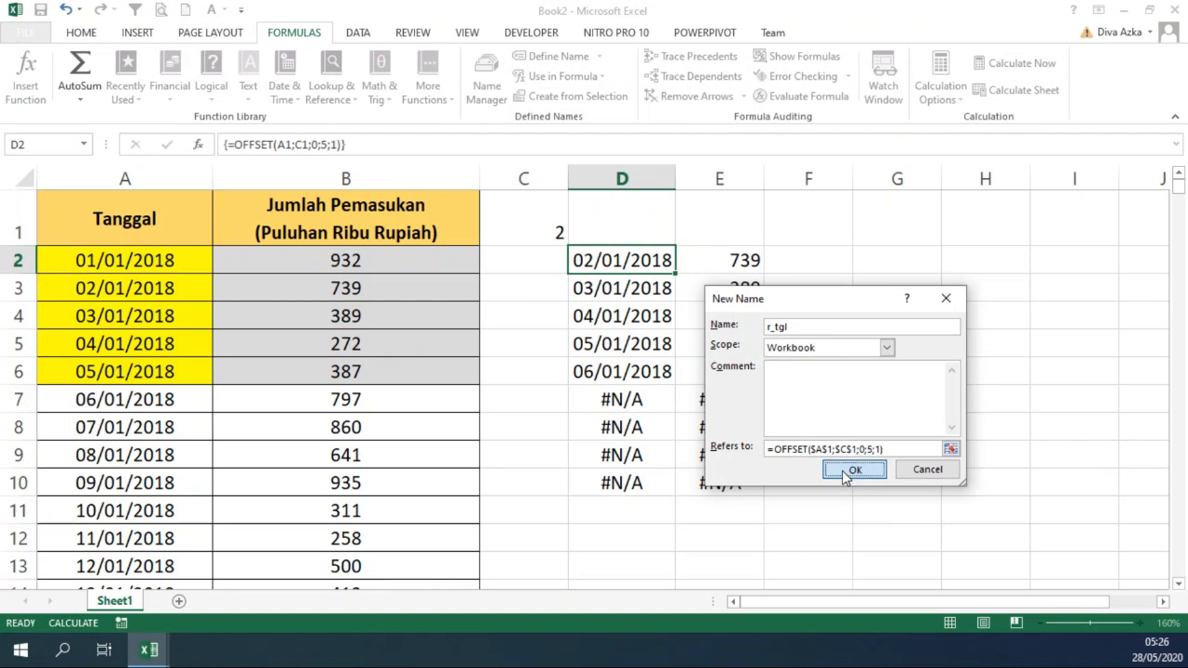
pyautogui.hotkey('ctrl', 'F3')
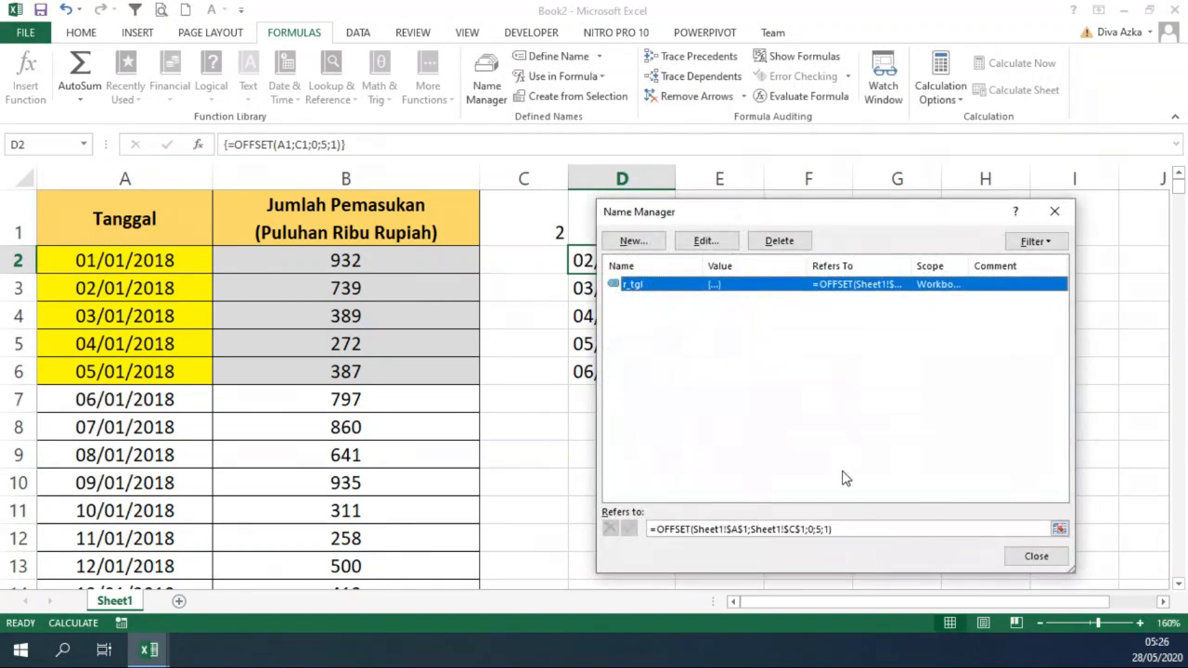
pyautogui.click(1054, 557)
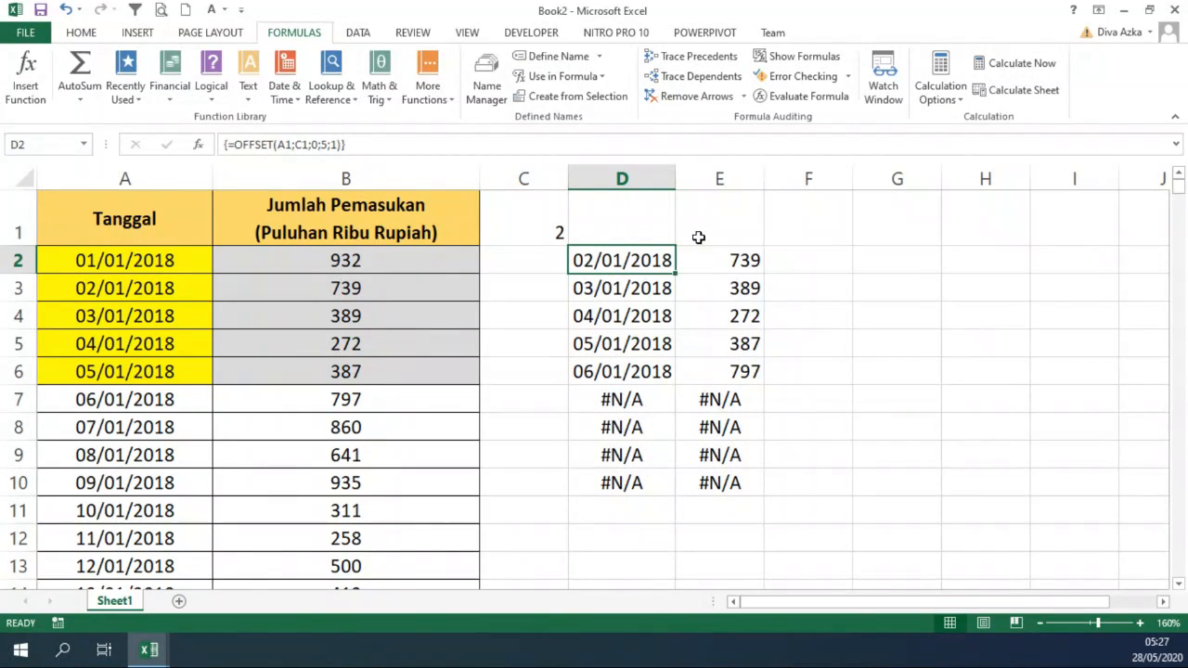
# Step: Copy the income OFFSET formula text from E2, keeping the cell's array formula intact
pyautogui.click(727, 259)
pyautogui.moveTo(345, 145); pyautogui.dragTo(163, 138)
pyautogui.hotkey('ctrl', 'c')
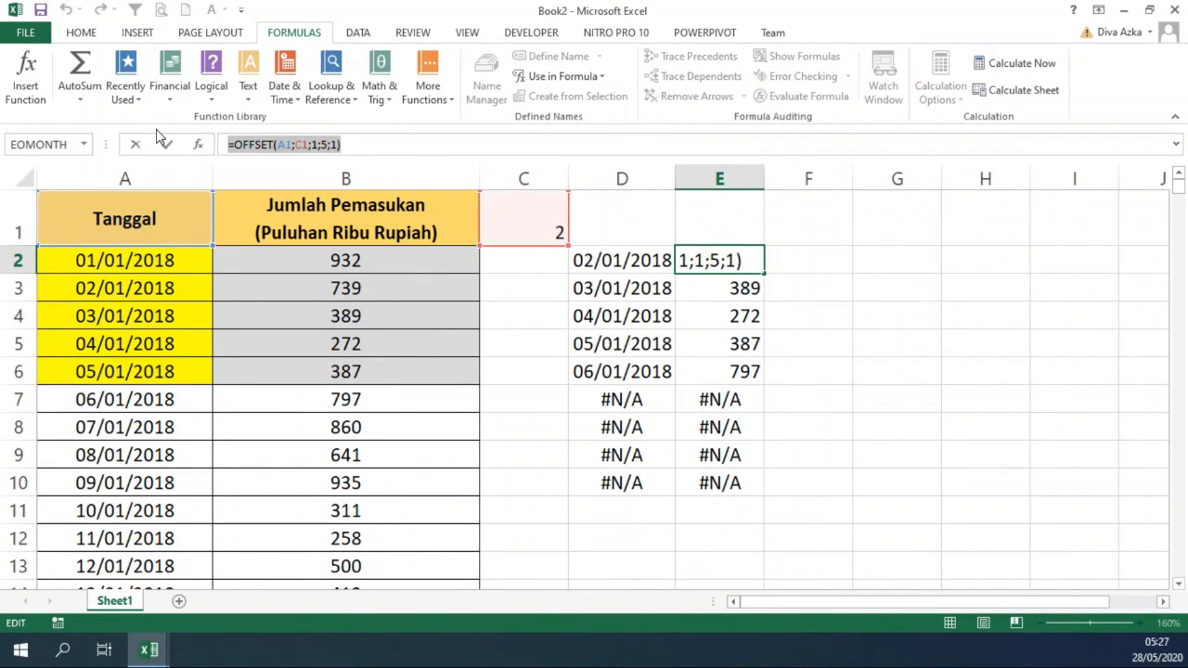
pyautogui.hotkey('ctrl', 'shift', 'Return')
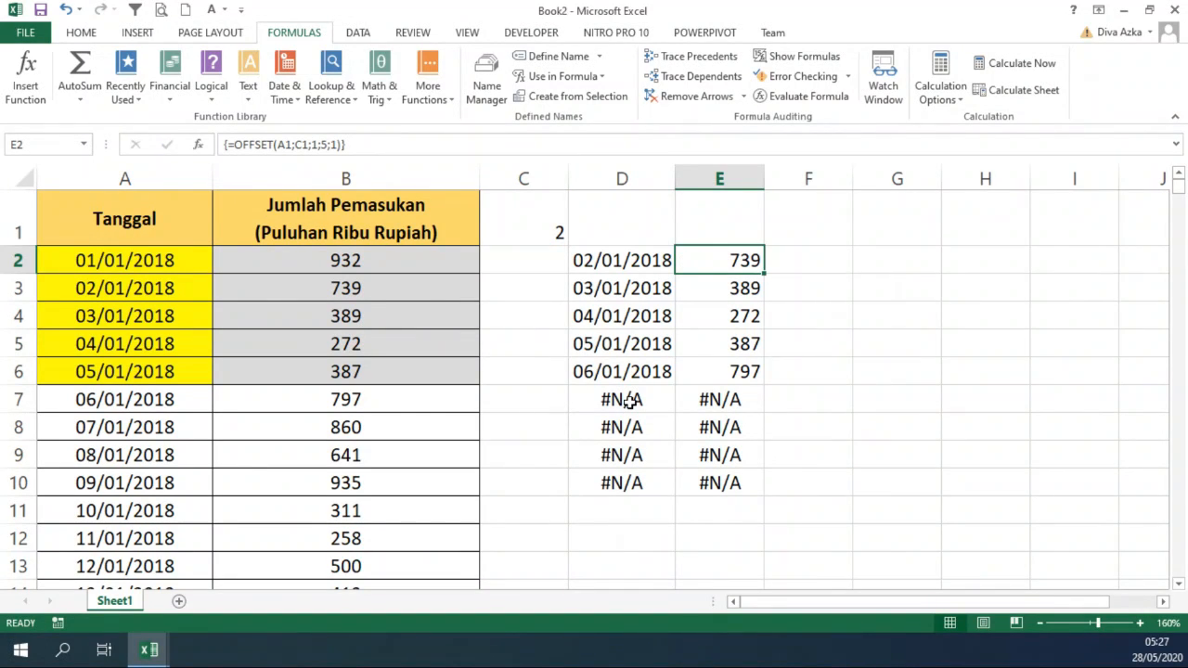
# Step: Define a new workbook name rg_jml with the copied income OFFSET formula as its reference
pyautogui.click(487, 83)
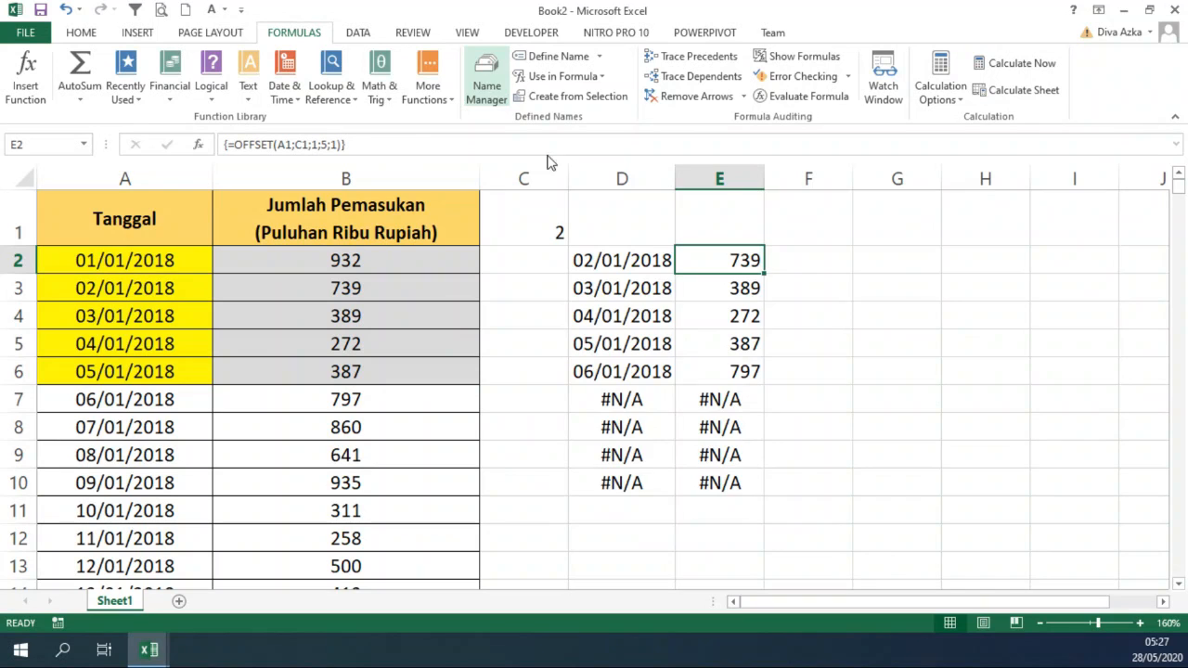
pyautogui.click(635, 241)
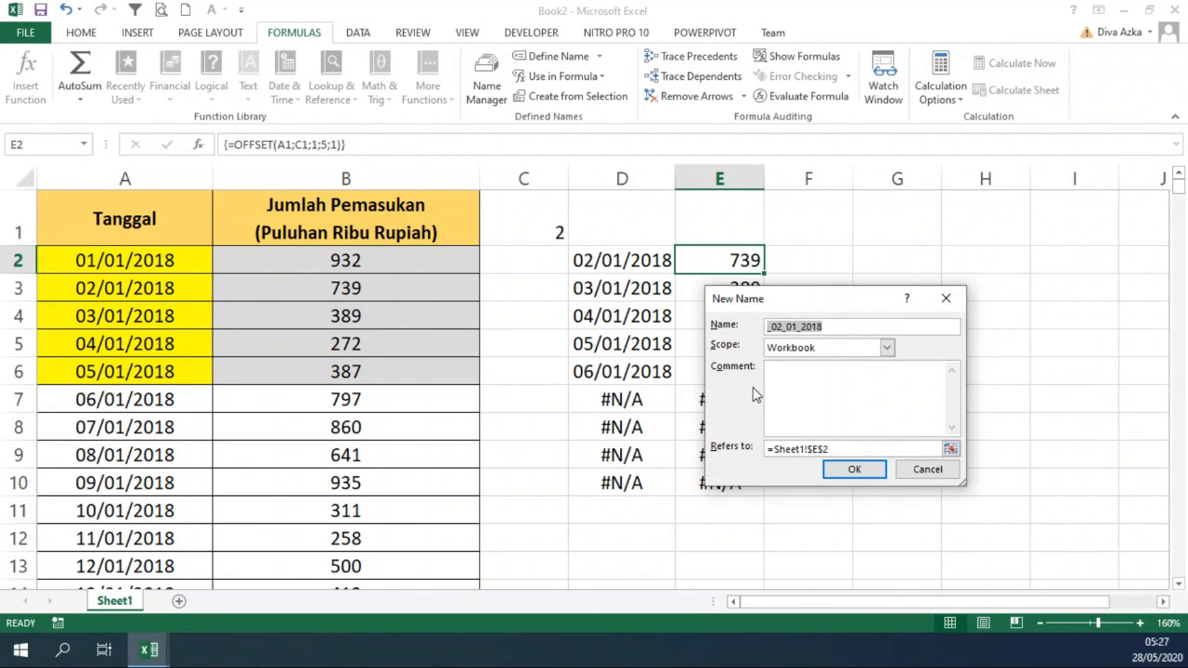
pyautogui.write('rg')
pyautogui.click(806, 449)
pyautogui.hotkey('ctrl', 'a')
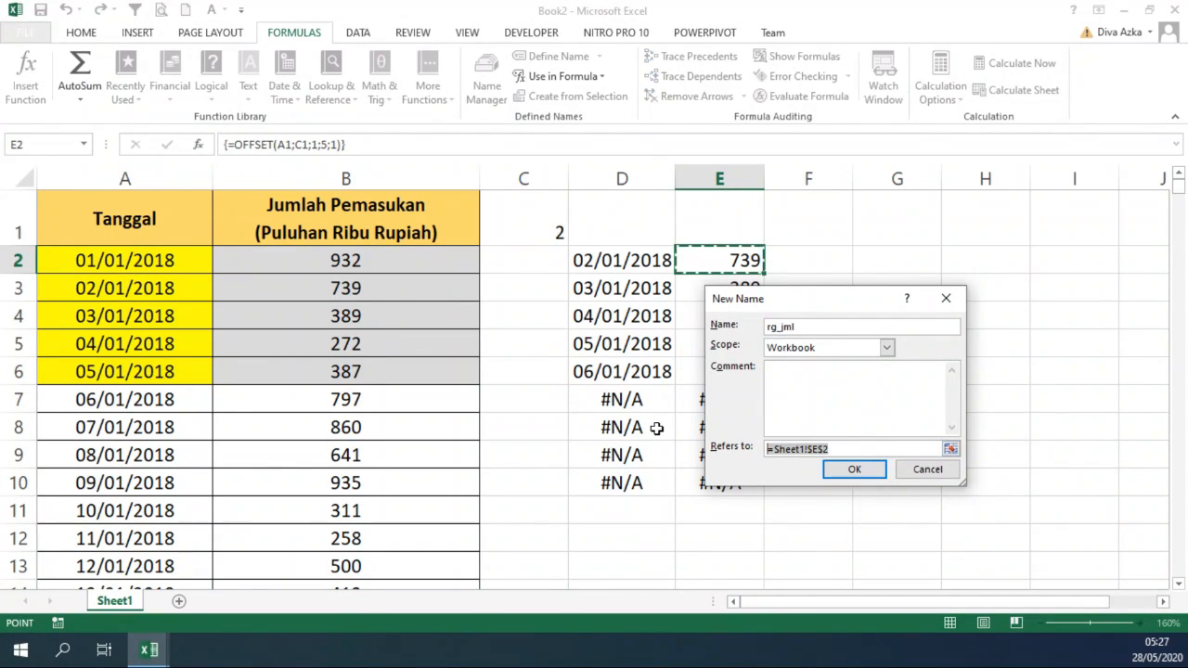
pyautogui.hotkey('ctrl', 'v')
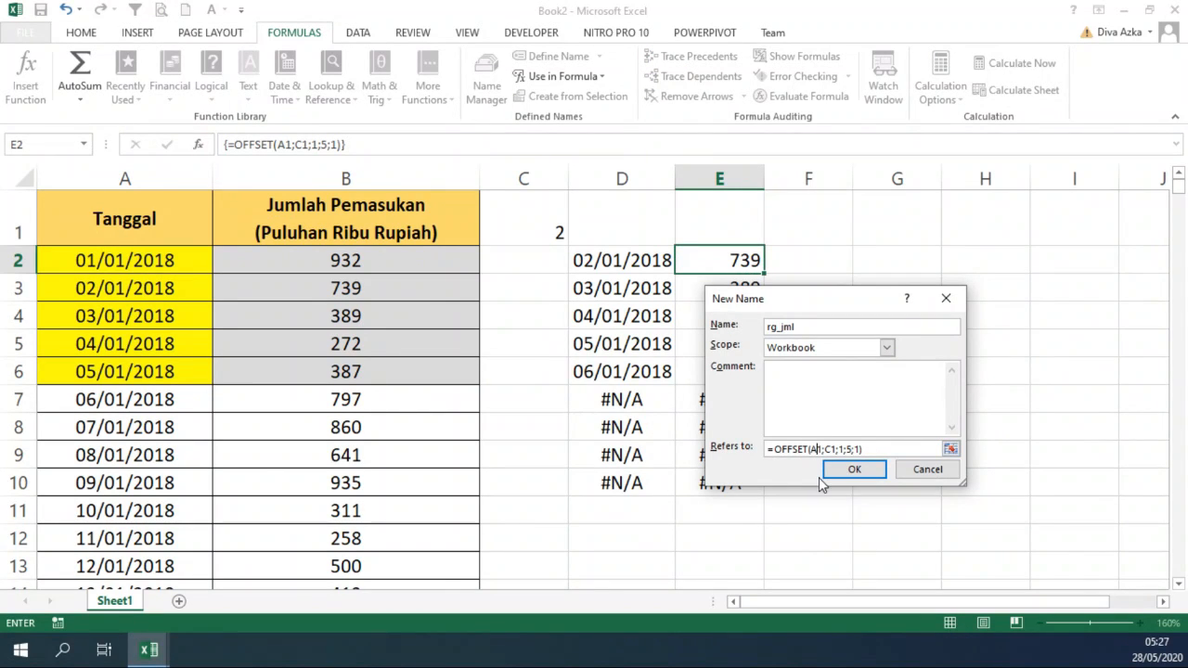
# Step: Make the A1 and C1 references in rg_jml's formula absolute, giving =OFFSET($A$1;$C$1;1;5;1), and save the name
pyautogui.press('F4')
pyautogui.press('Right')
pyautogui.press('Right')
pyautogui.press('F4')
pyautogui.click(848, 473)
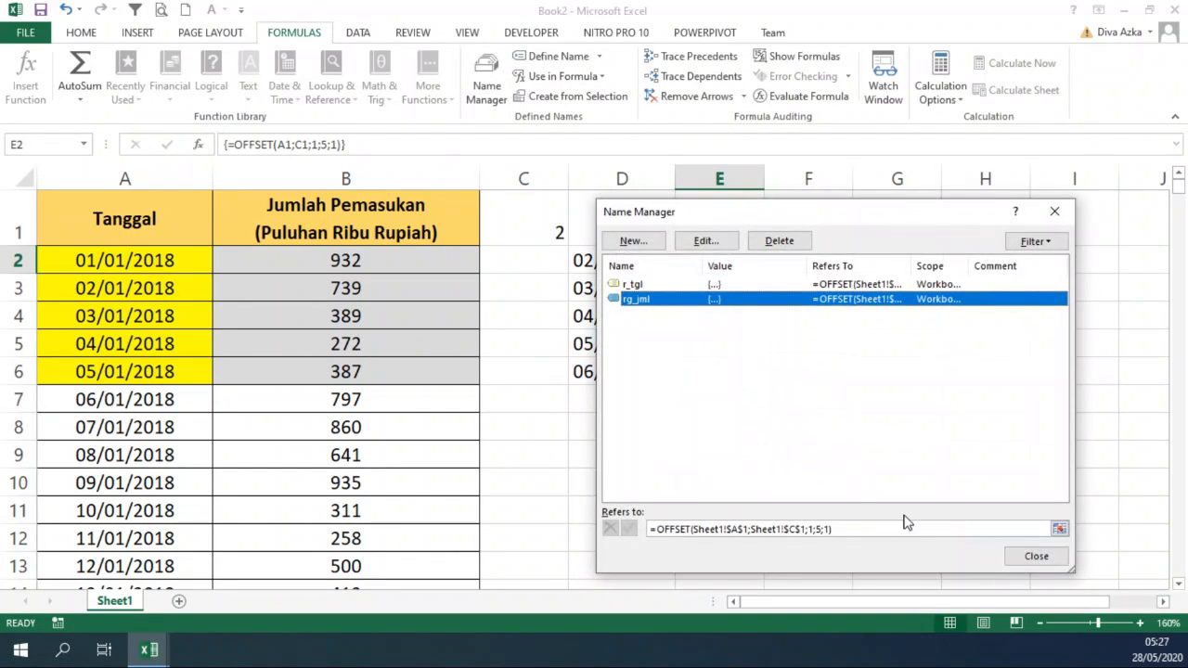
pyautogui.click(1041, 557)
# Step: Clear the helper OFFSET formulas from columns D and E
pyautogui.click(887, 425)
pyautogui.moveTo(635, 176); pyautogui.dragTo(695, 186)
pyautogui.press('Delete')
pyautogui.click(658, 306)
pyautogui.click(638, 264)
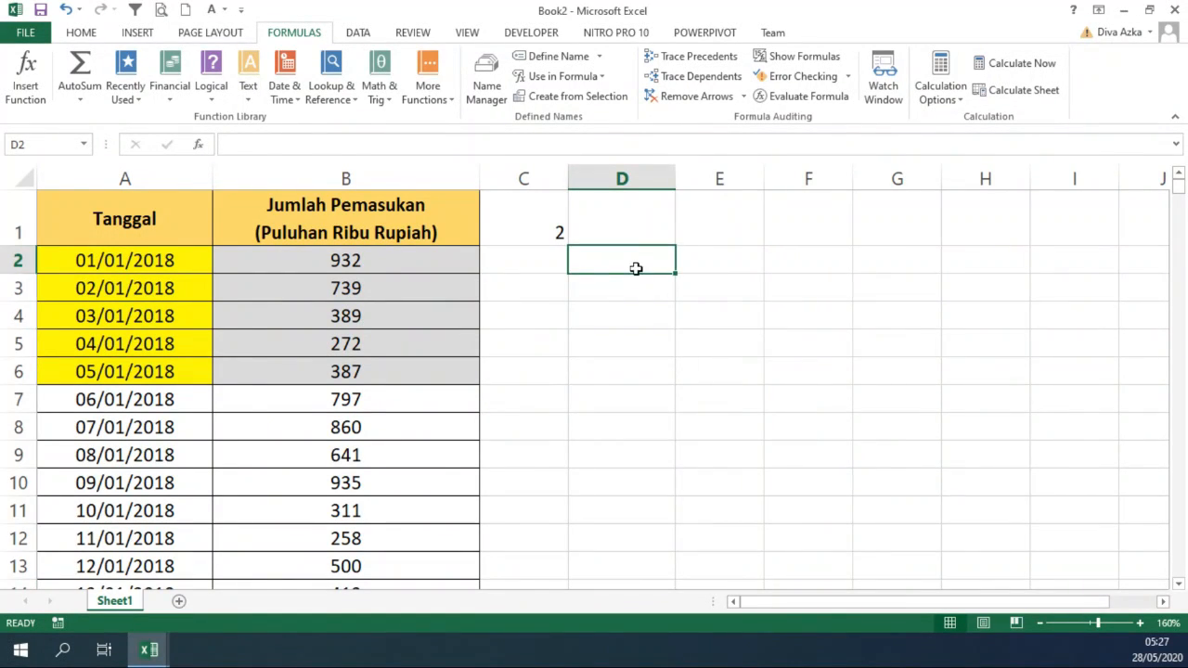
# Step: Insert a column chart from A1:B6 and place it beside the data table, starting at column D below row 1
pyautogui.moveTo(127, 211); pyautogui.dragTo(341, 360)
pyautogui.click(139, 33)
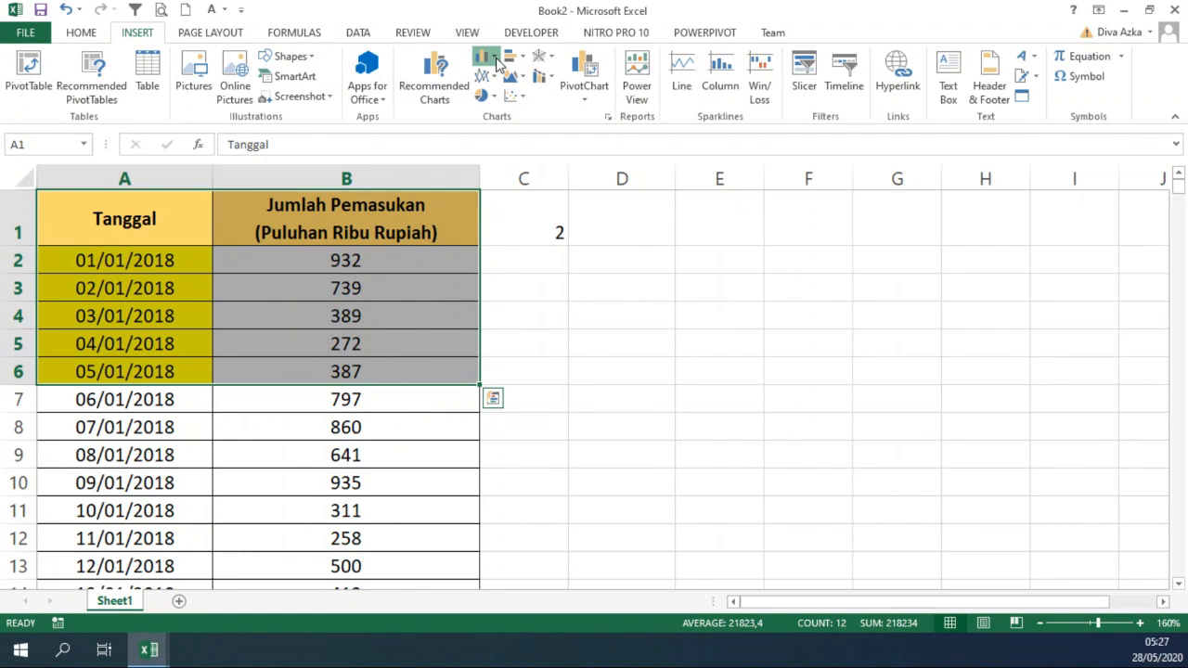
pyautogui.click(497, 63)
pyautogui.click(501, 177)
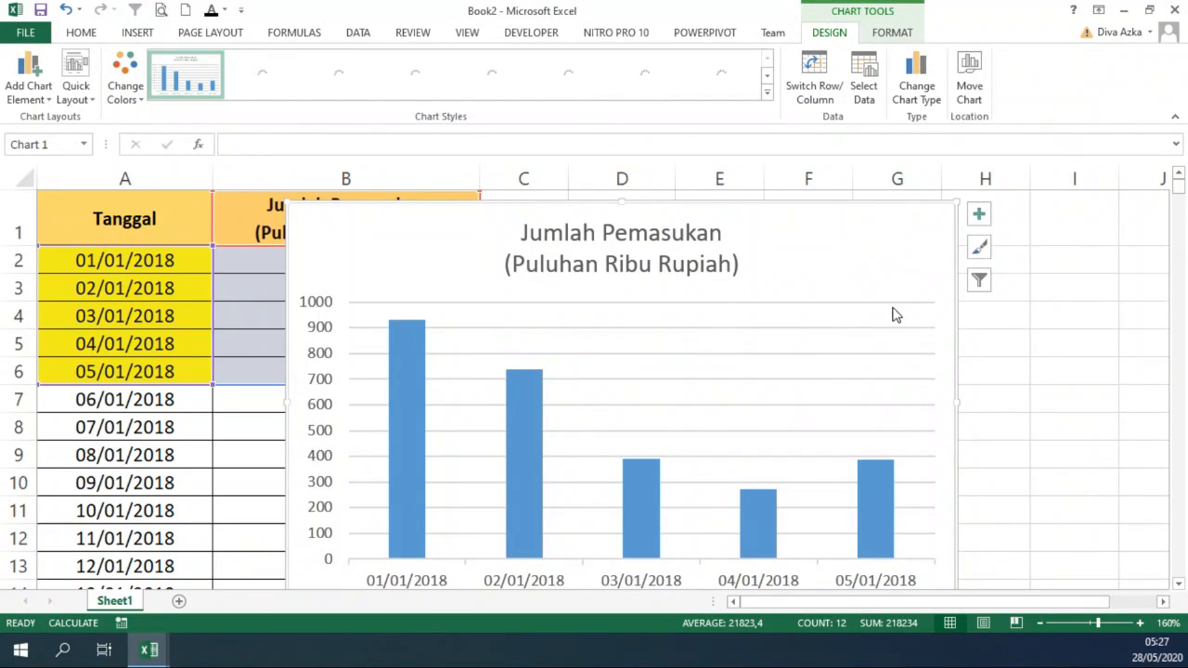
pyautogui.scroll(-2, 815, 322)
pyautogui.moveTo(765, 242); pyautogui.dragTo(1001, 284)
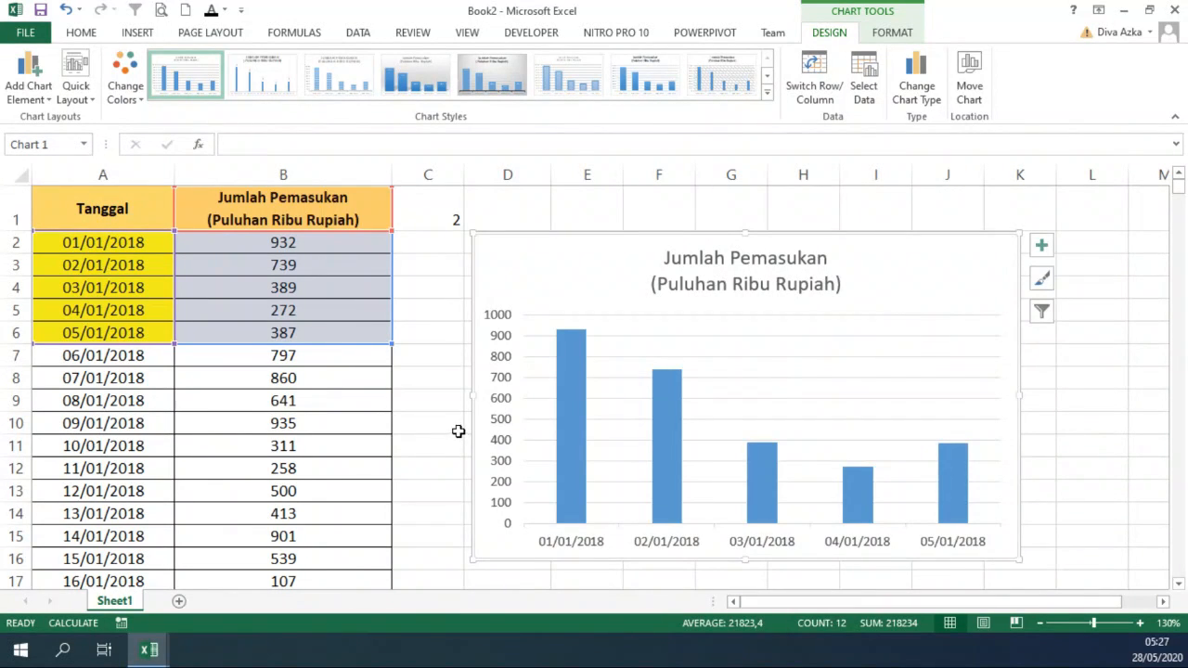
pyautogui.click(433, 421)
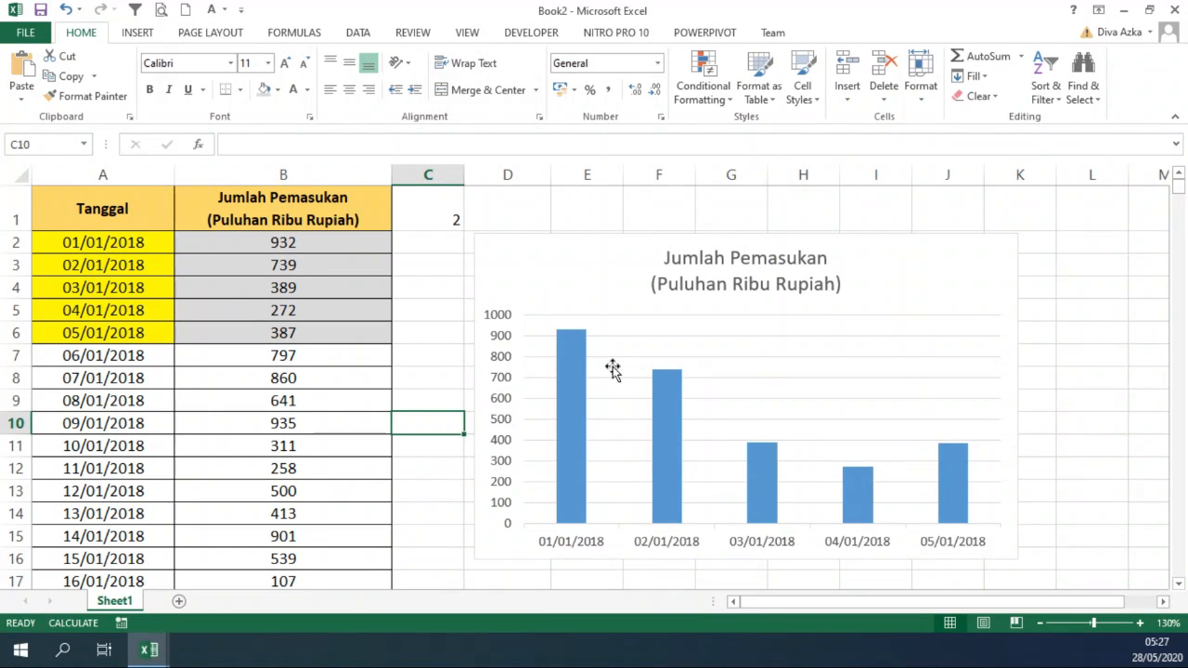
# Step: Set the chart's Jumlah Pemasukan series values to =Book2!rg_jml
pyautogui.click(594, 274)
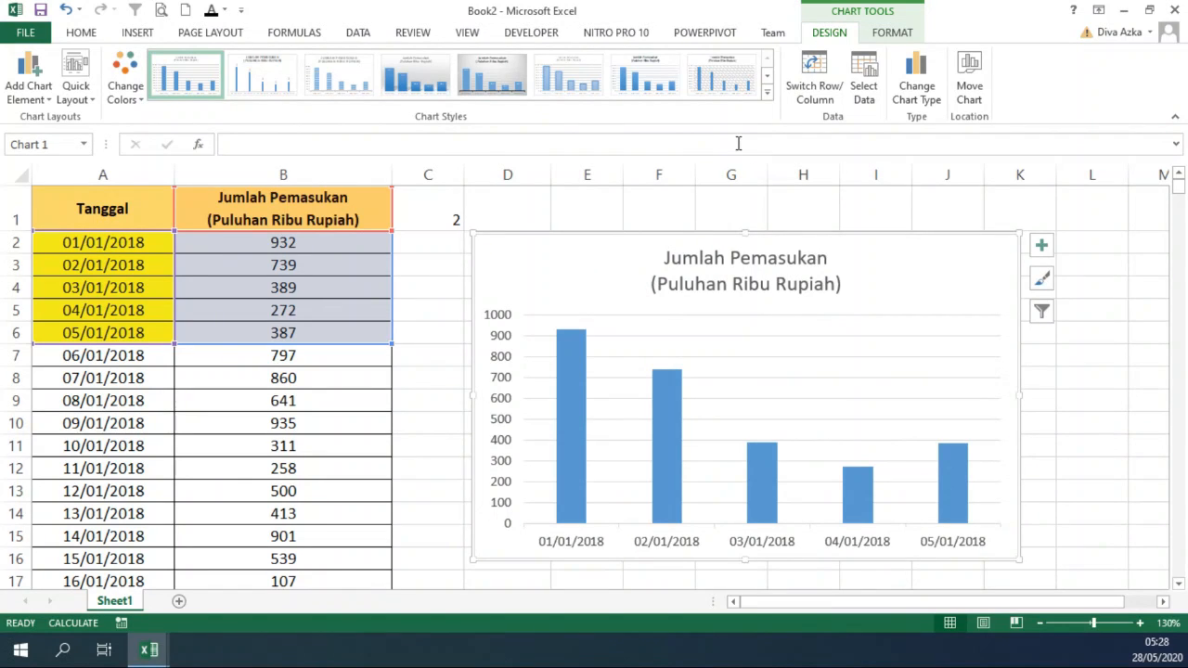
pyautogui.click(876, 73)
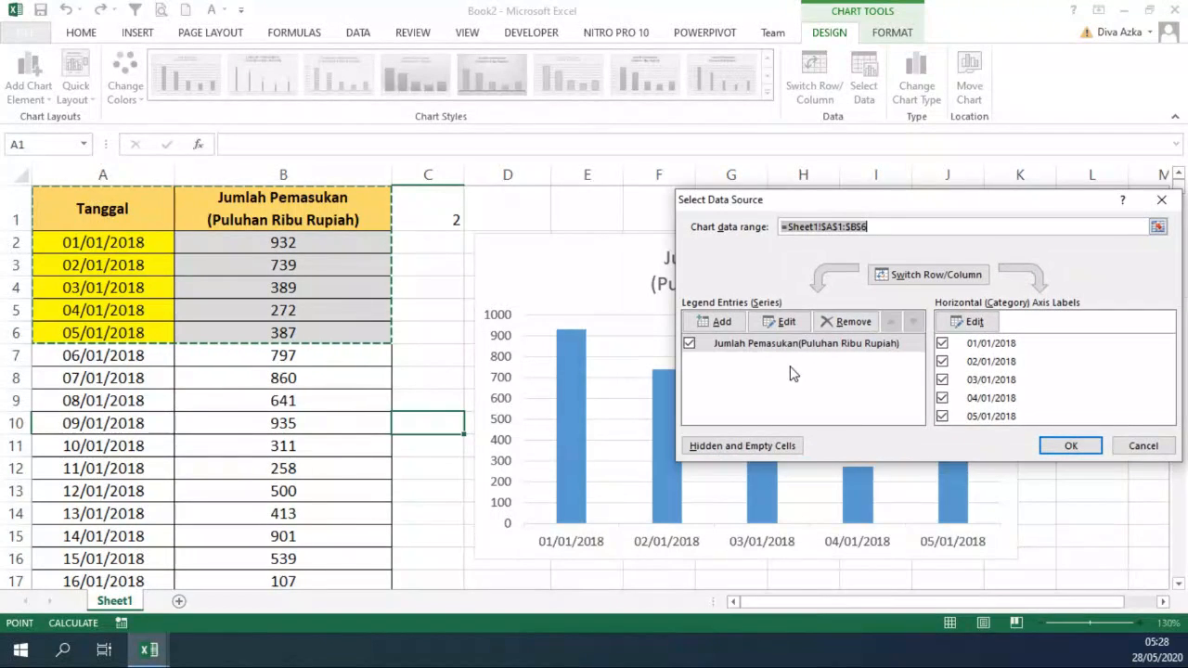
pyautogui.click(802, 346)
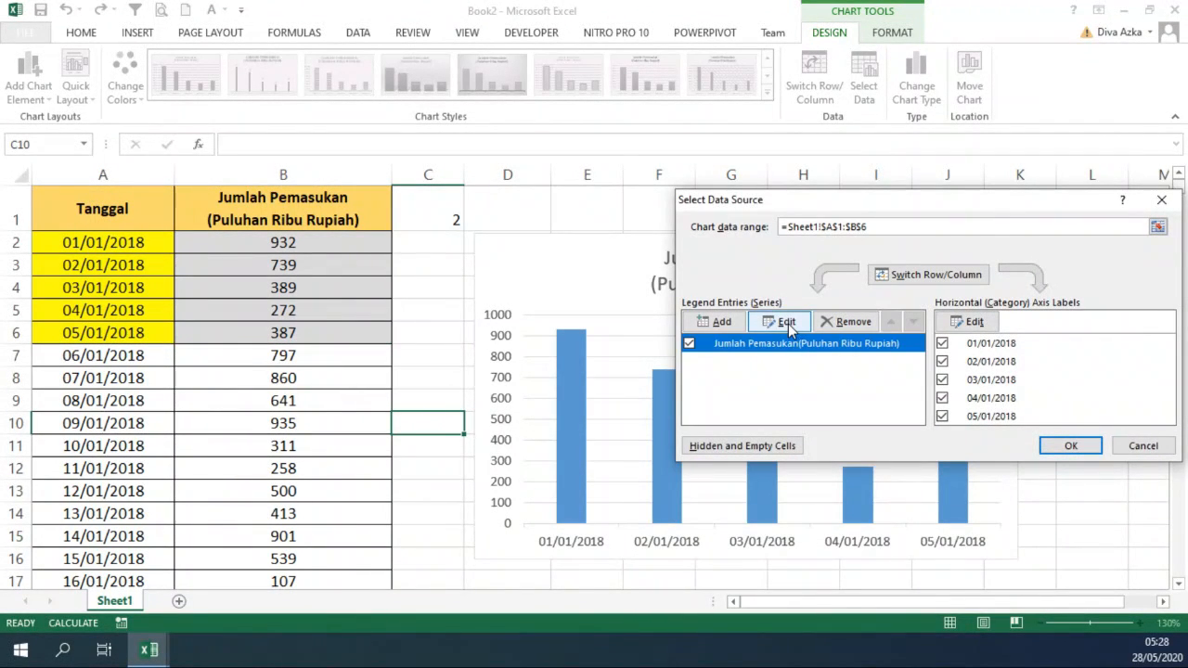
pyautogui.click(787, 325)
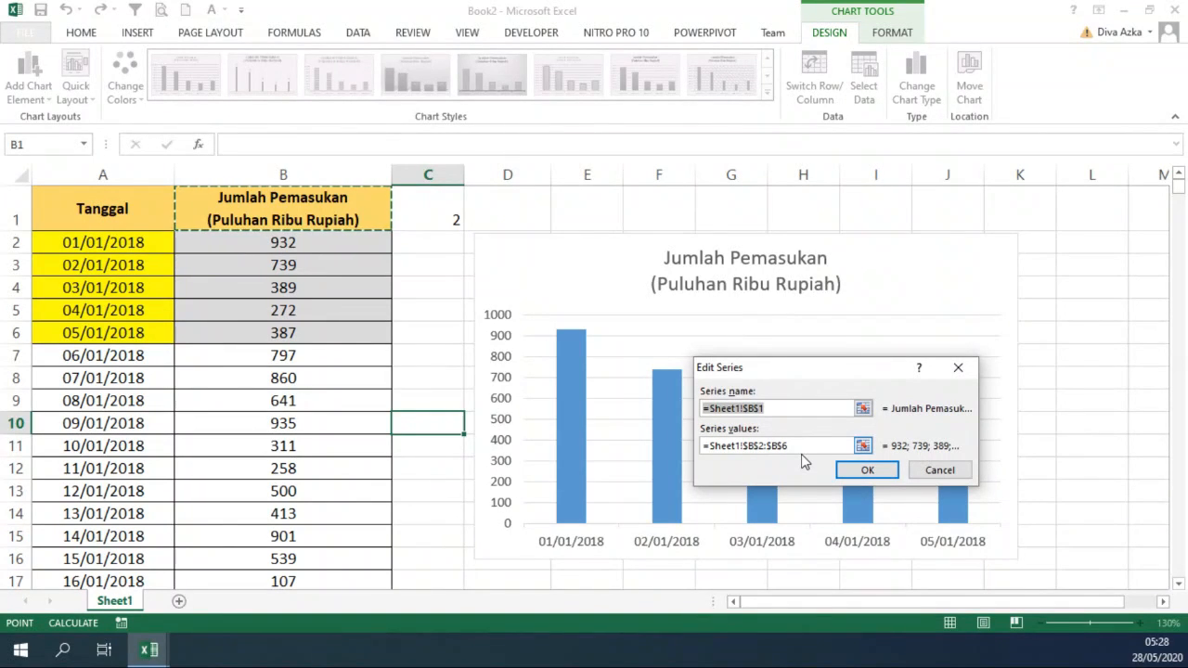
pyautogui.press('Tab')
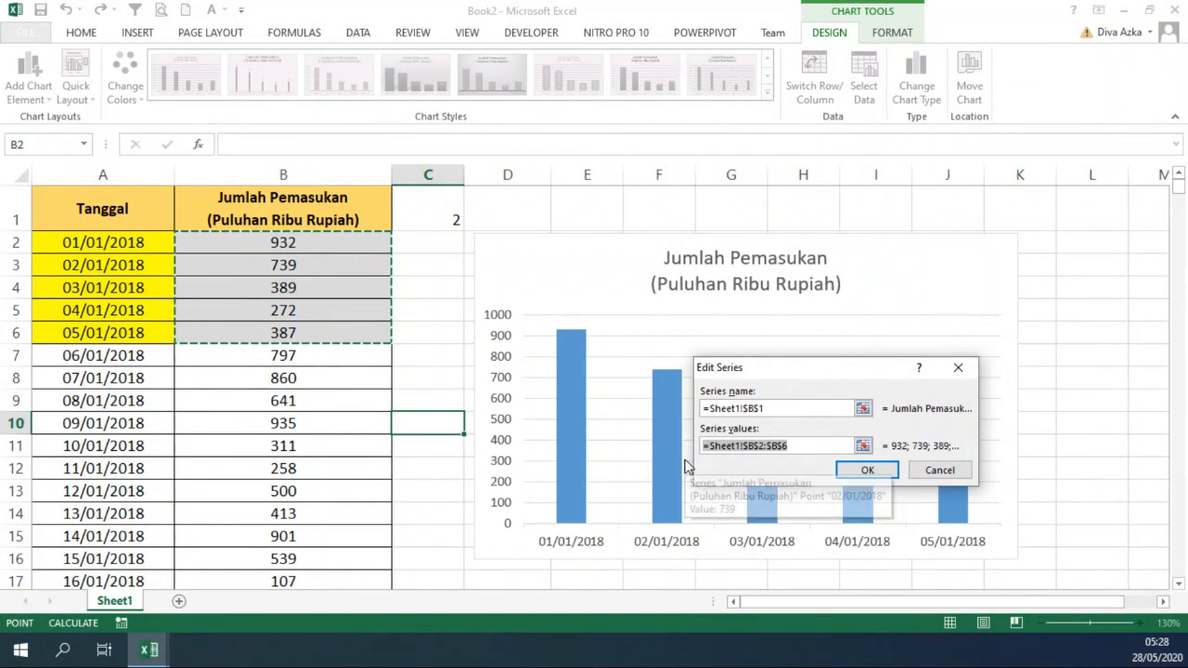
pyautogui.write('=B')
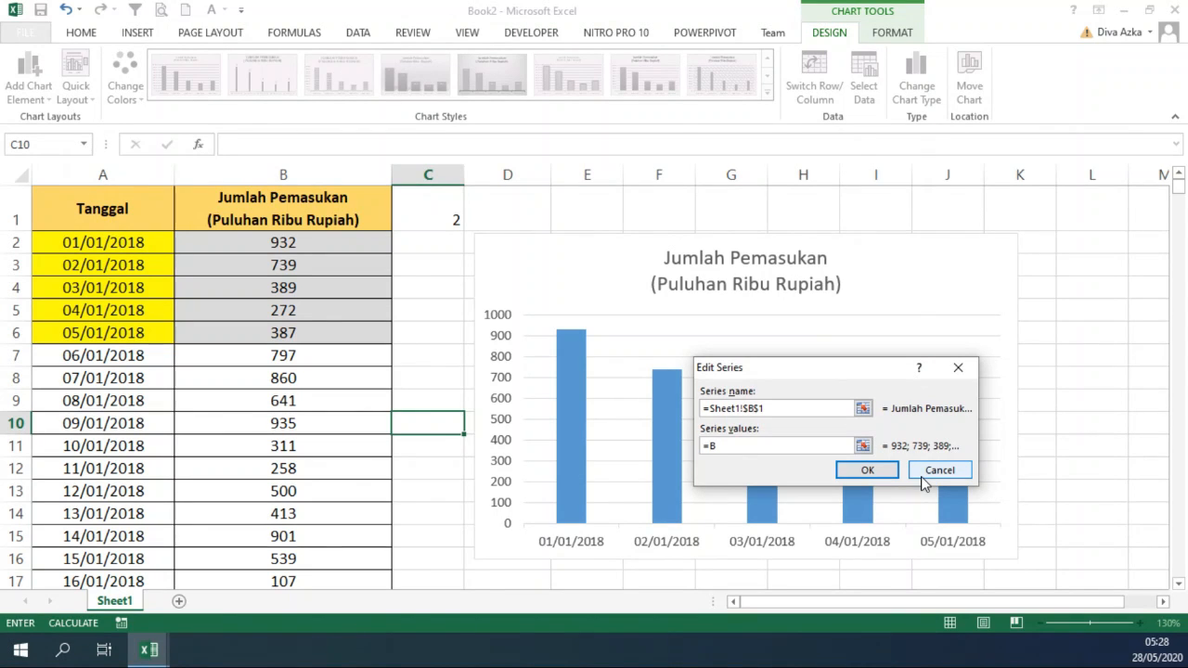
pyautogui.write('ook2!rg_jml')
pyautogui.click(854, 471)
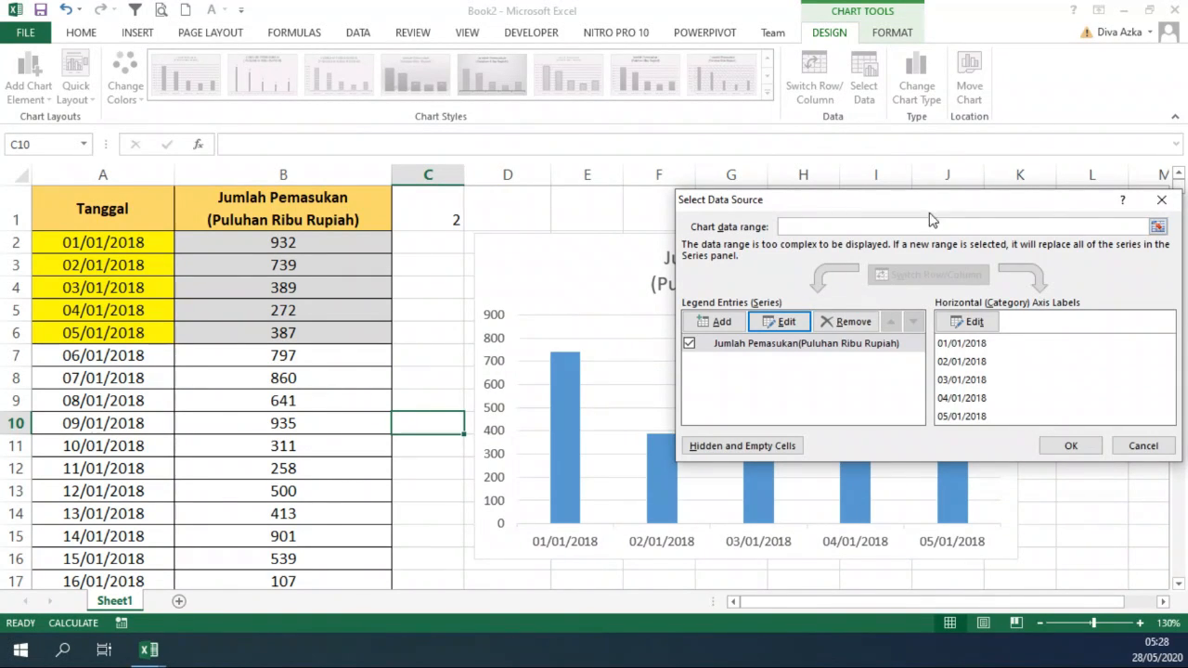
# Step: Try to set the chart's horizontal axis label range to =Book2!rg_tgl
pyautogui.moveTo(930, 202); pyautogui.dragTo(815, 205)
pyautogui.click(859, 325)
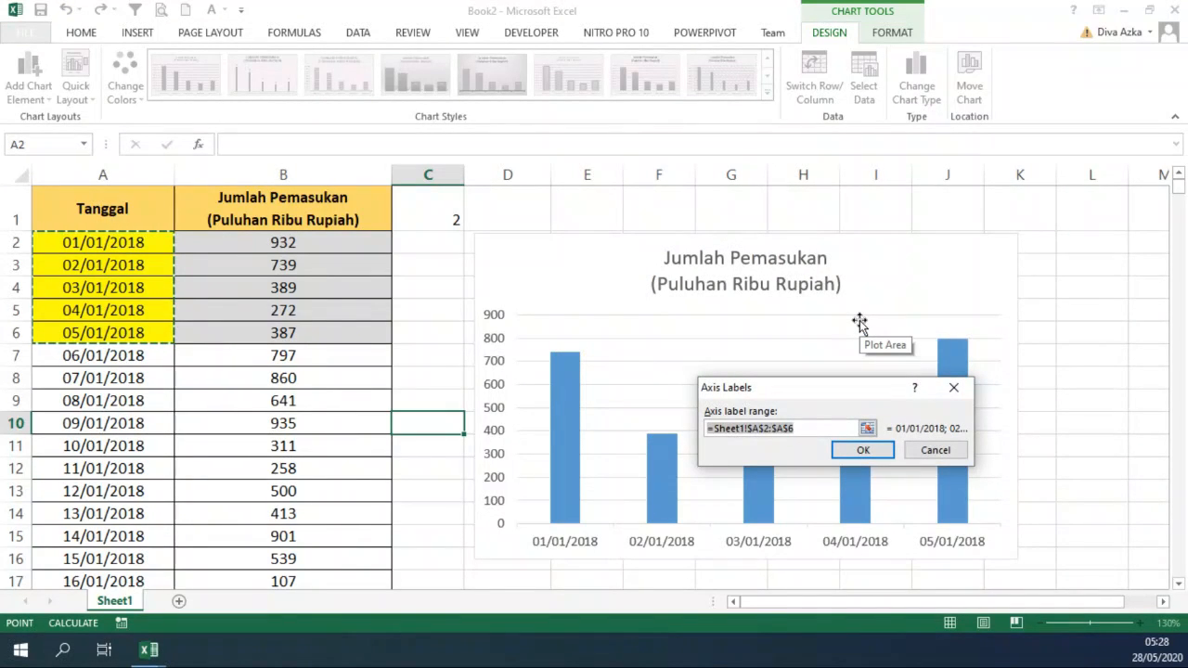
pyautogui.write('=Book2!rg_tgl')
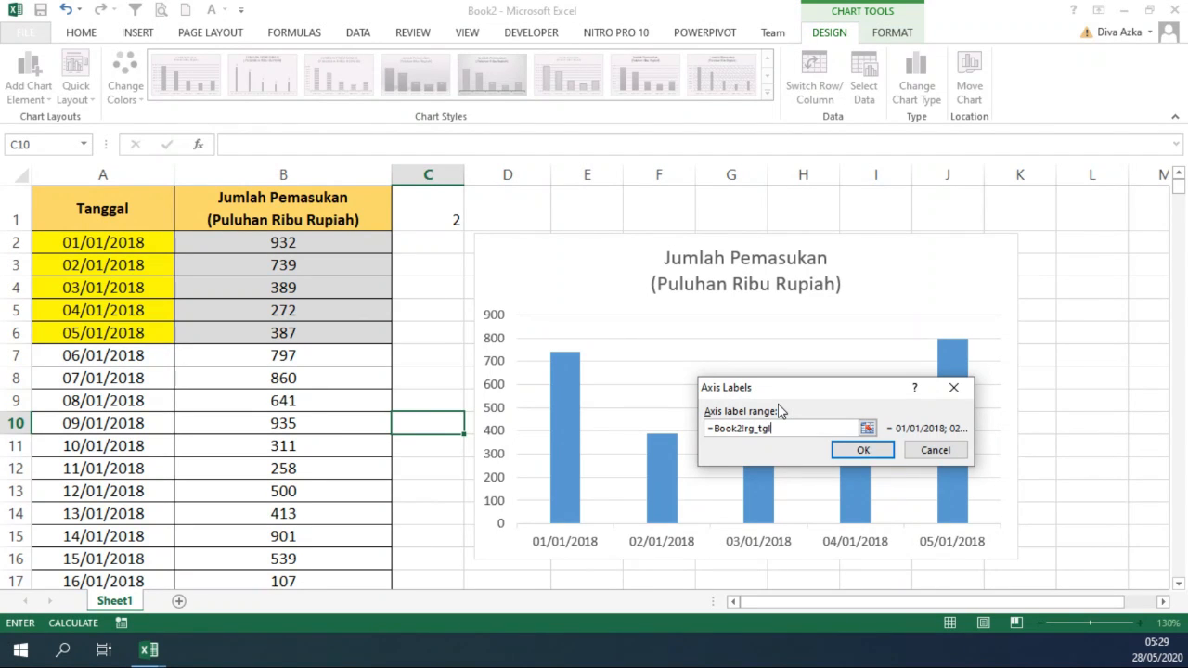
pyautogui.click(866, 450)
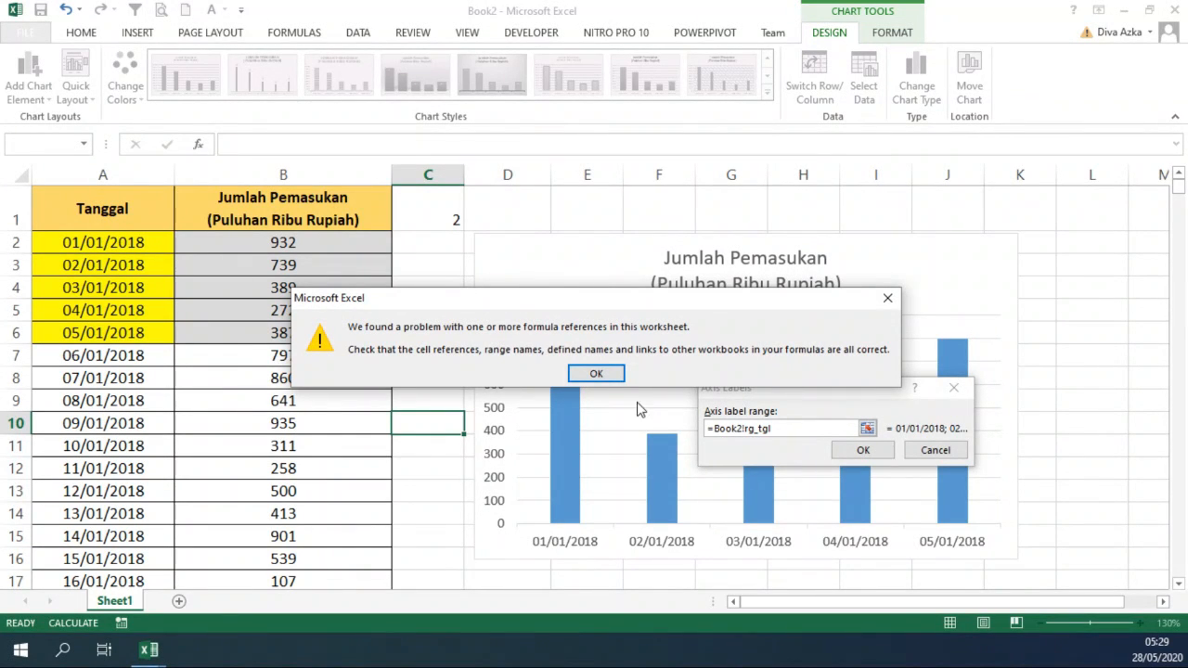
pyautogui.click(594, 373)
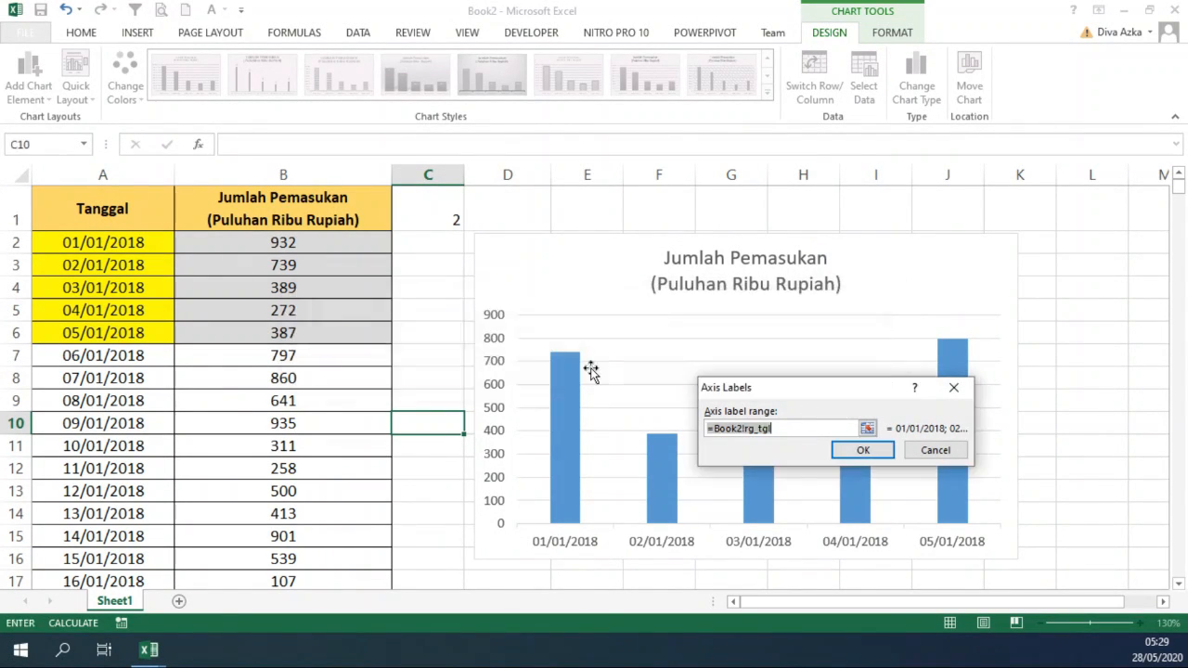
pyautogui.click(929, 451)
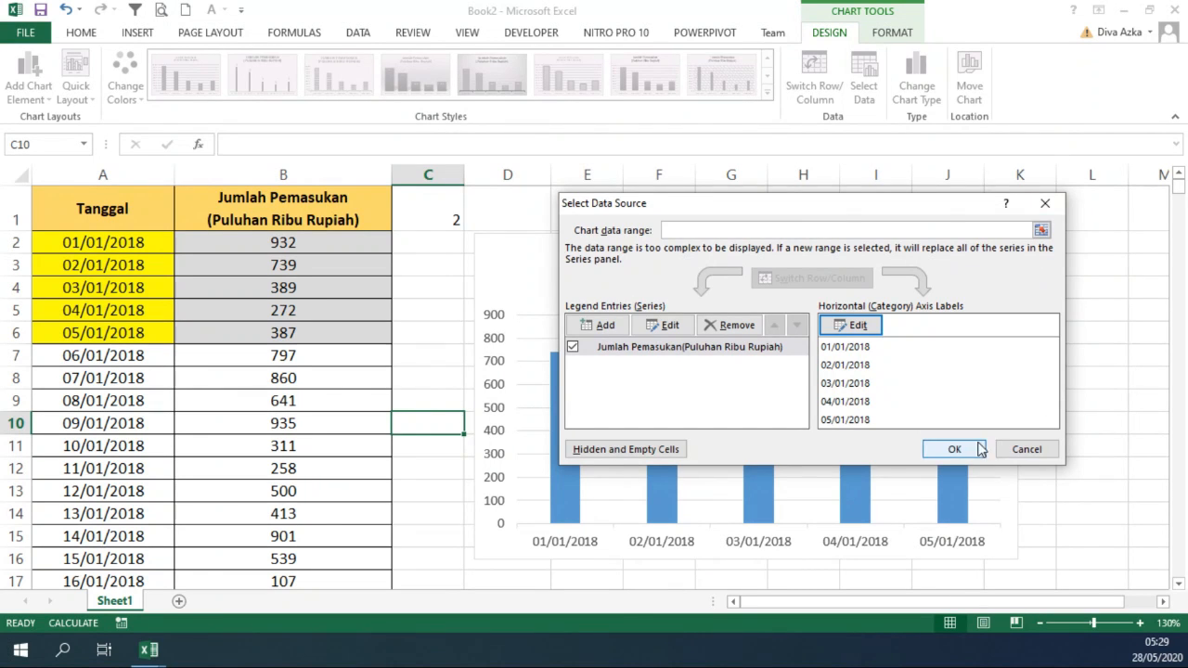
# Step: Accept the chart's data source and rename the defined name r_tgl to rg_tgl
pyautogui.click(972, 451)
pyautogui.click(416, 264)
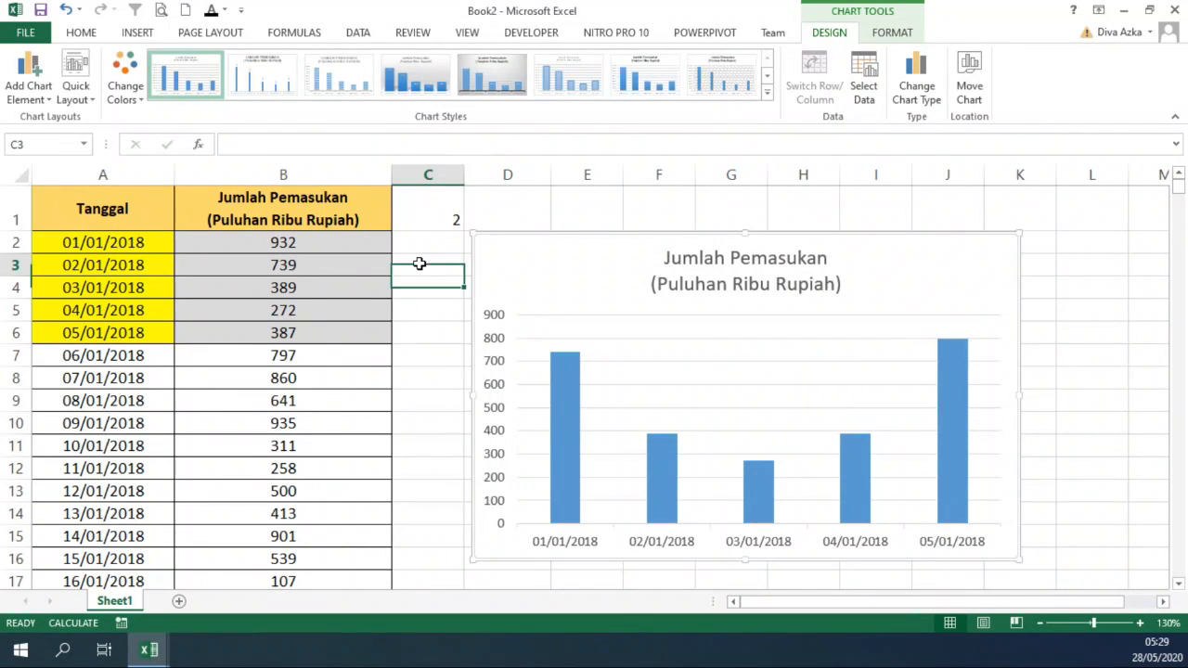
pyautogui.click(294, 33)
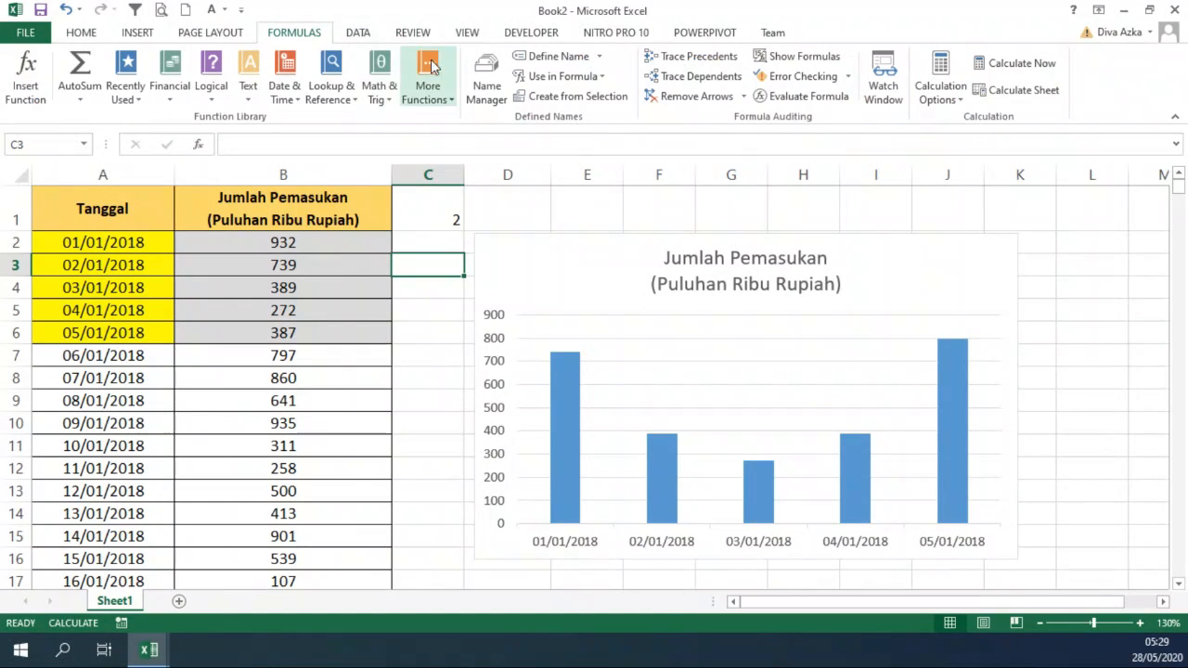
pyautogui.click(483, 79)
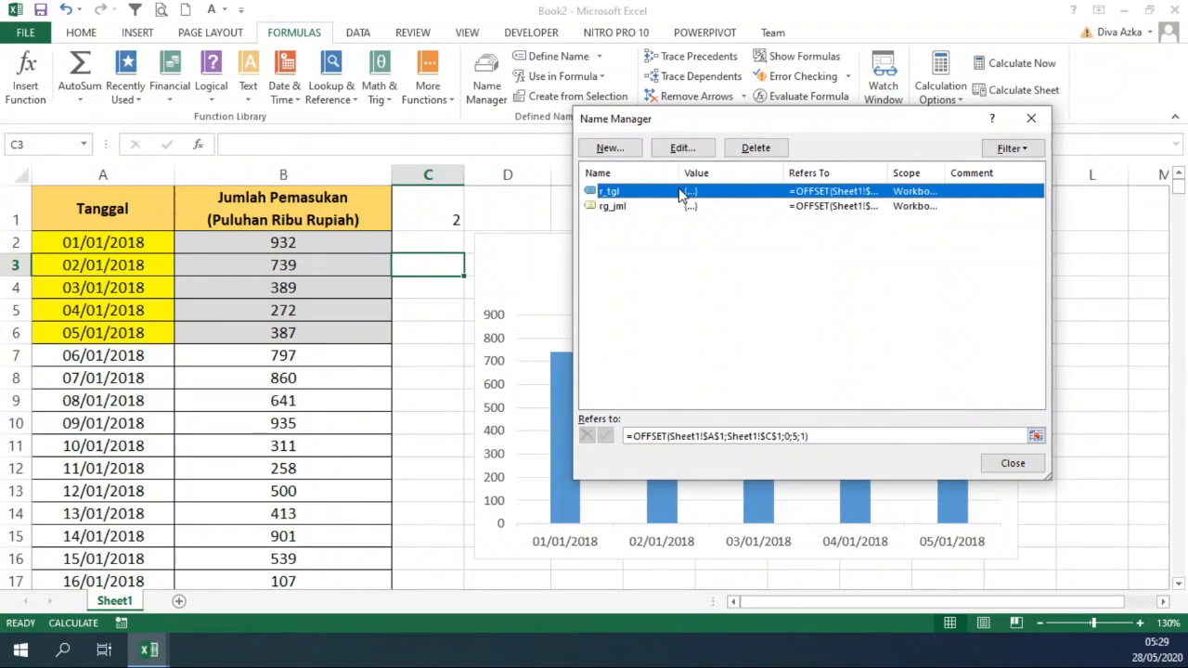
pyautogui.click(682, 150)
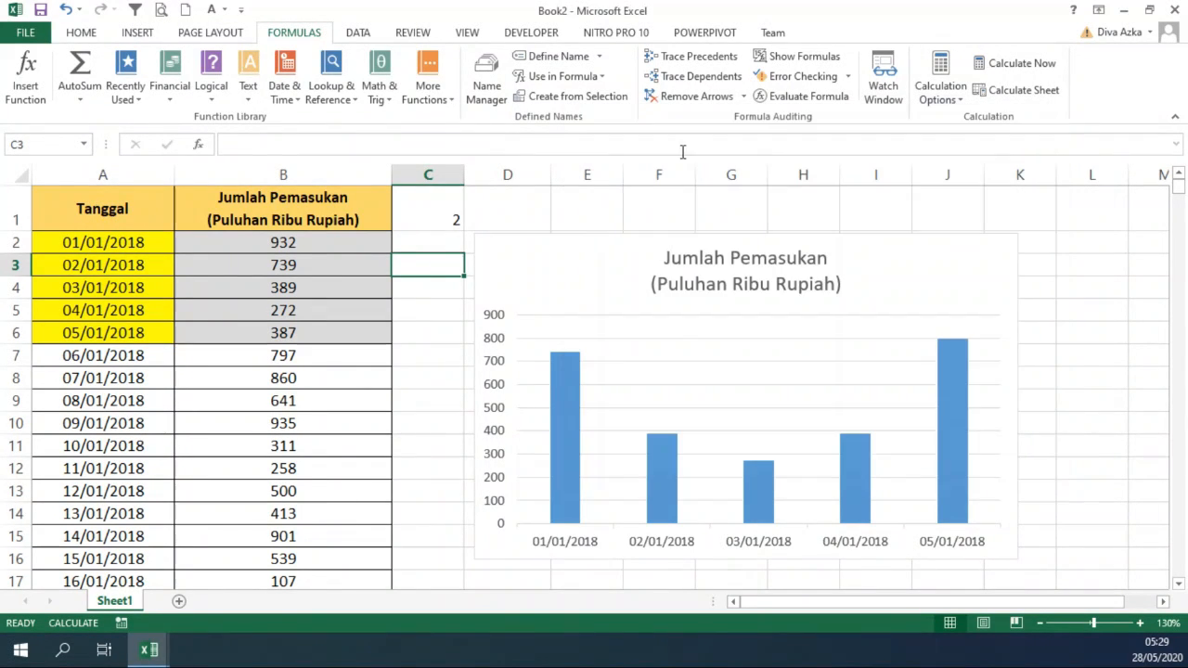
pyautogui.click(749, 234)
pyautogui.write('g_tgl')
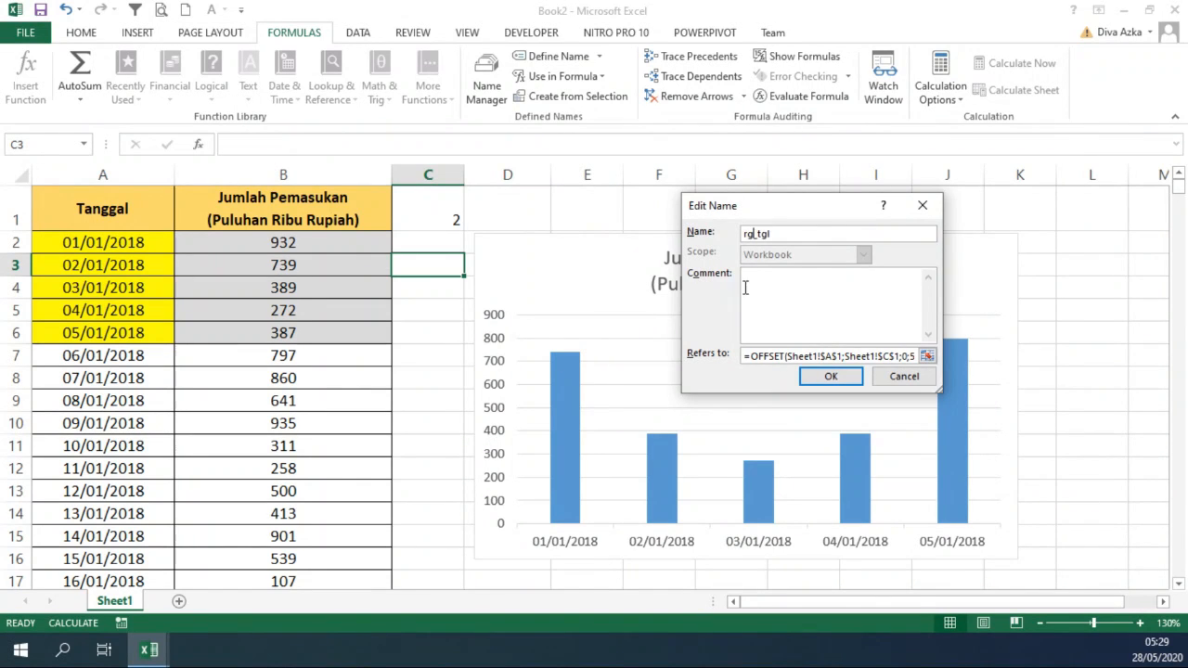
pyautogui.click(830, 376)
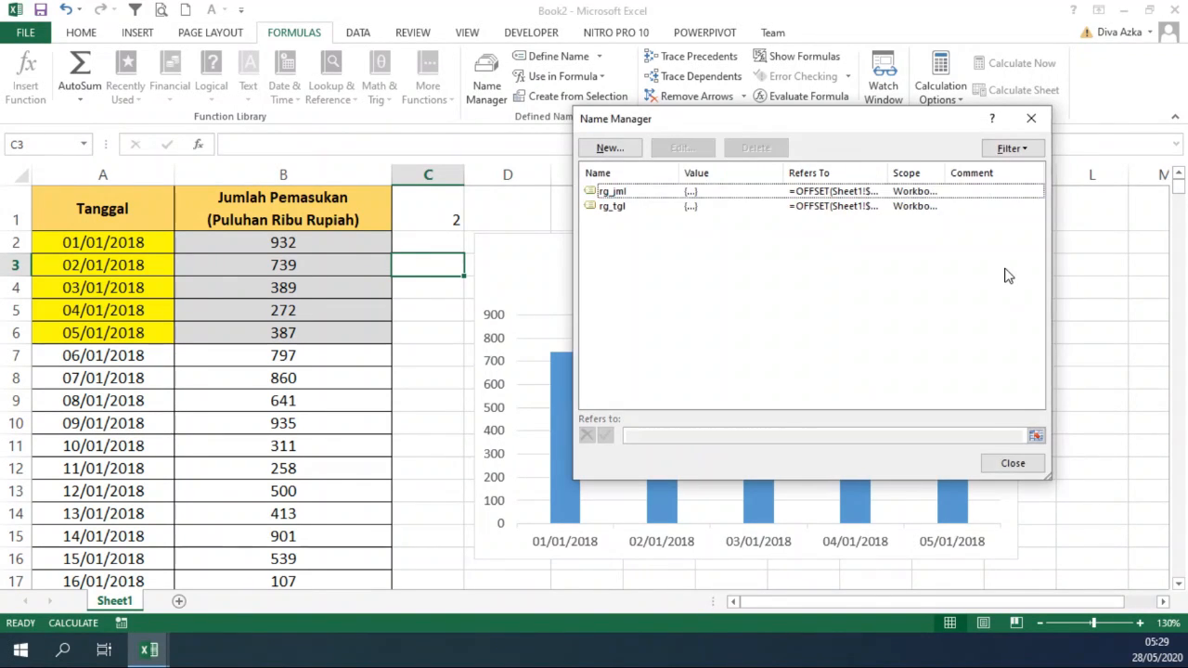
pyautogui.click(1012, 463)
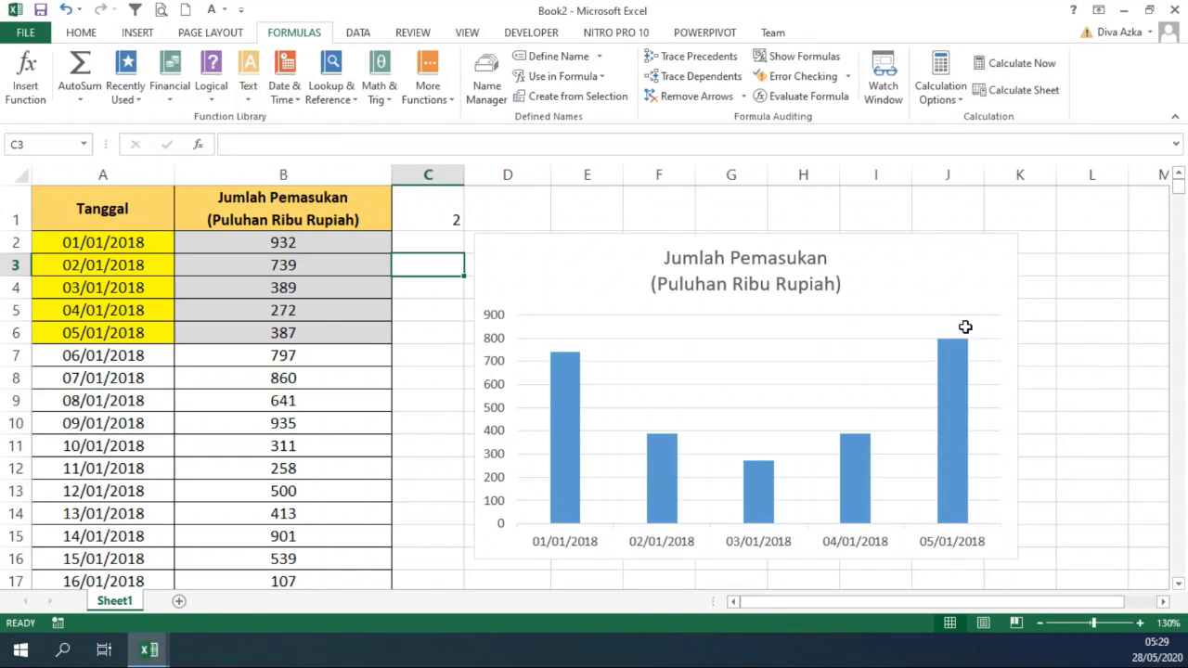
# Step: Point the income chart's horizontal category labels to the defined name with =Book2!rg_tgl
pyautogui.click(835, 225)
pyautogui.click(678, 239)
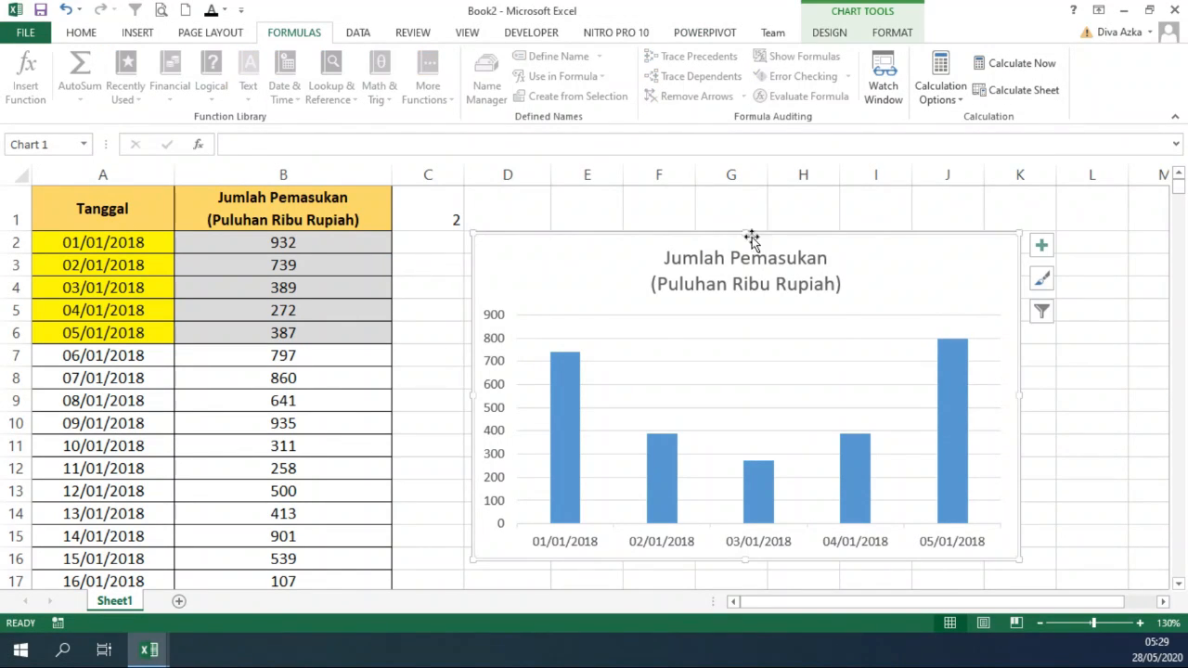
pyautogui.click(847, 35)
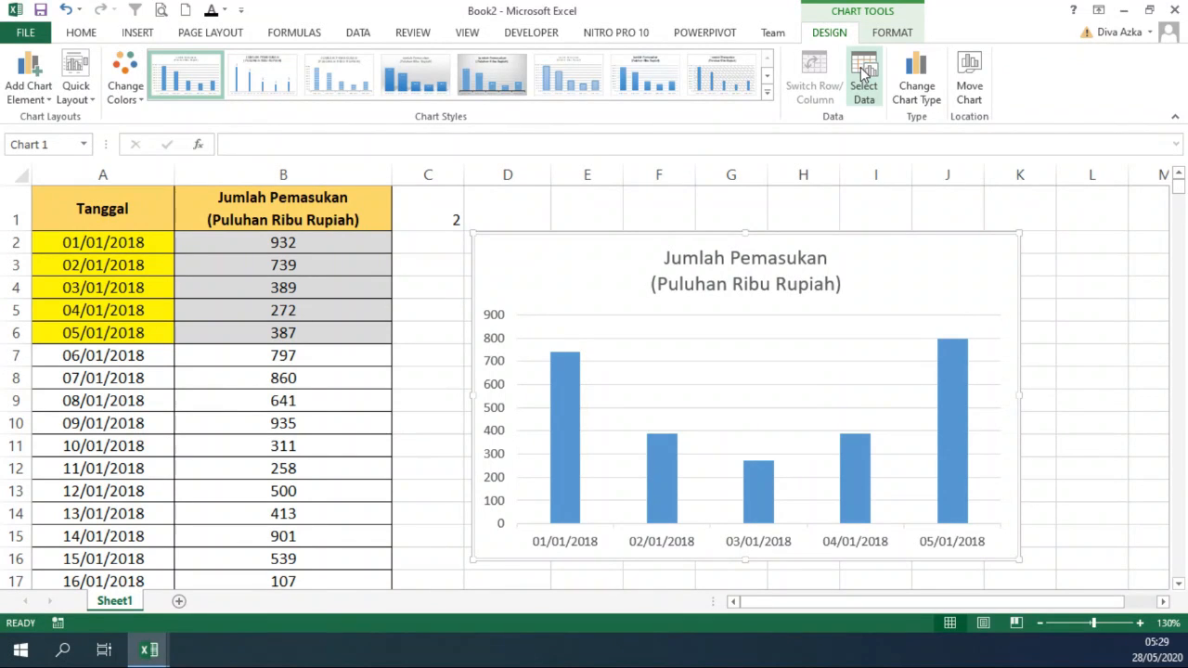
pyautogui.click(863, 79)
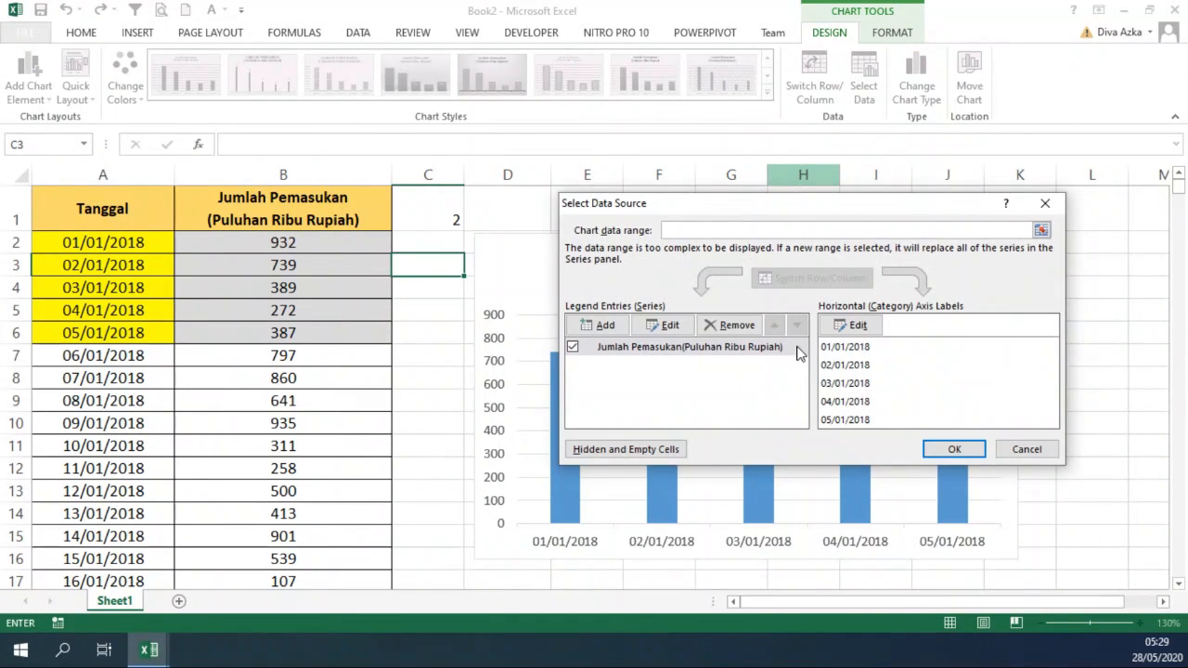
pyautogui.click(857, 326)
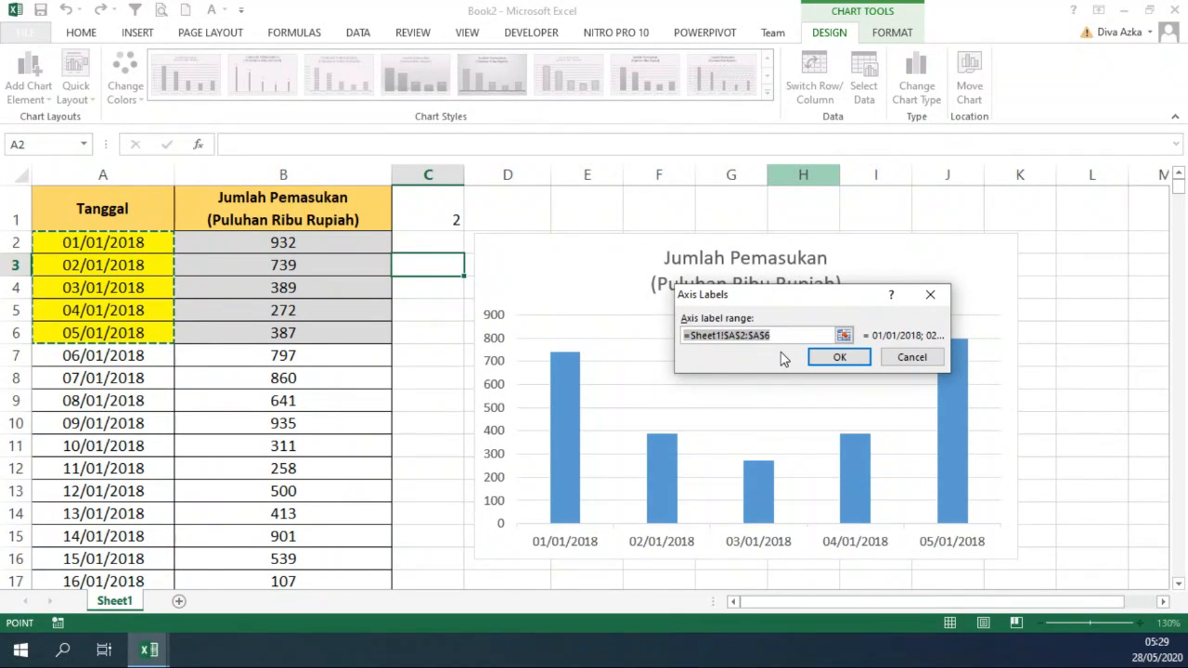
pyautogui.write('=Book2!rg_tgl')
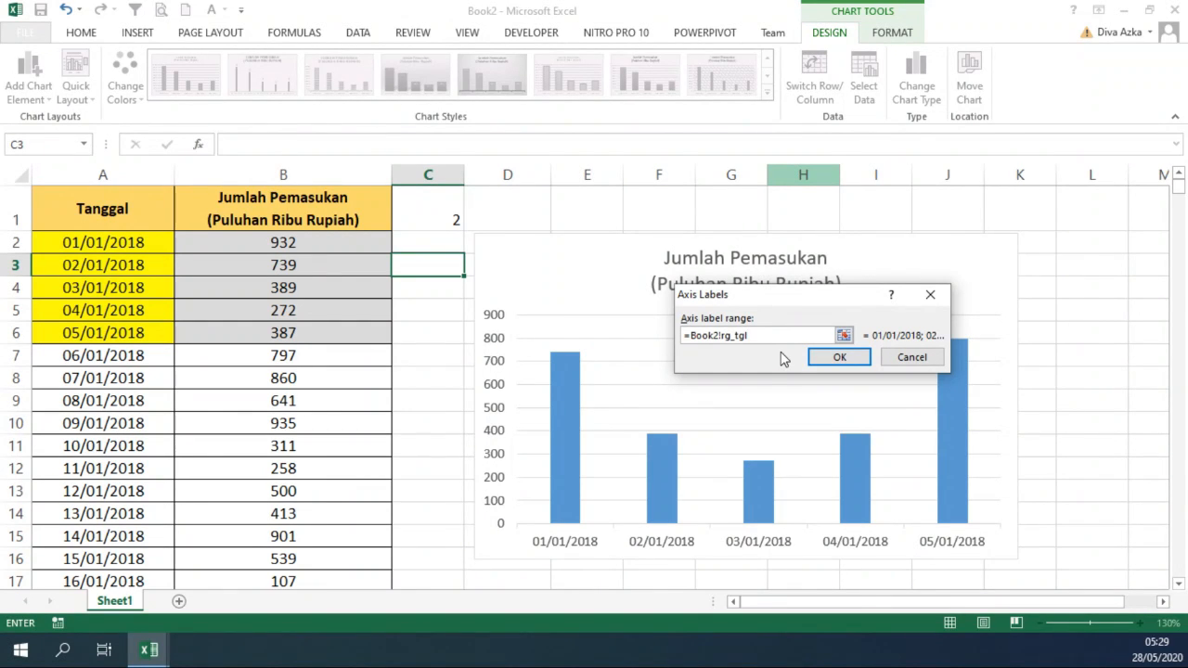
pyautogui.click(838, 358)
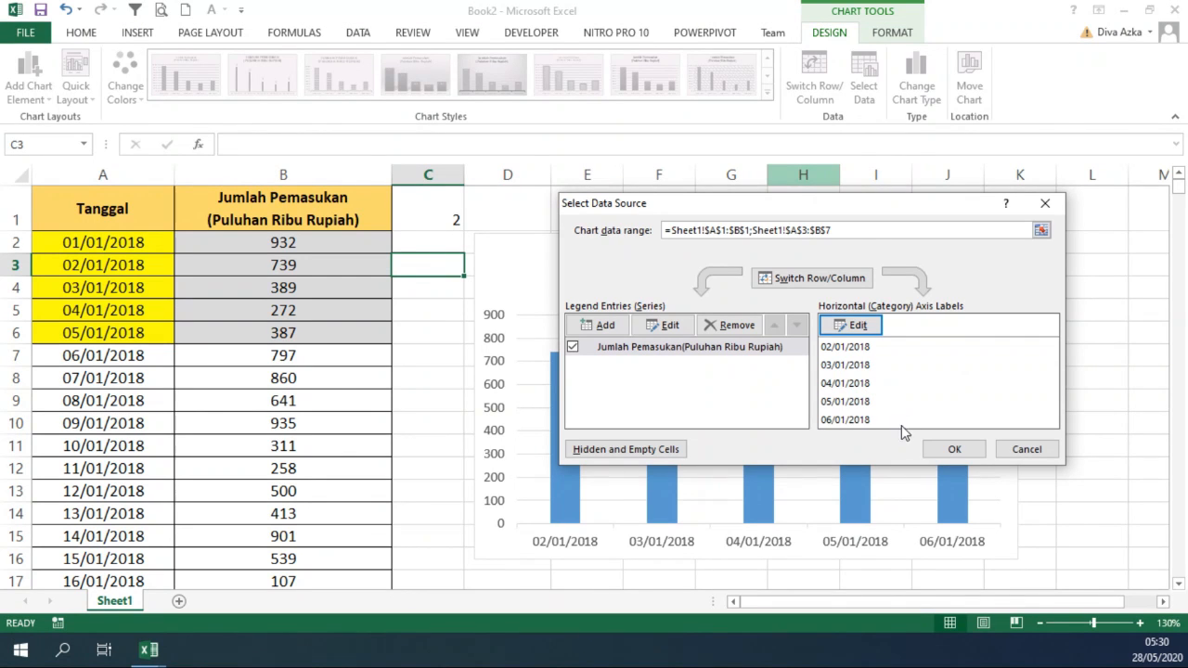
# Step: Accept the chart's data source and test the dynamic ranges by setting C1 to 1, followed by 5
pyautogui.click(940, 451)
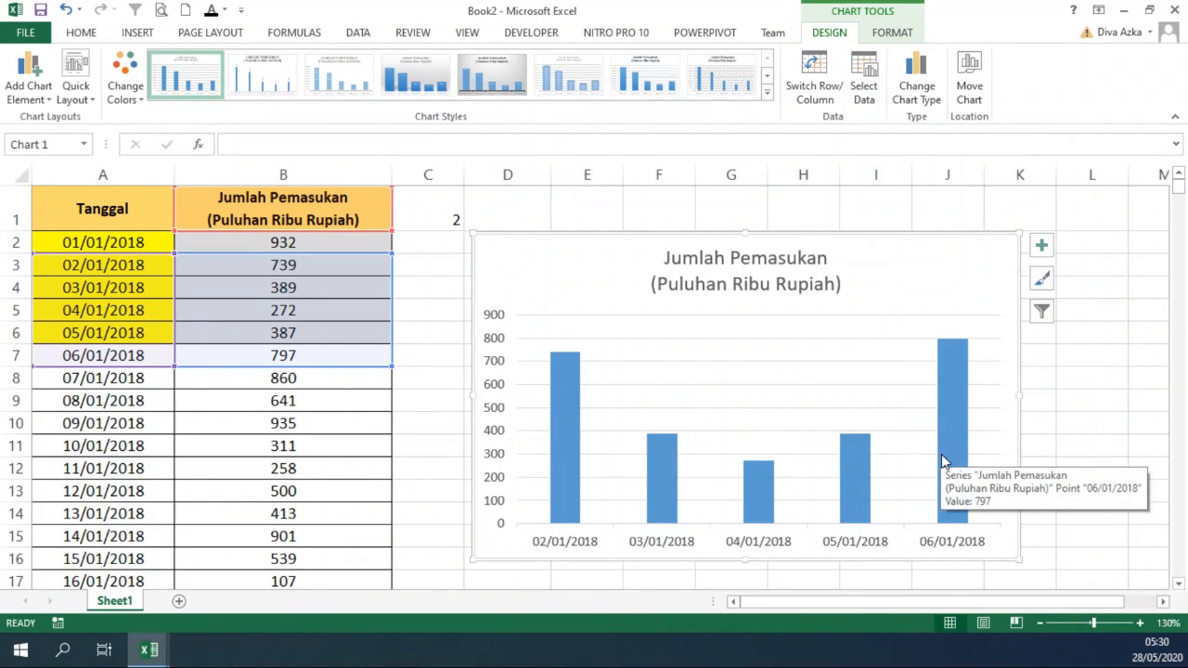
pyautogui.click(433, 471)
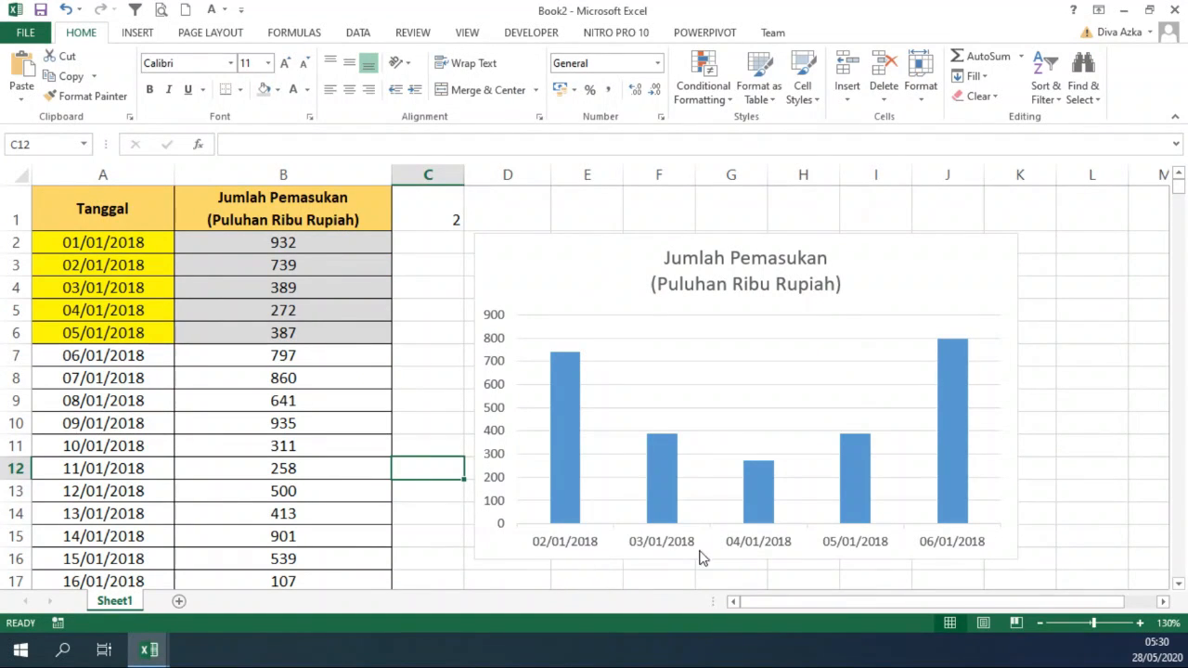
pyautogui.click(435, 214)
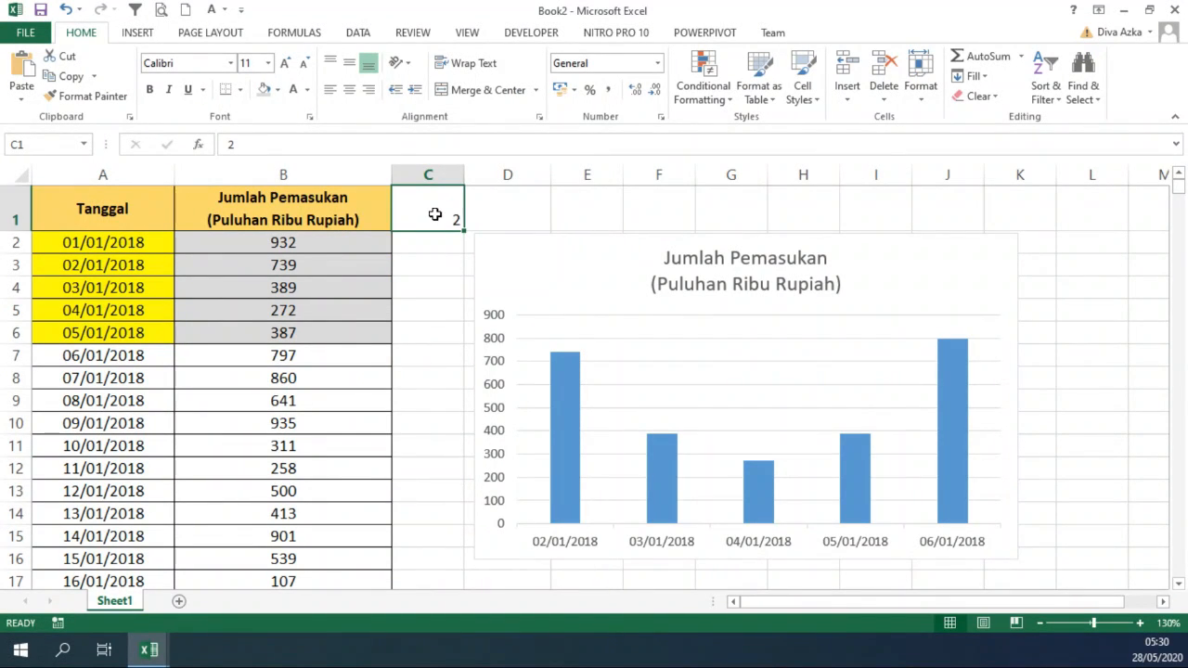
pyautogui.write('1')
pyautogui.click(432, 310)
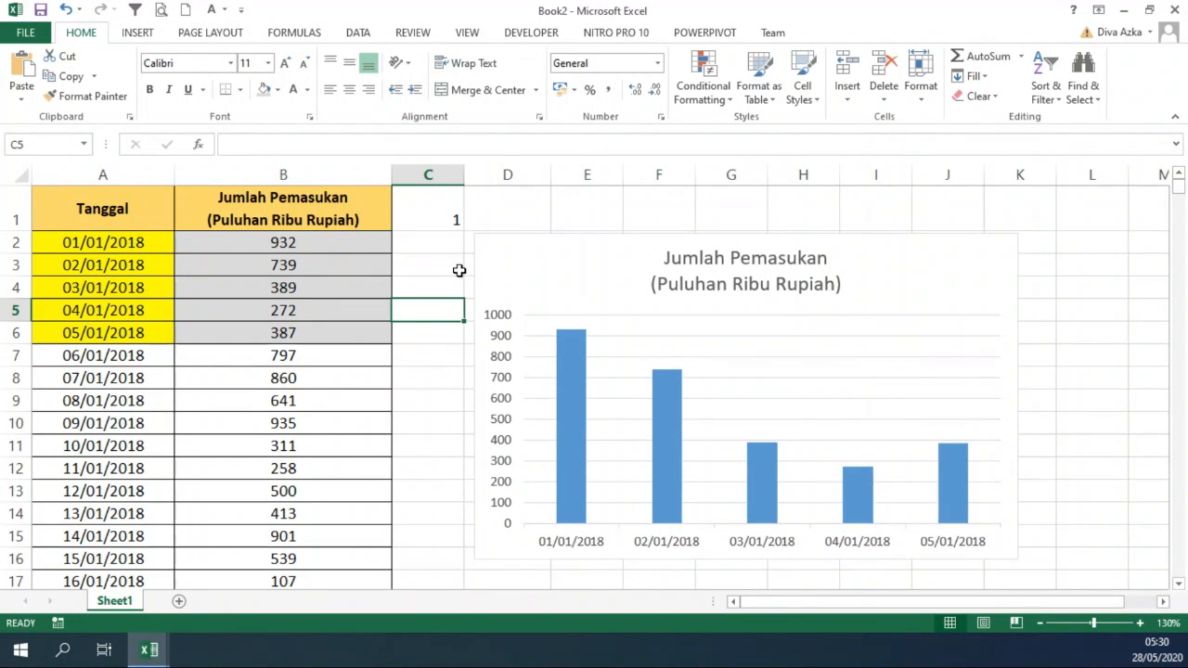
pyautogui.click(447, 221)
pyautogui.write('5')
pyautogui.click(433, 335)
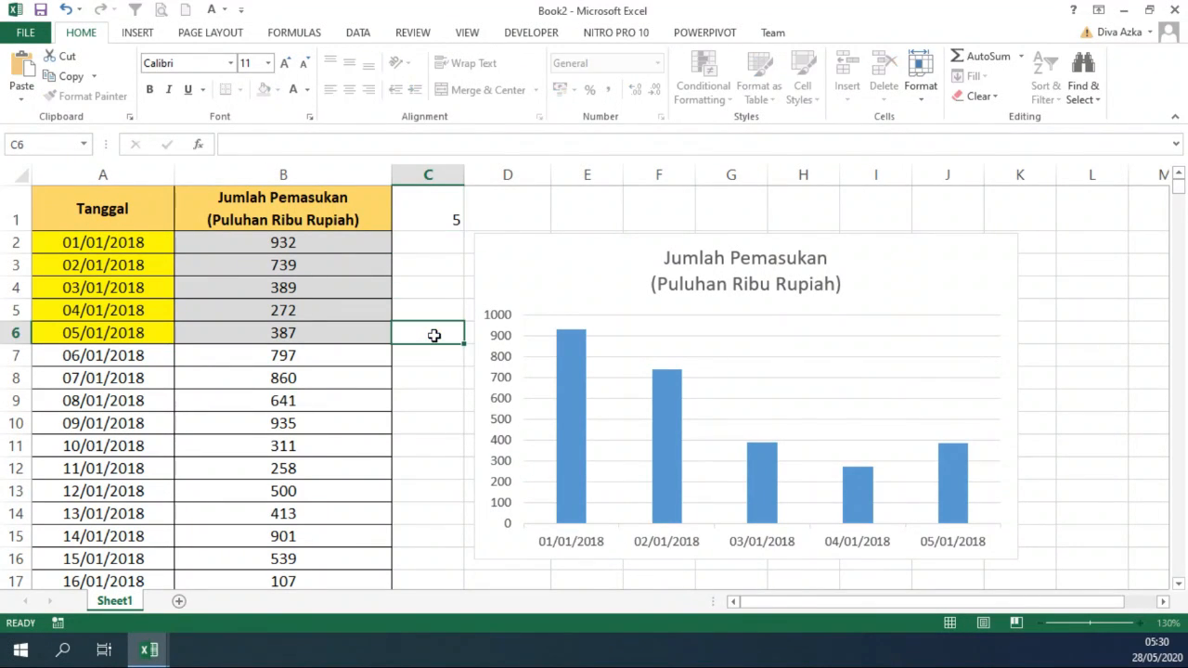
# Step: Move the income chart down slightly and draw a horizontal scroll bar form control above it, spanning columns D to H
pyautogui.moveTo(546, 248); pyautogui.dragTo(538, 285)
pyautogui.click(522, 228)
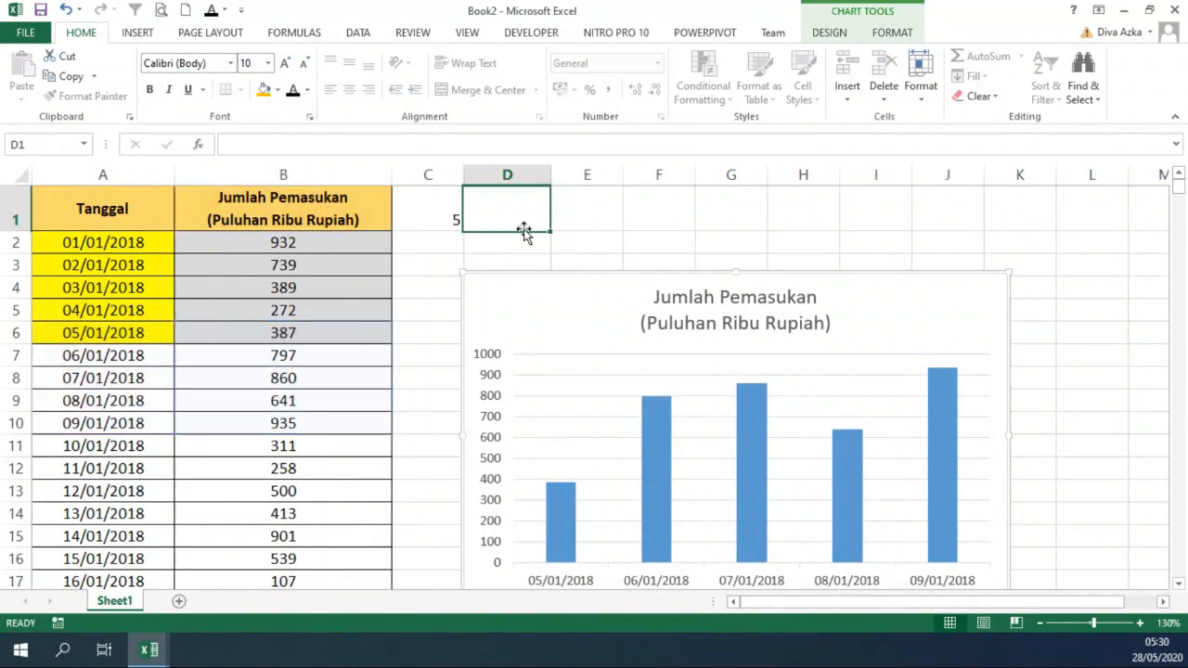
pyautogui.click(550, 40)
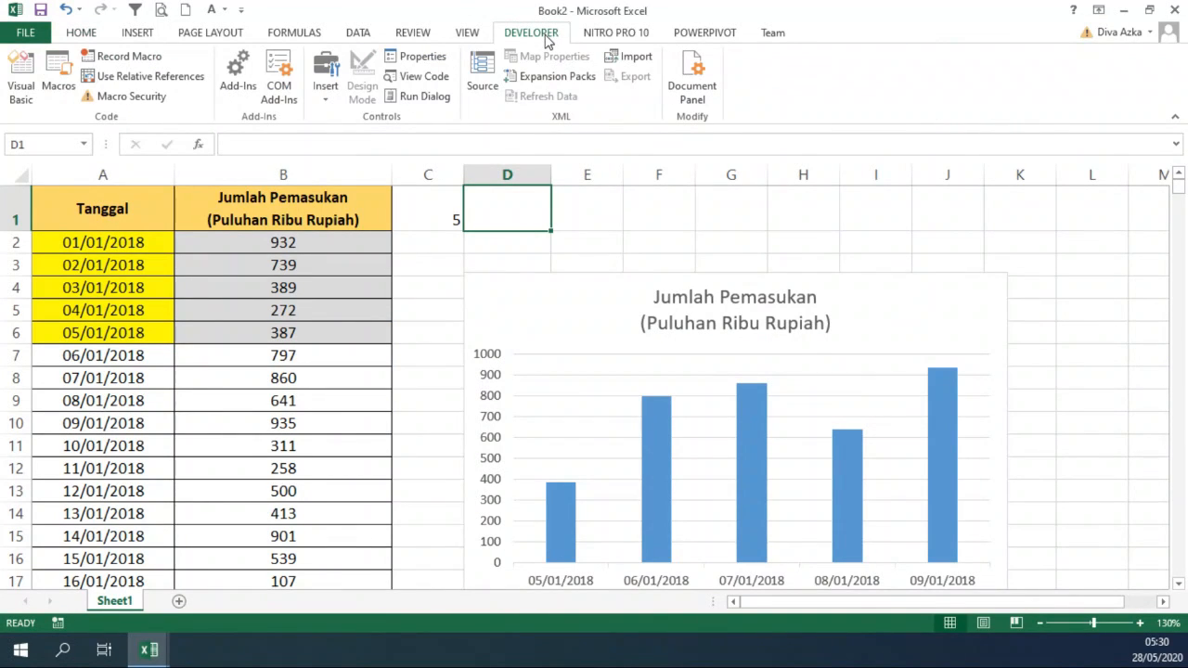
pyautogui.click(329, 98)
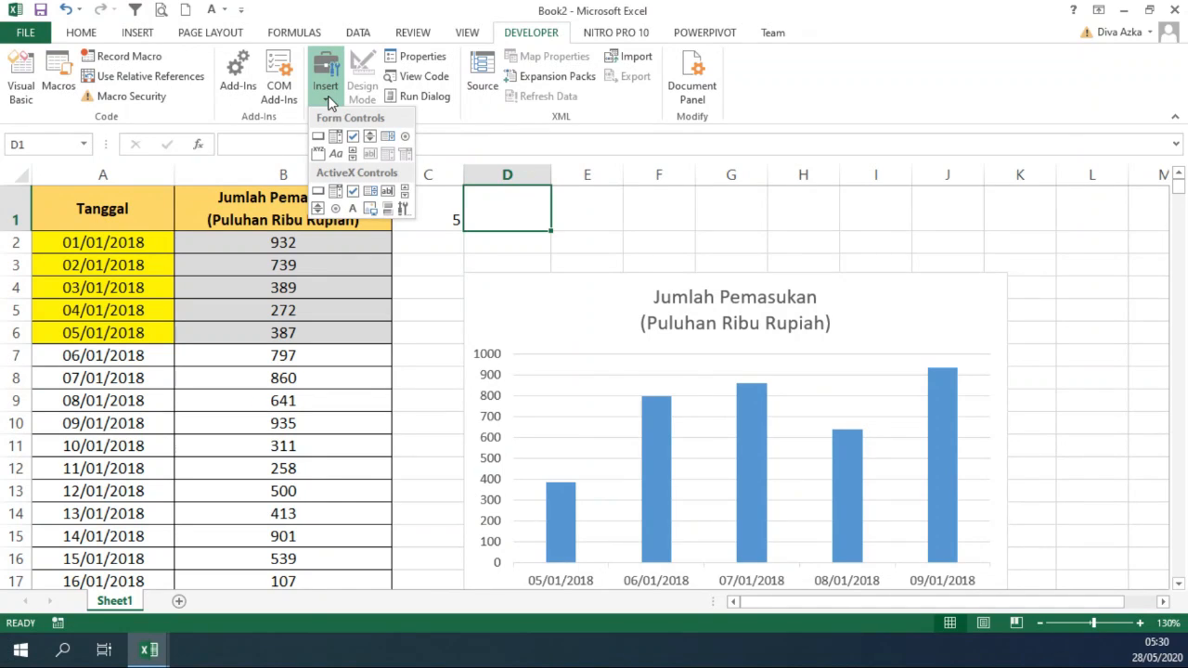
pyautogui.click(352, 154)
pyautogui.moveTo(502, 205)
pyautogui.mouseDown()
pyautogui.moveTo(723, 212)
pyautogui.moveTo(782, 238)
pyautogui.mouseUp()
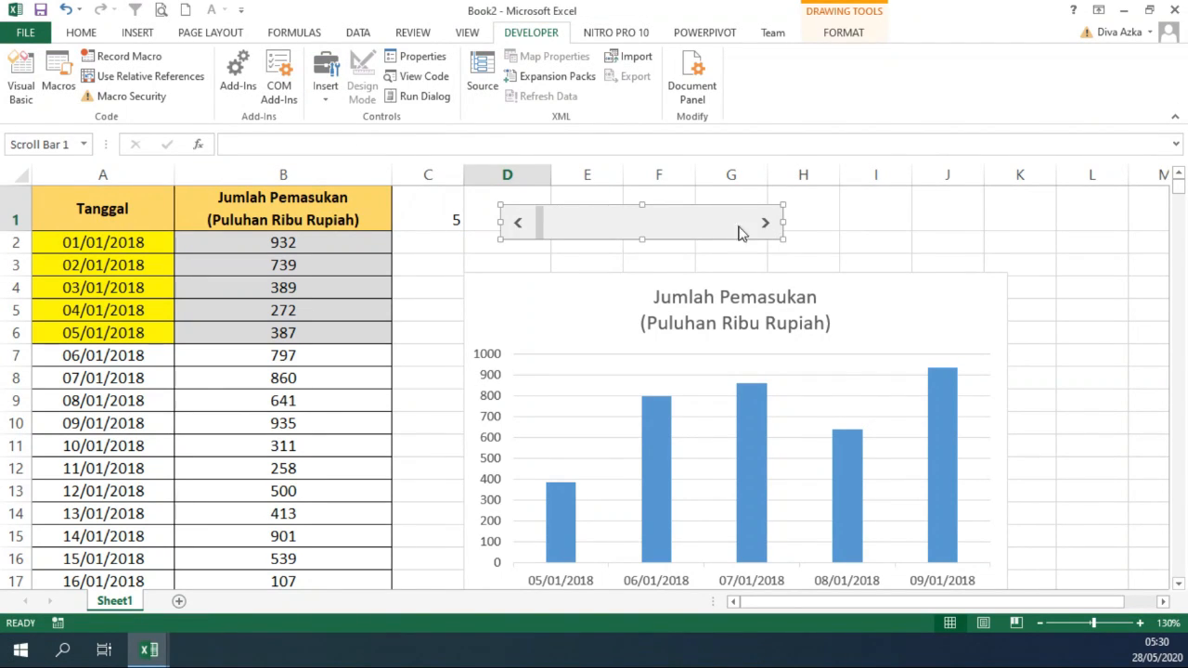
# Step: Format the scroll bar with cell link $C$1, maximum value 800 and minimum value 1, and deselect it
pyautogui.rightClick(738, 227)
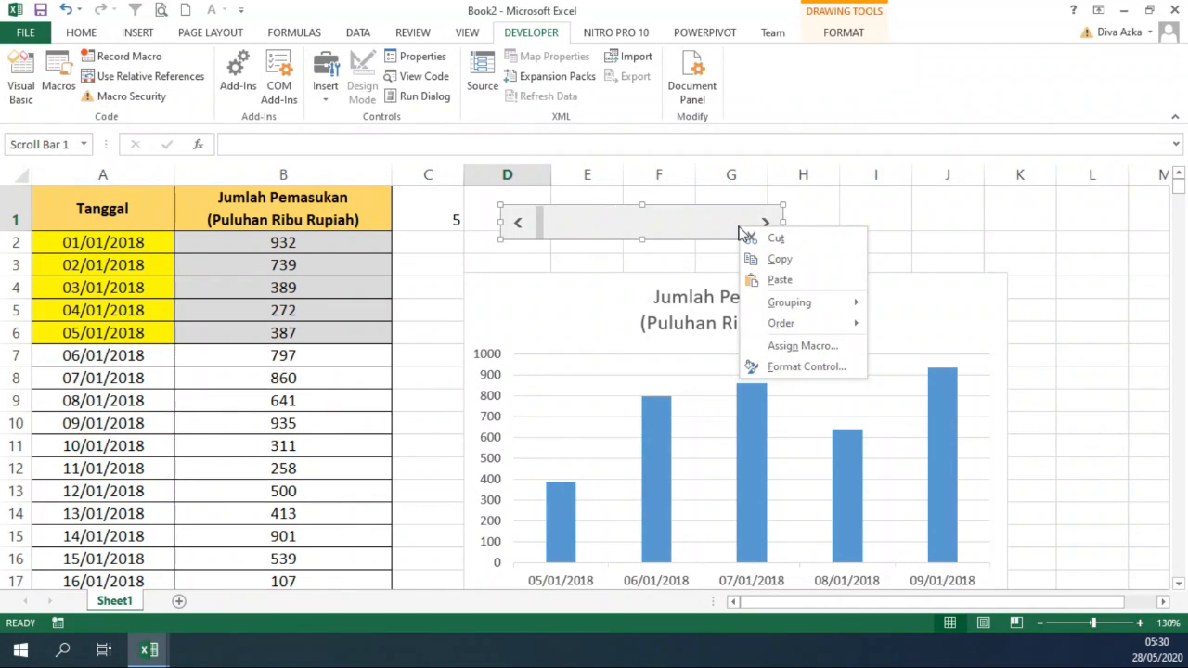
pyautogui.click(807, 367)
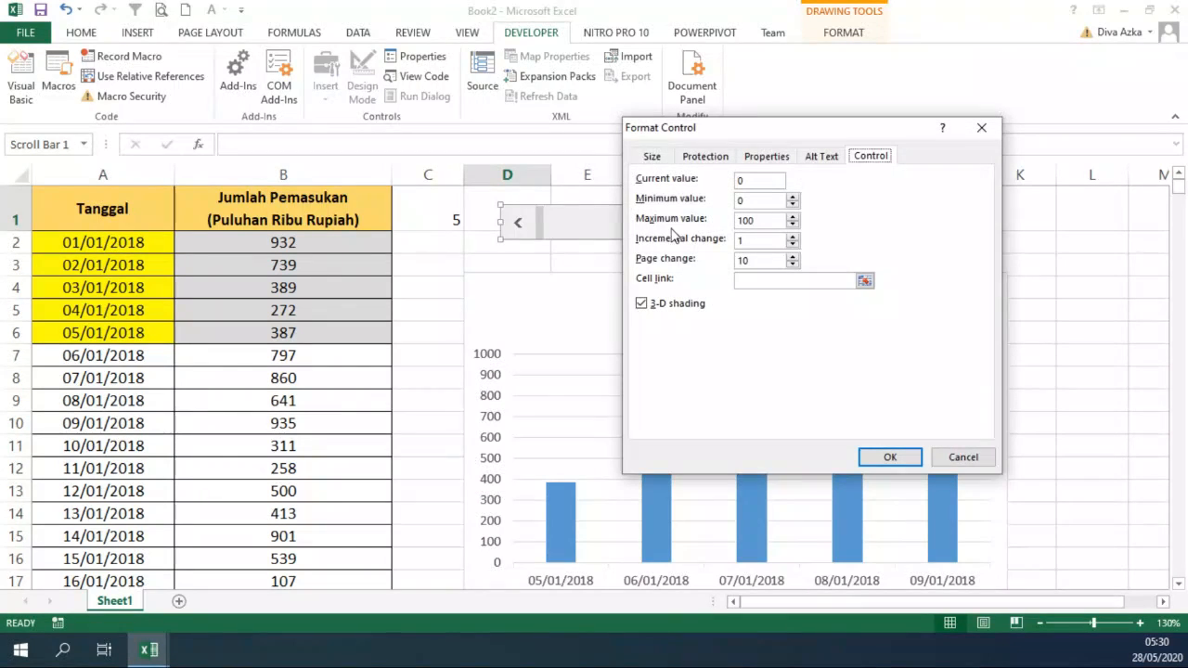
pyautogui.click(765, 284)
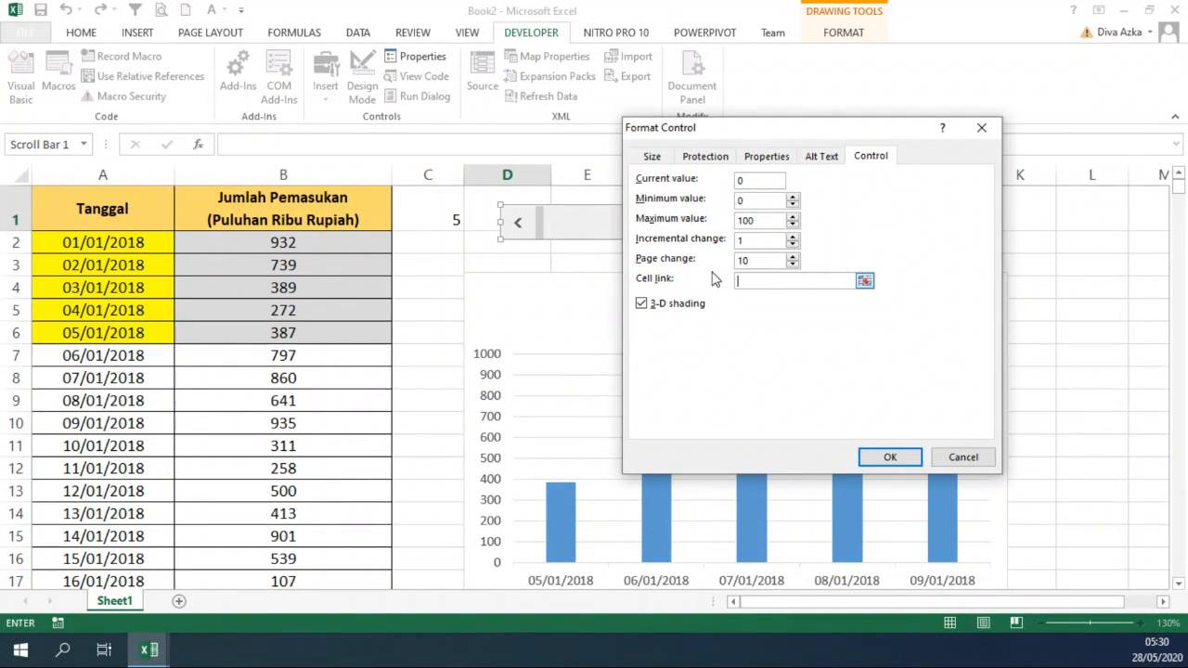
pyautogui.click(434, 213)
pyautogui.moveTo(768, 220); pyautogui.dragTo(698, 221)
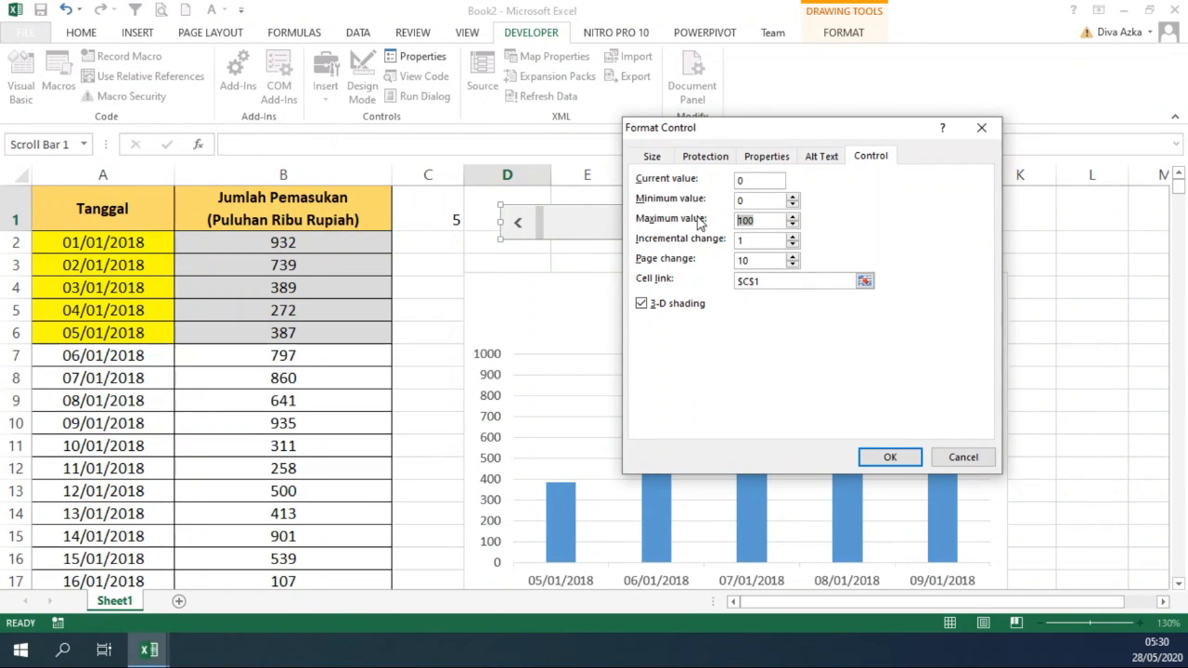
pyautogui.write('800')
pyautogui.moveTo(757, 201); pyautogui.dragTo(729, 202)
pyautogui.write('1')
pyautogui.click(888, 460)
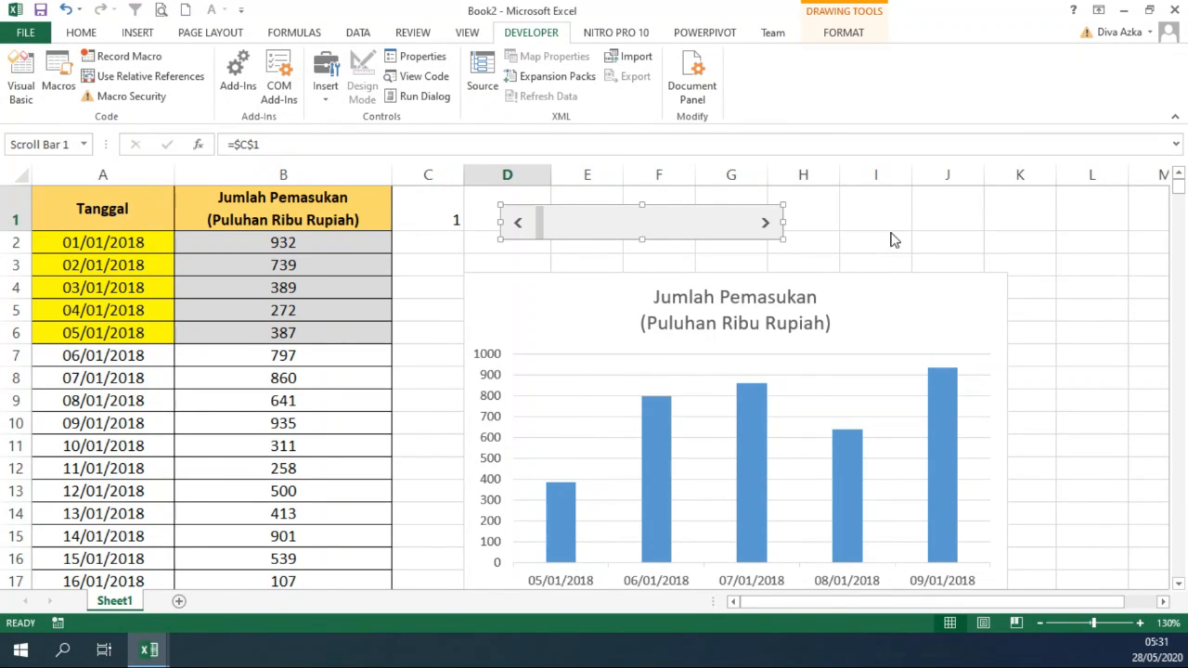
pyautogui.click(884, 239)
# Step: Test the scroll bar by advancing it one increment at a time until C1 reaches 8
pyautogui.click(766, 223)
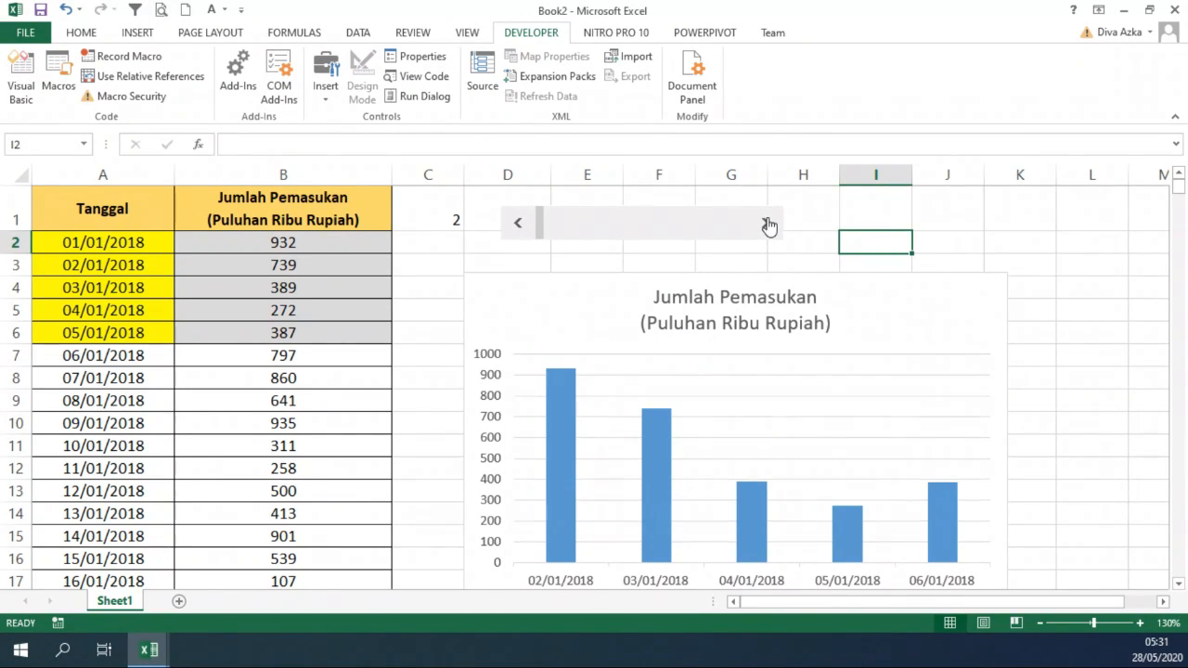
pyautogui.click(767, 224)
pyautogui.click(766, 223)
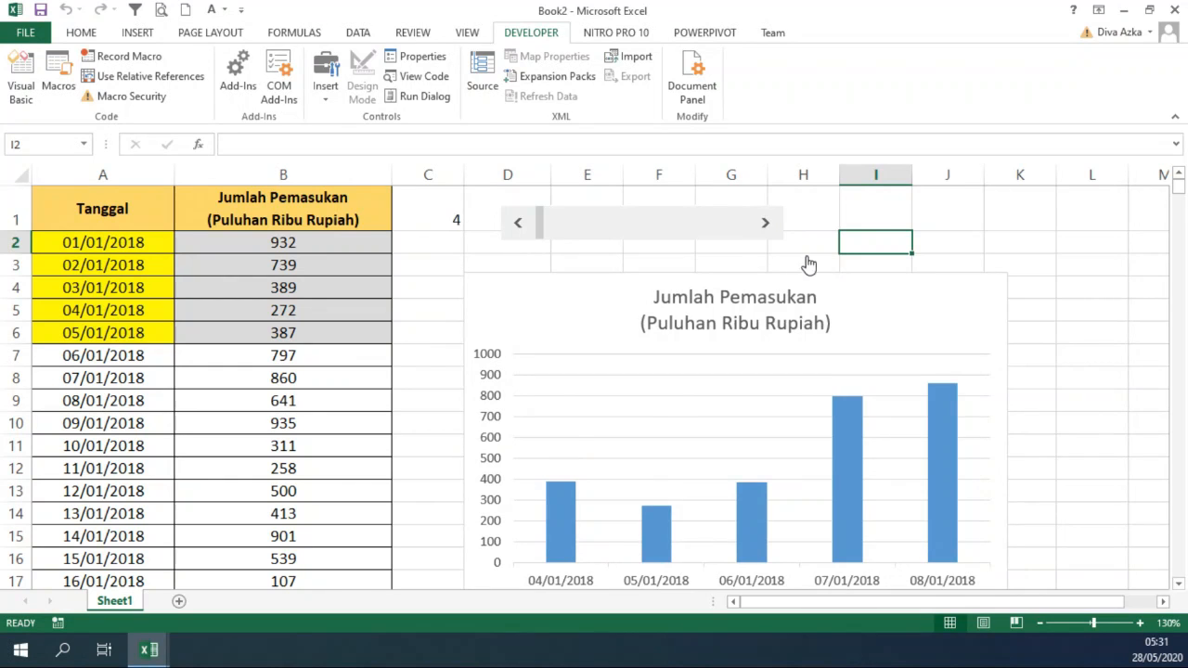
pyautogui.scroll(-1, 809, 257)
pyautogui.scroll(1, 764, 238)
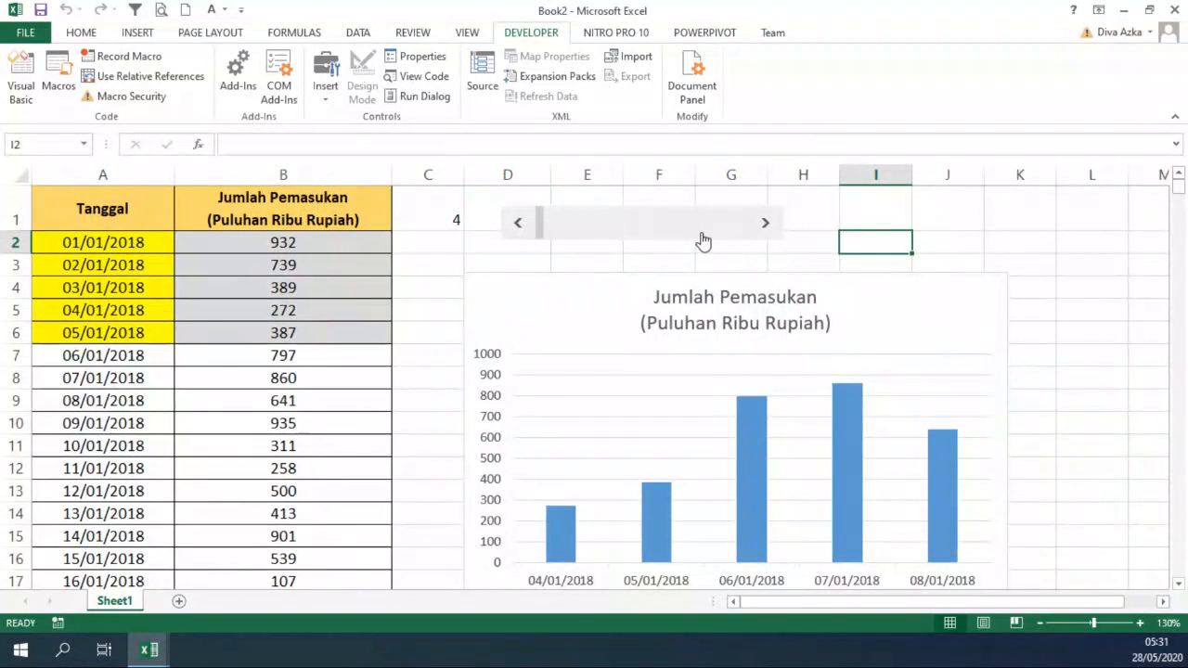
pyautogui.click(767, 224)
pyautogui.click(767, 224)
pyautogui.click(766, 224)
pyautogui.click(767, 224)
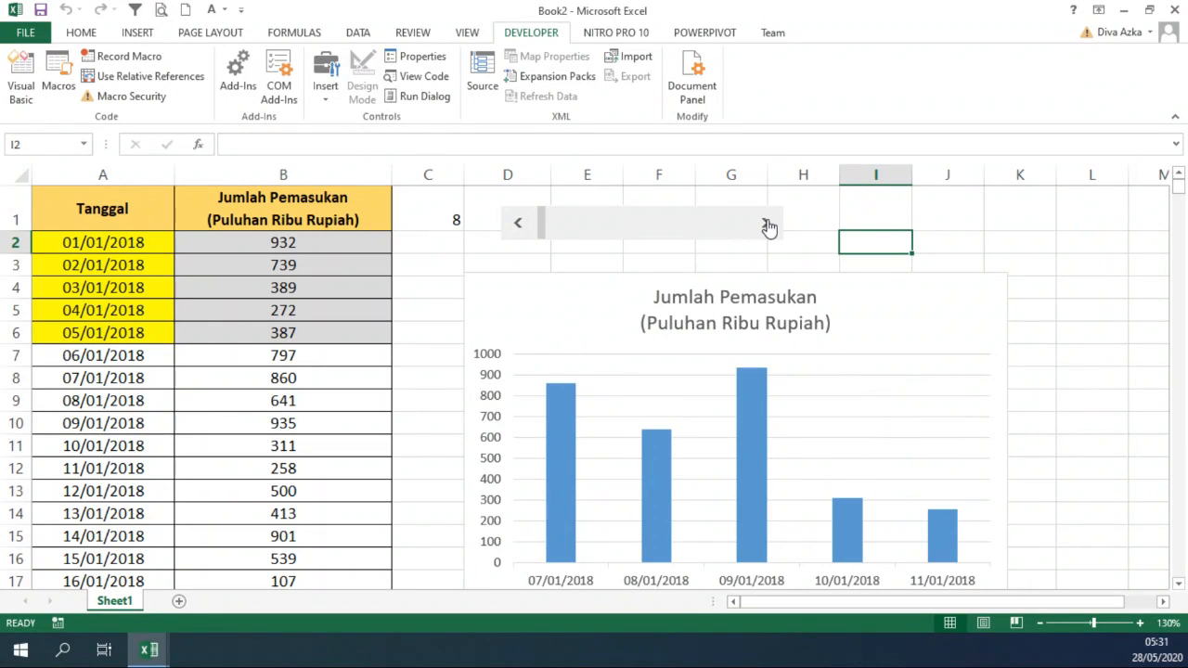